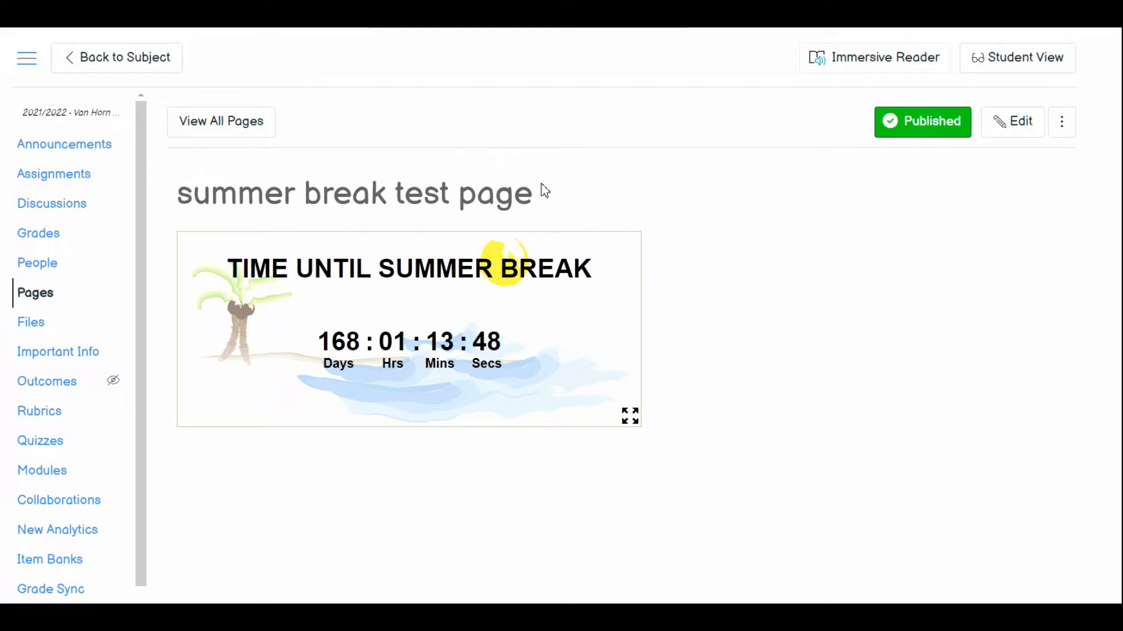
- Examine the missing-work countdown timer and the welcome text on the Earth Science home page in Student View
{"action": "left_click_drag", "start_coordinate": [542, 192], "coordinate": [177, 187]}
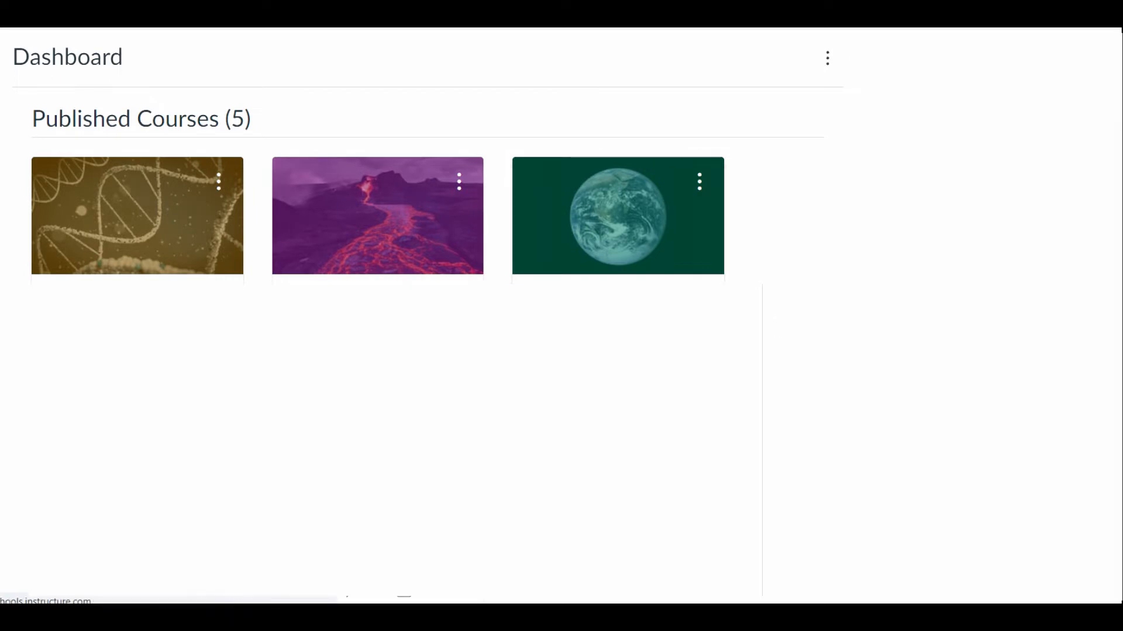
{"action": "left_click", "coordinate": [1030, 72]}
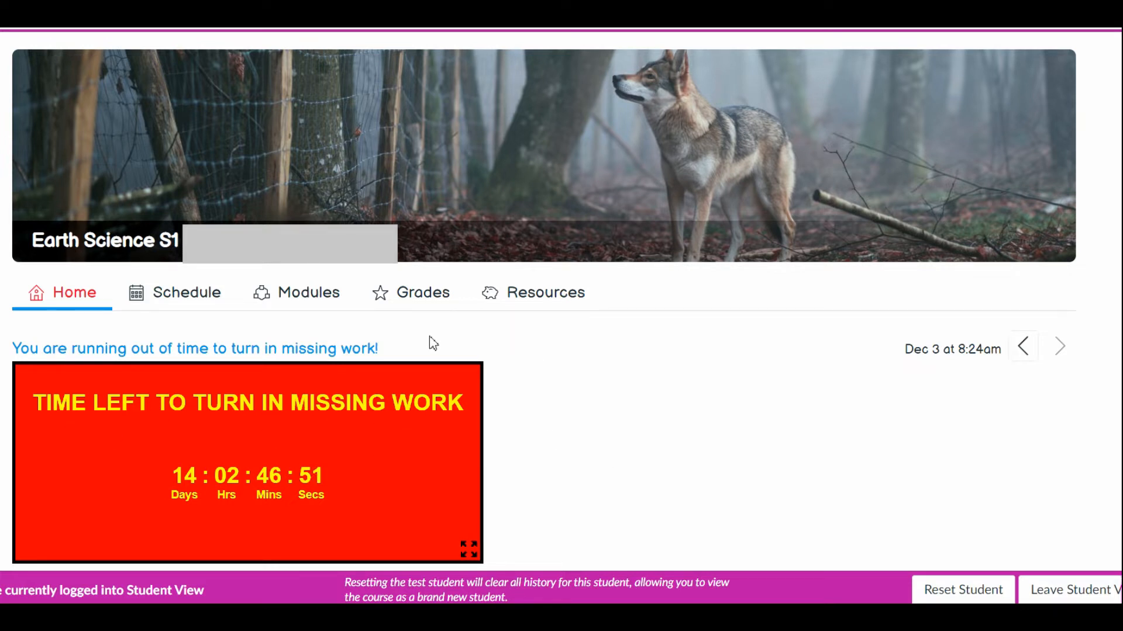
{"action": "left_click_drag", "start_coordinate": [419, 349], "coordinate": [8, 358]}
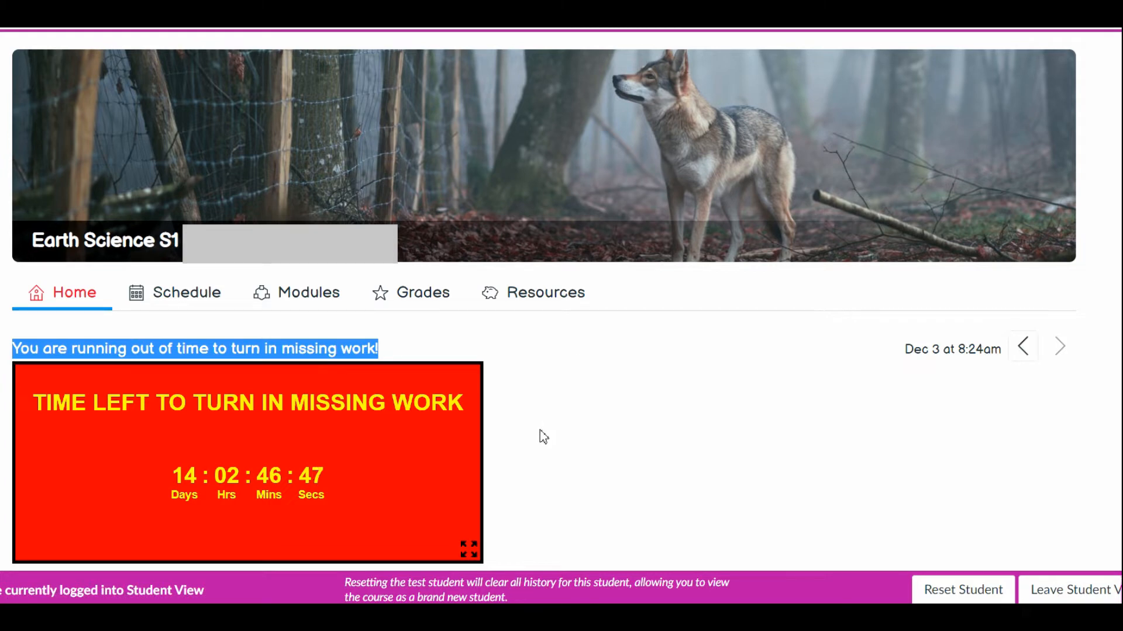
{"action": "left_click", "coordinate": [529, 451]}
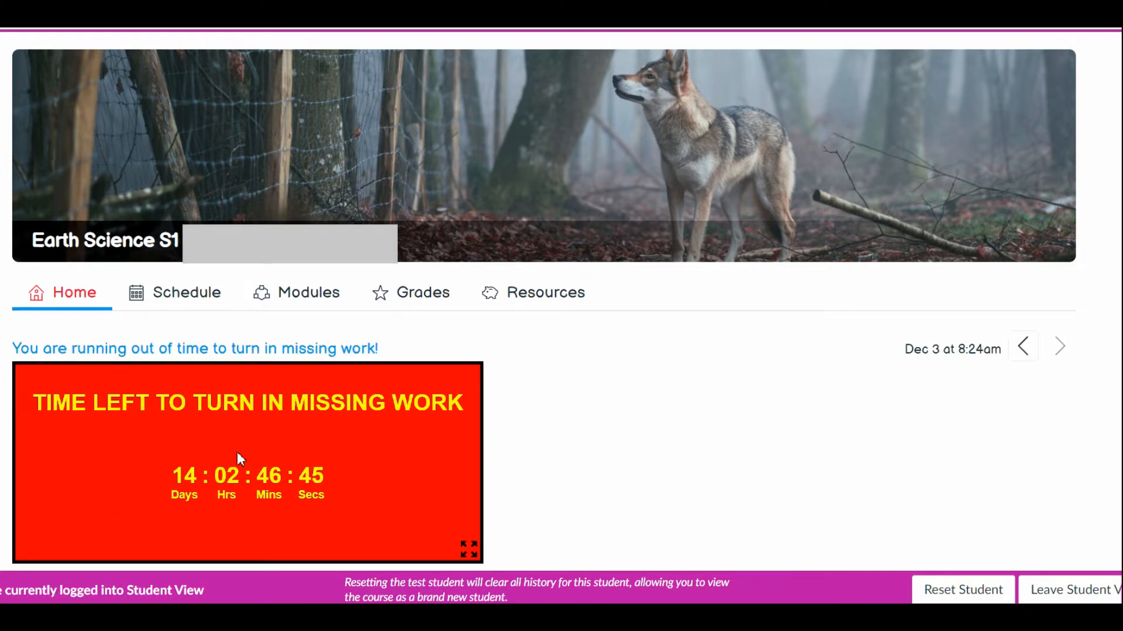
{"action": "scroll", "coordinate": [624, 391], "scroll_direction": "down", "scroll_amount": 10}
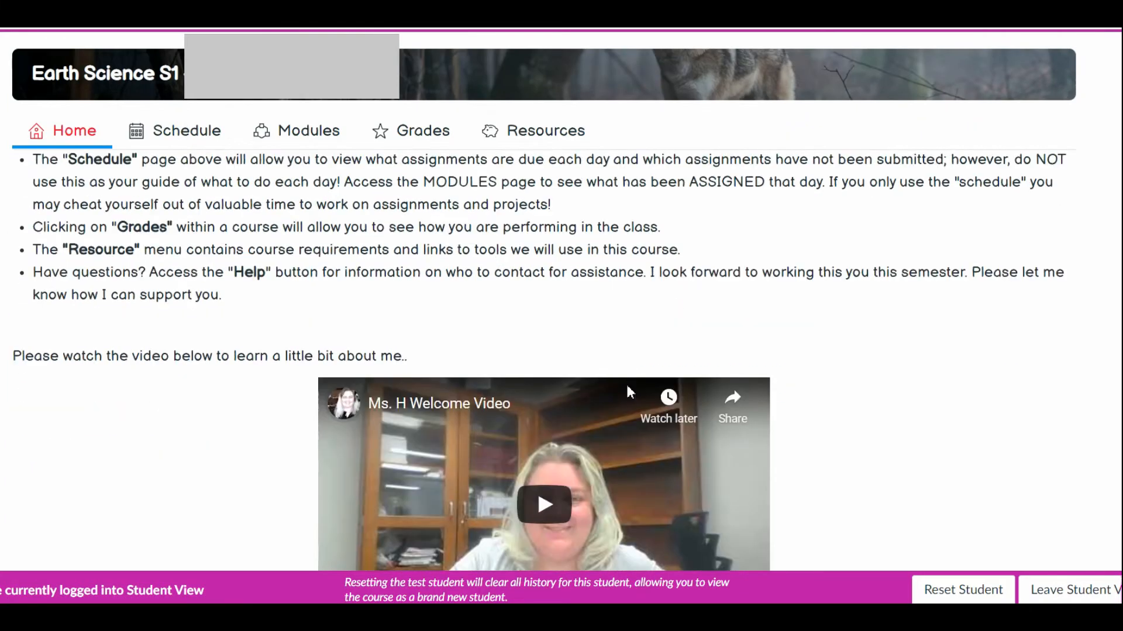
{"action": "scroll", "coordinate": [818, 410], "scroll_direction": "down", "scroll_amount": 3}
{"action": "scroll", "coordinate": [883, 416], "scroll_direction": "up", "scroll_amount": 13}
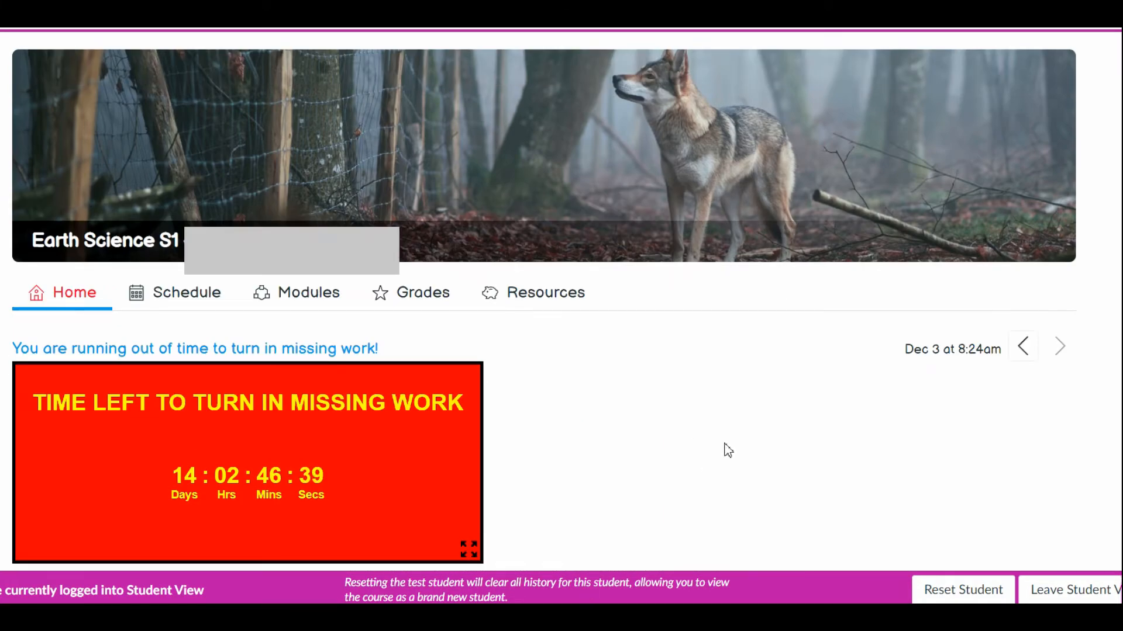
{"action": "scroll", "coordinate": [701, 409], "scroll_direction": "down", "scroll_amount": 4}
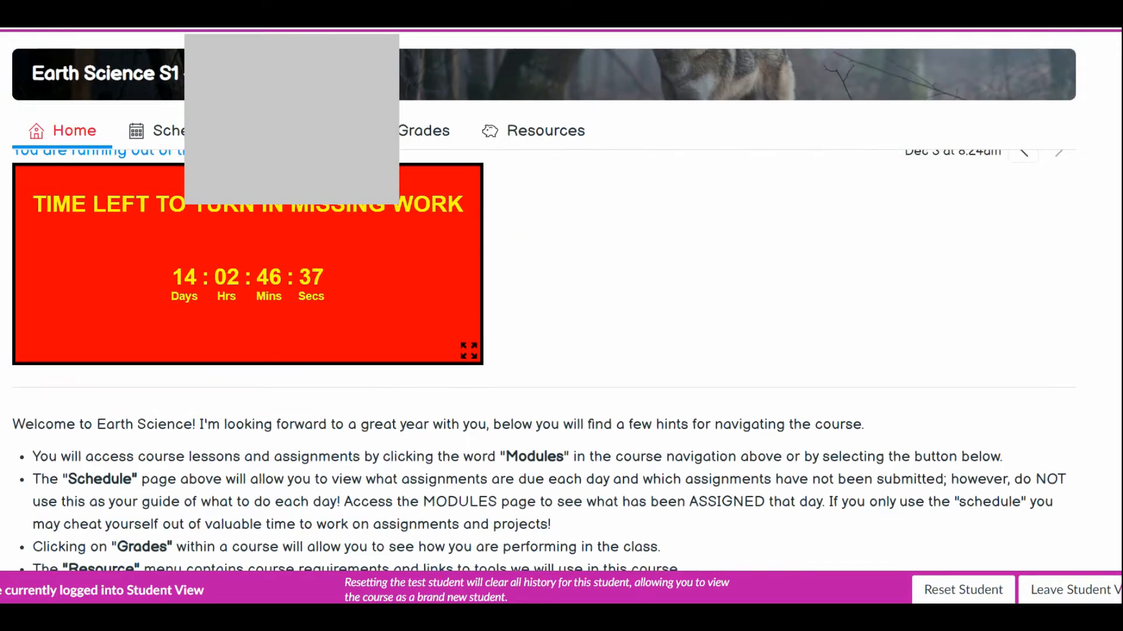
{"action": "scroll", "coordinate": [702, 409], "scroll_direction": "up", "scroll_amount": 1}
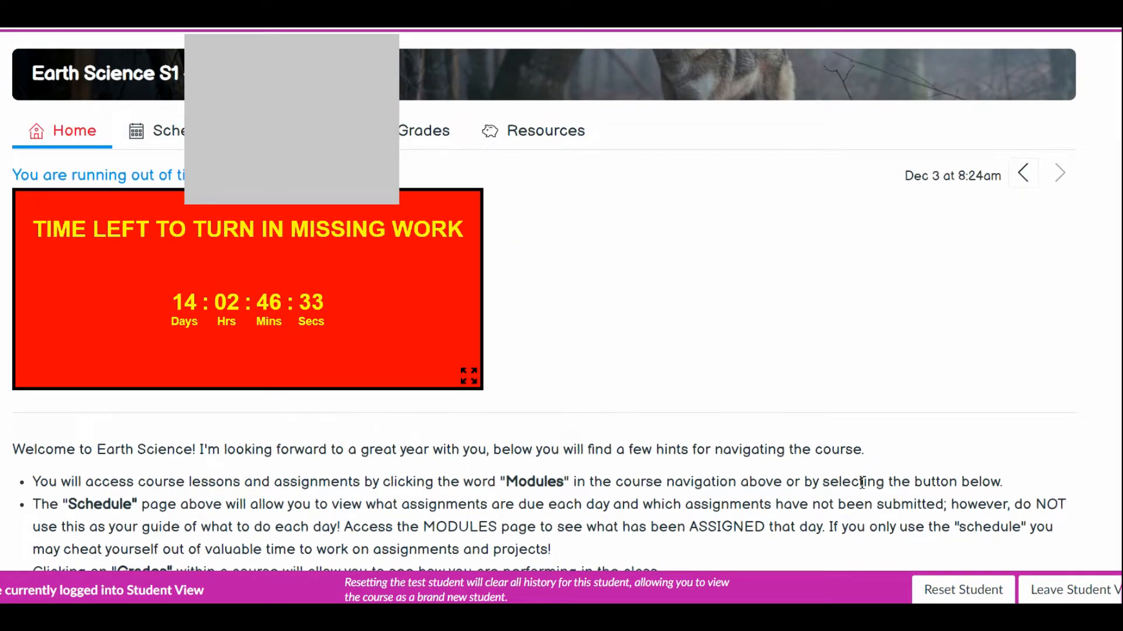
{"action": "scroll", "coordinate": [932, 343], "scroll_direction": "up", "scroll_amount": 3}
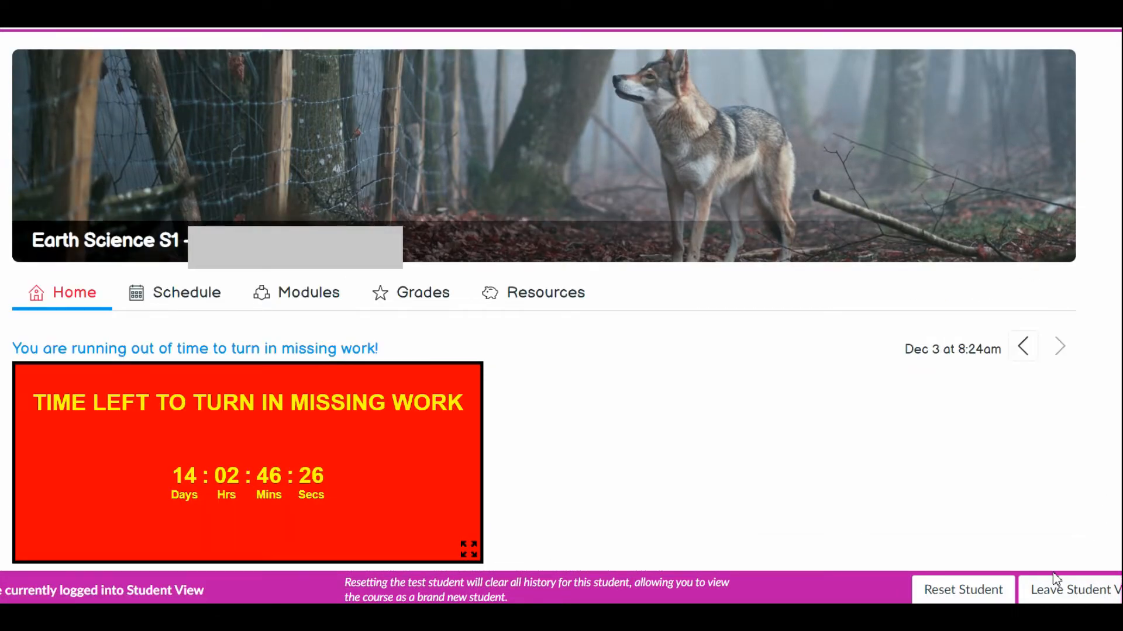
- Leave Student View and open the welcome section of the Earth Science home page for editing
{"action": "left_click", "coordinate": [1054, 588]}
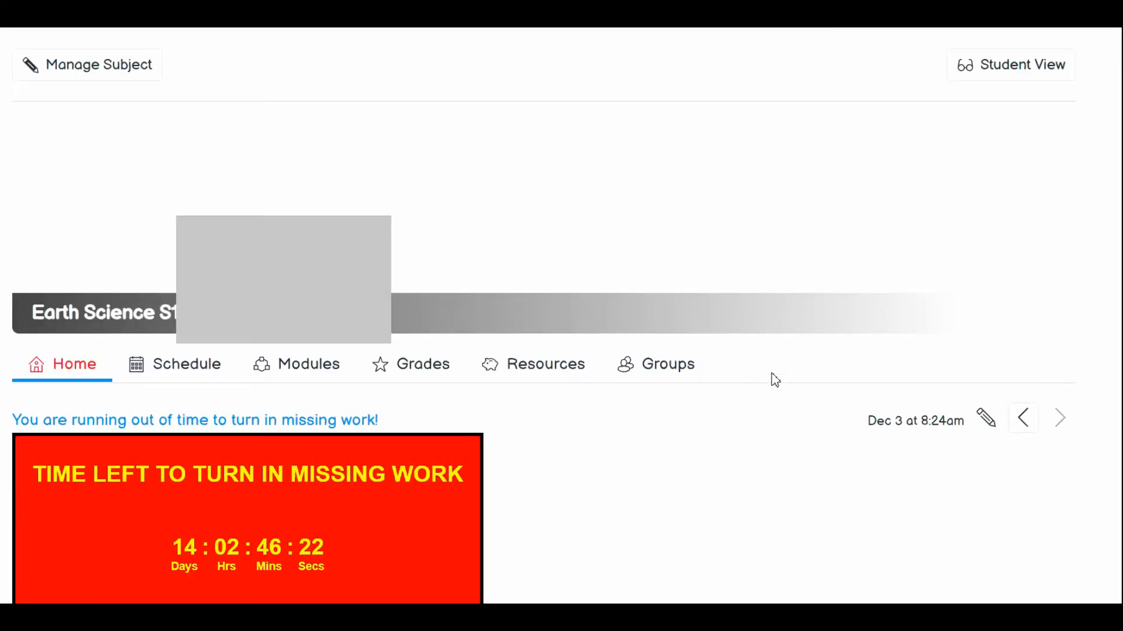
{"action": "scroll", "coordinate": [784, 393], "scroll_direction": "down", "scroll_amount": 4}
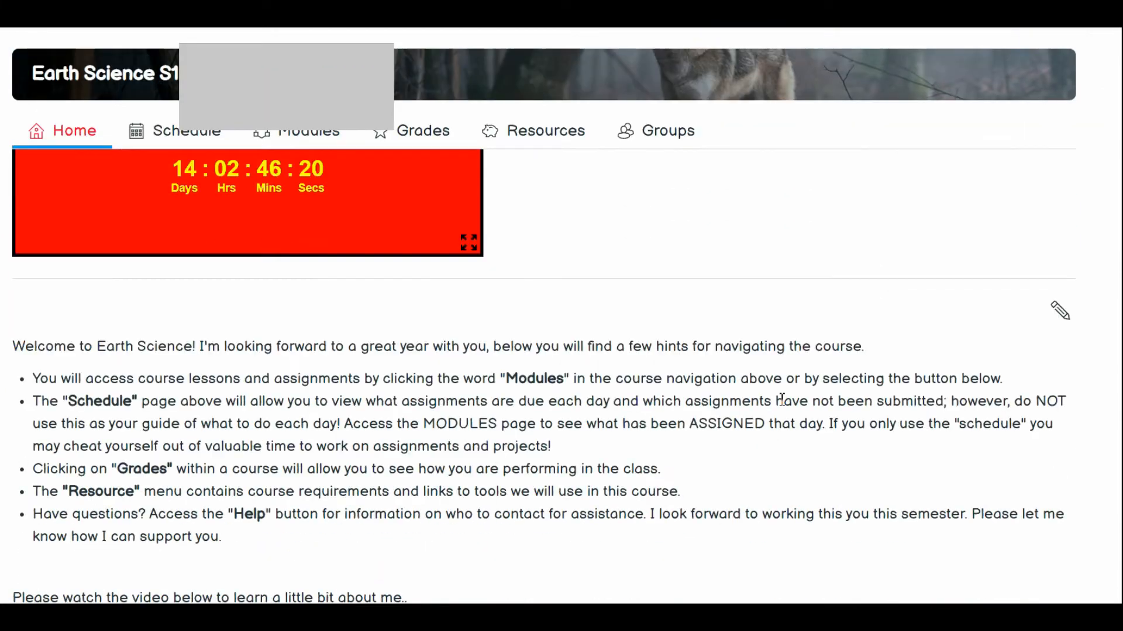
{"action": "scroll", "coordinate": [782, 399], "scroll_direction": "down", "scroll_amount": 1}
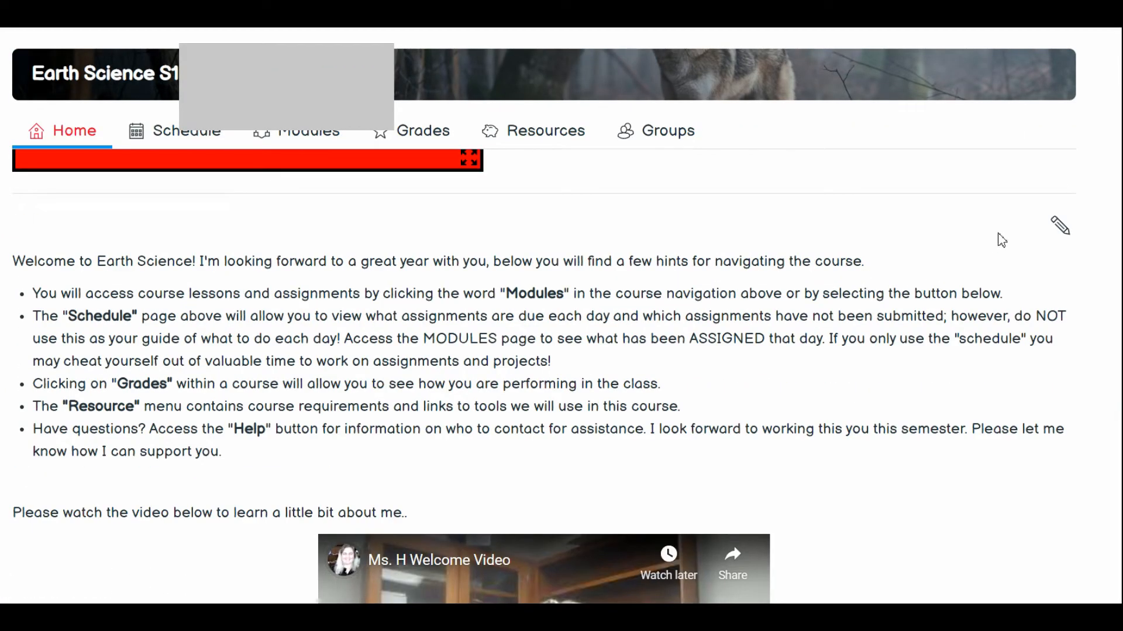
{"action": "left_click", "coordinate": [1051, 229]}
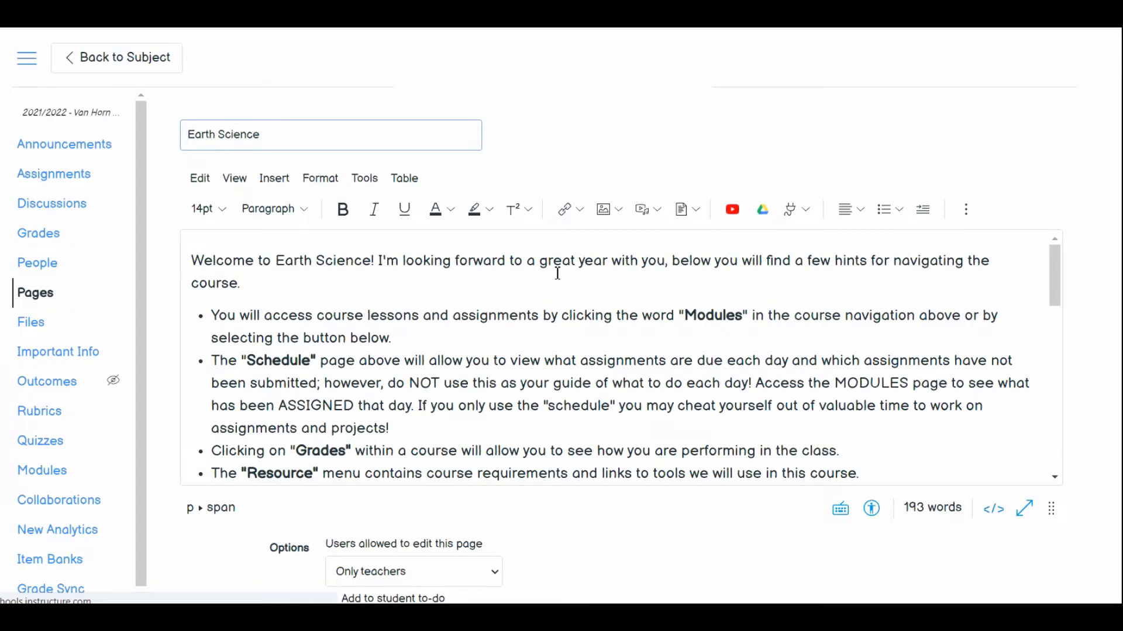
- Show the page's HTML code and insert an empty line above the "Welcome to Earth Science!" paragraph
{"action": "left_click", "coordinate": [193, 251]}
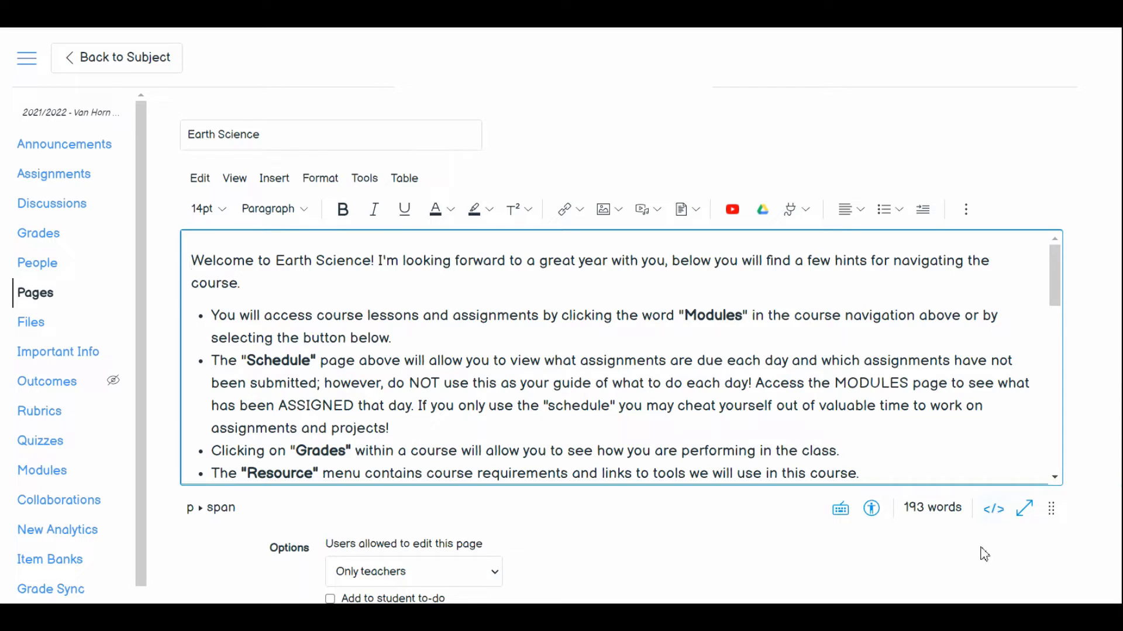
{"action": "left_click", "coordinate": [993, 509]}
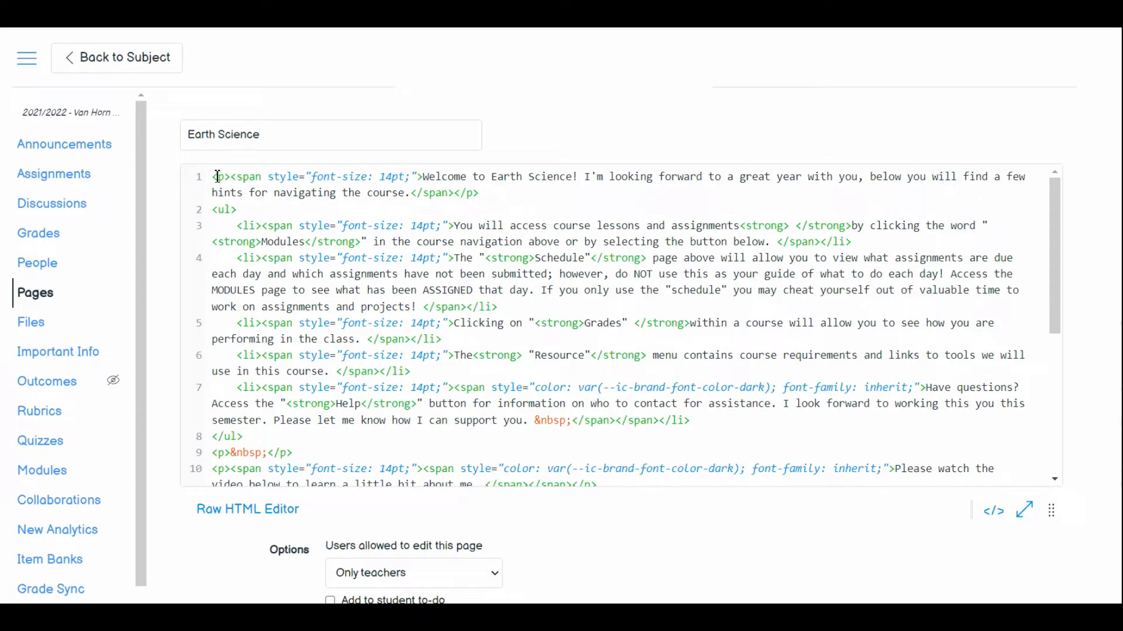
{"action": "left_click", "coordinate": [213, 176]}
{"action": "key", "text": "Return"}
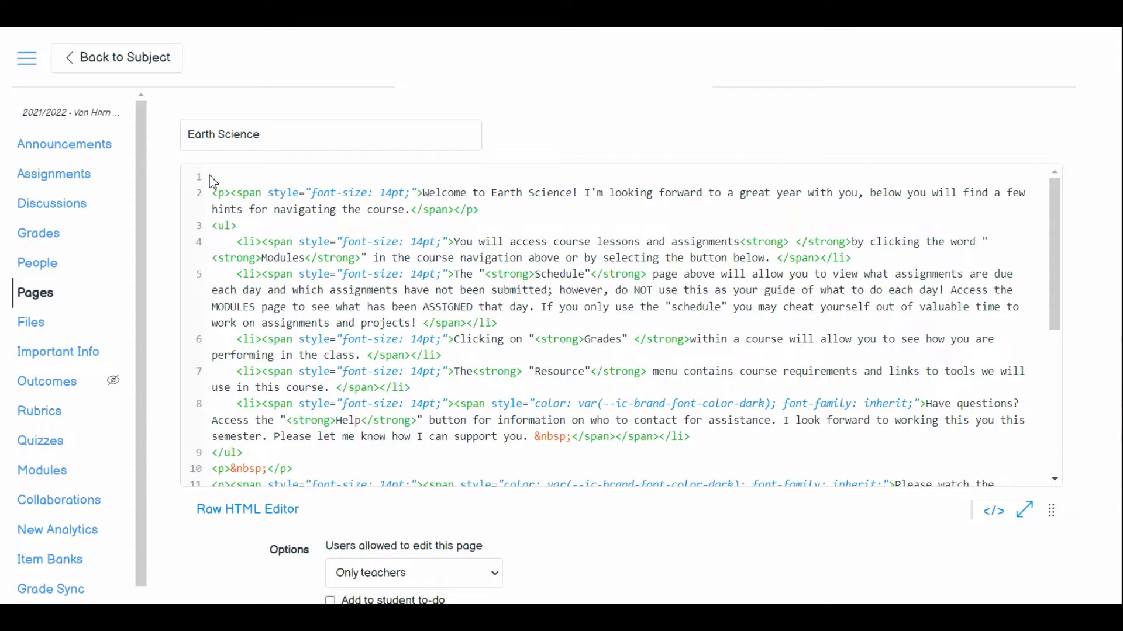
{"action": "left_click", "coordinate": [212, 176]}
{"action": "left_click_drag", "start_coordinate": [245, 248], "coordinate": [258, 246]}
{"action": "left_click", "coordinate": [226, 176]}
- Switch to the countdown timers Google Doc and copy the complete iframe code under Christmas Break
{"action": "key", "text": "ctrl+Tab"}
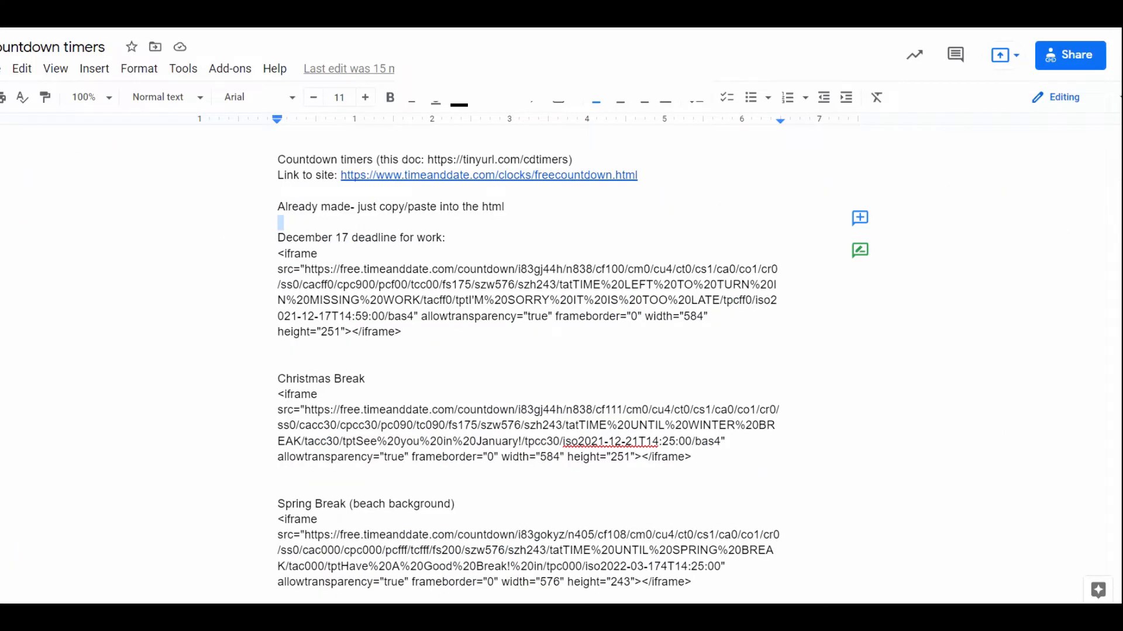
{"action": "left_click", "coordinate": [524, 355]}
{"action": "left_click_drag", "start_coordinate": [279, 397], "coordinate": [698, 462]}
{"action": "right_click", "coordinate": [524, 430]}
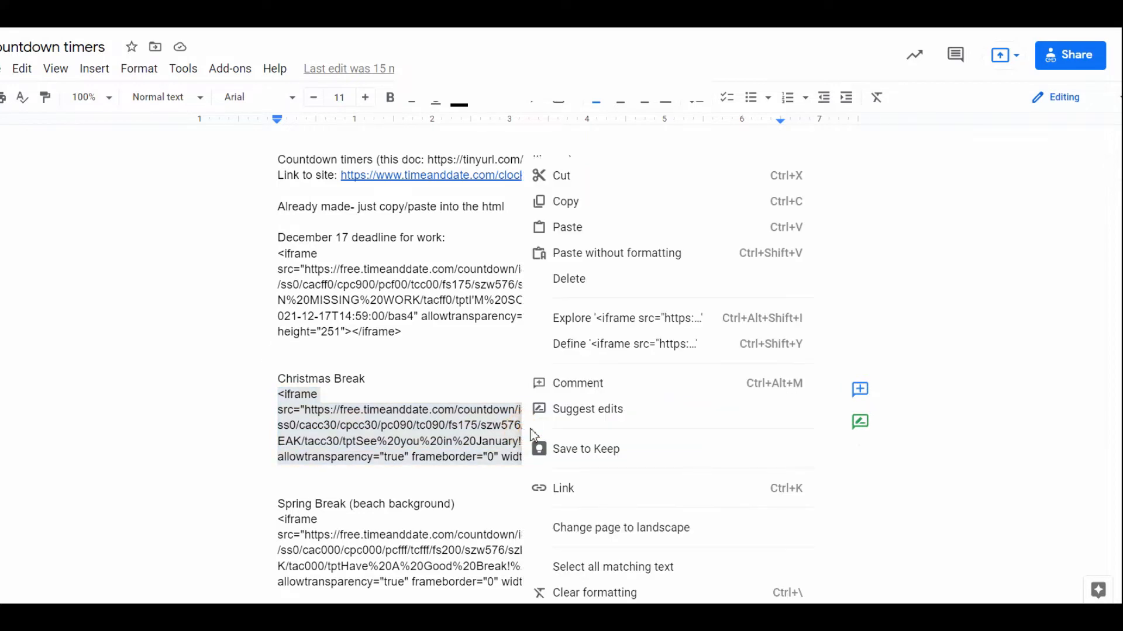
{"action": "left_click", "coordinate": [585, 206]}
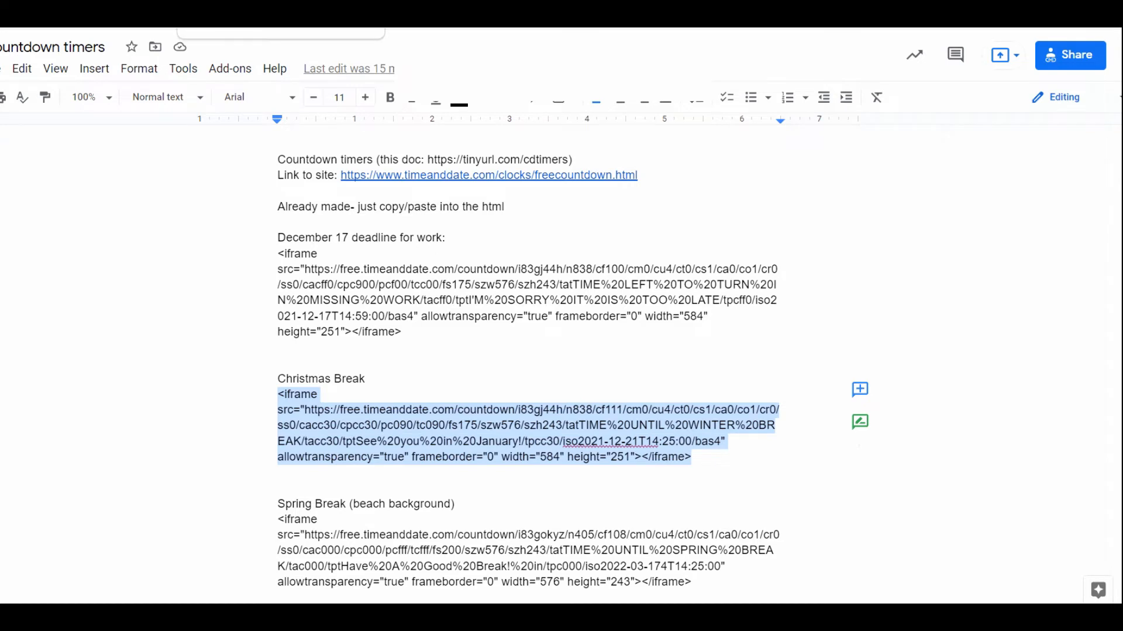
- Return to Canvas, paste the Christmas Break iframe code into the empty first line of the HTML, and save the page
{"action": "key", "text": "ctrl+Tab"}
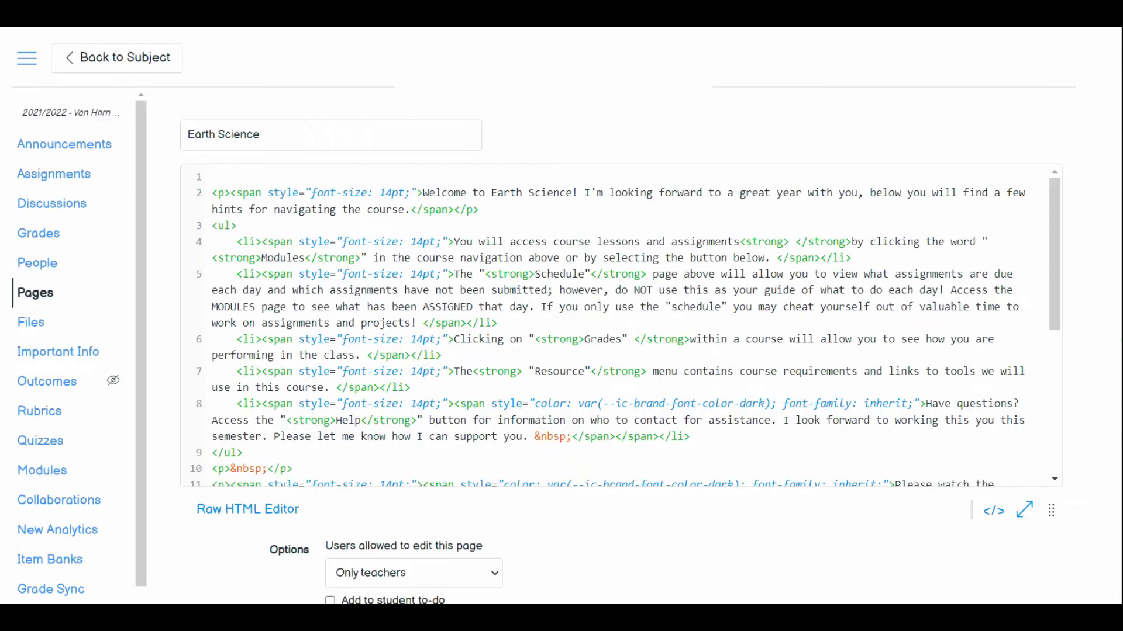
{"action": "right_click", "coordinate": [231, 173]}
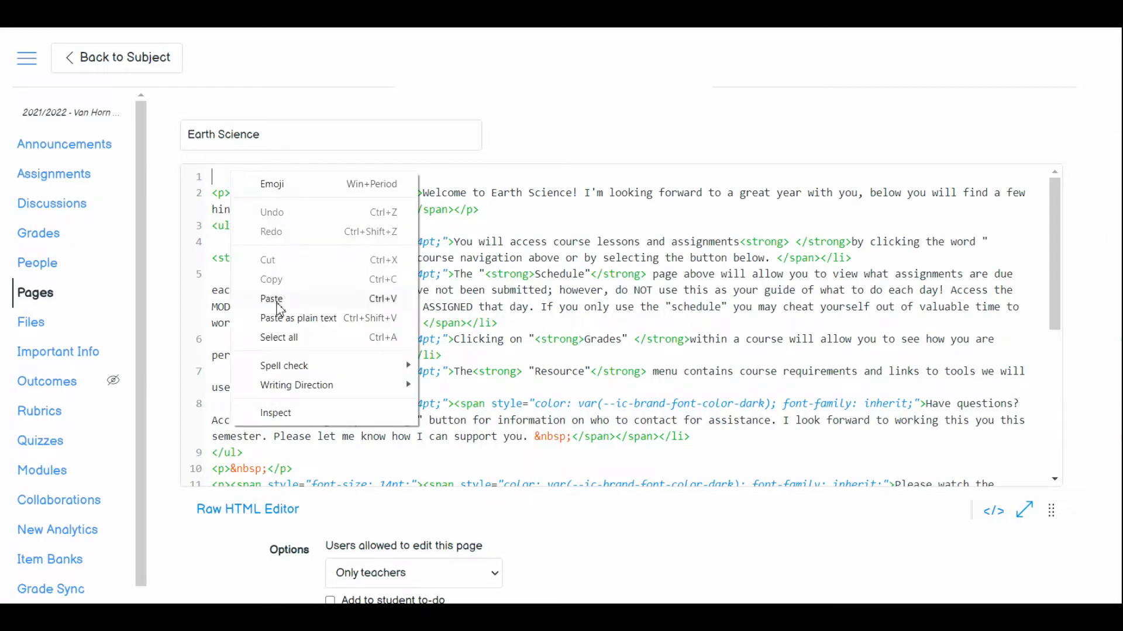
{"action": "left_click", "coordinate": [277, 304]}
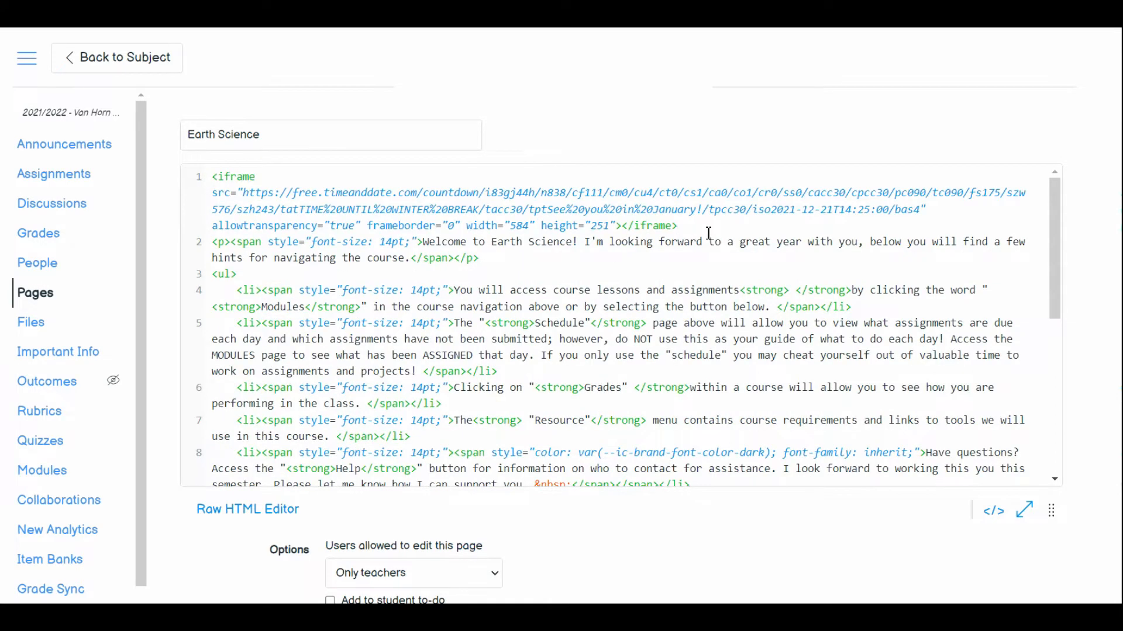
{"action": "left_click_drag", "start_coordinate": [704, 225], "coordinate": [217, 178]}
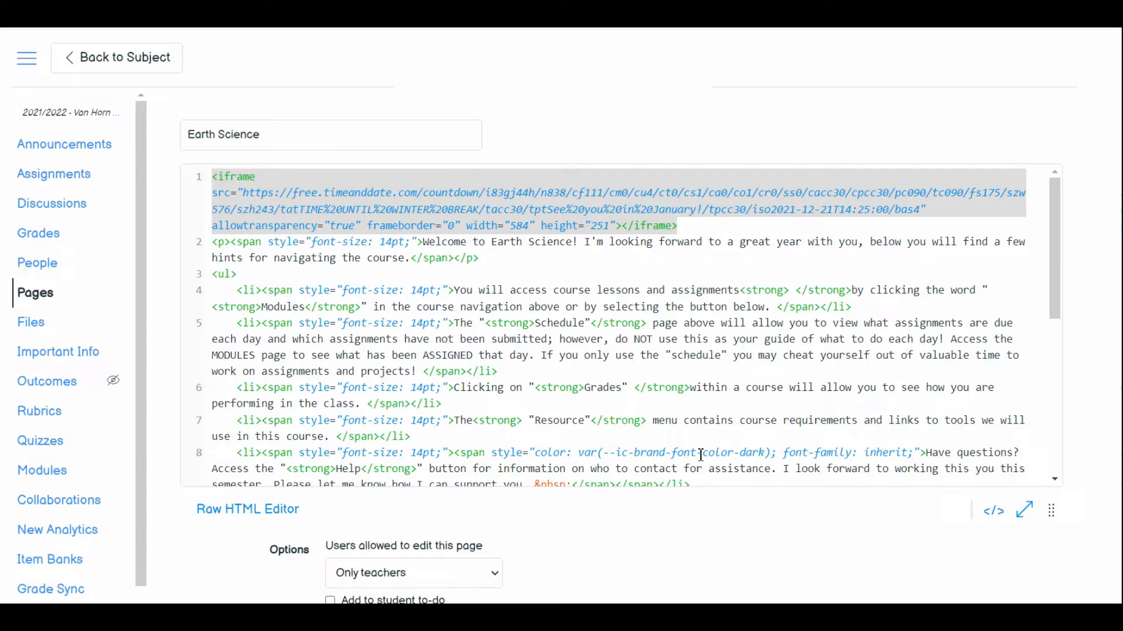
{"action": "scroll", "coordinate": [807, 547], "scroll_direction": "down", "scroll_amount": 3}
{"action": "left_click", "coordinate": [1020, 566]}
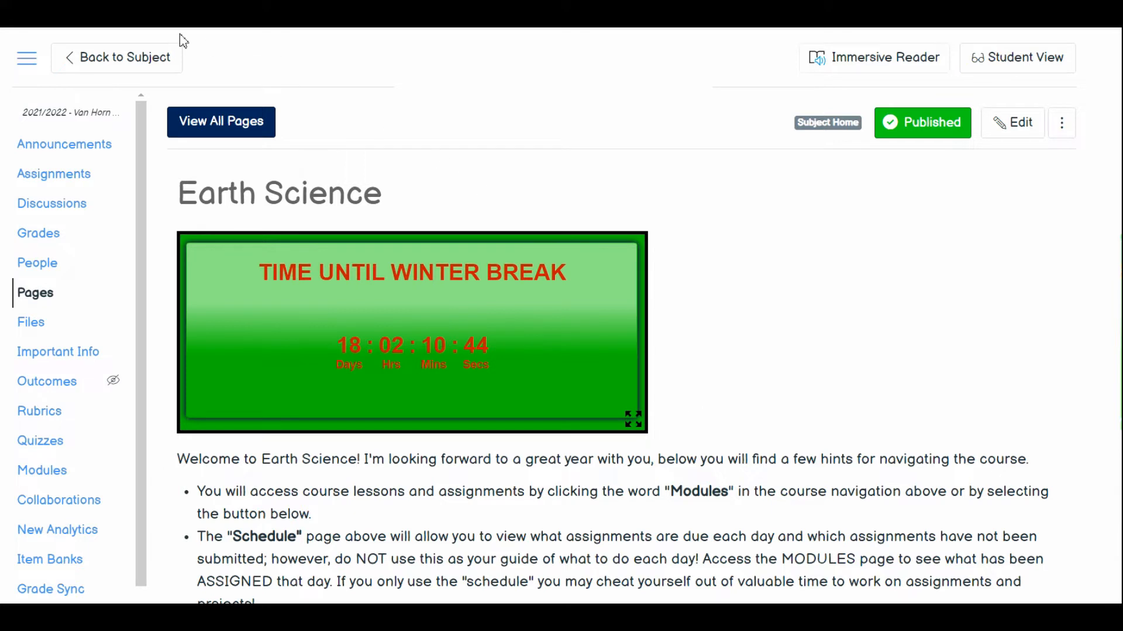
- Return to the Earth Science home page and check the new winter break countdown timer in Student View
{"action": "left_click", "coordinate": [140, 58]}
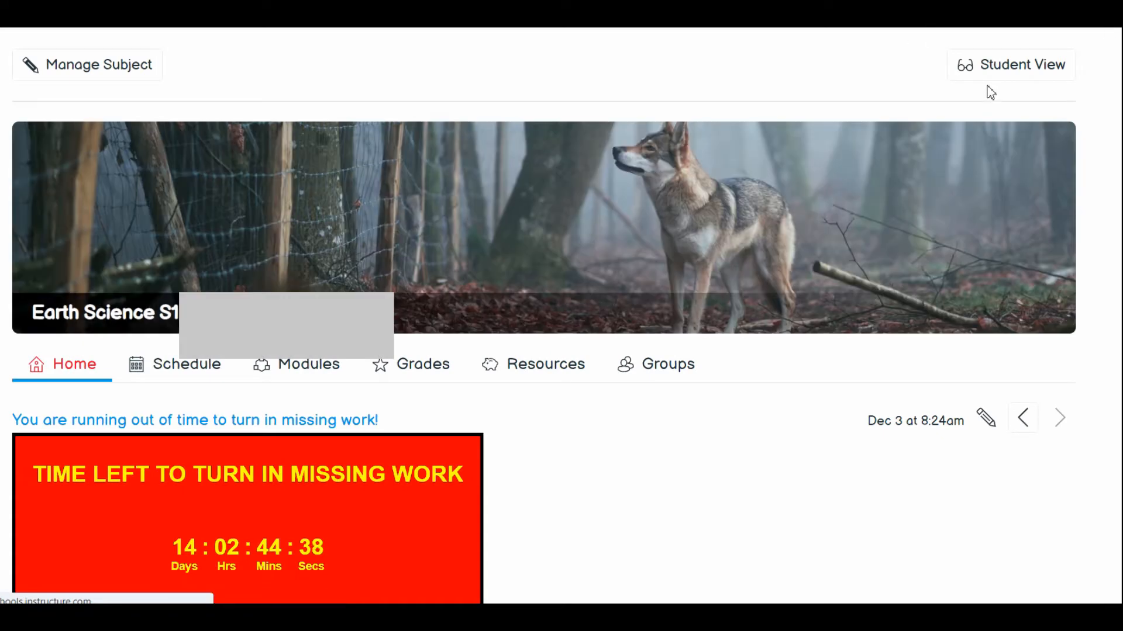
{"action": "left_click", "coordinate": [992, 81]}
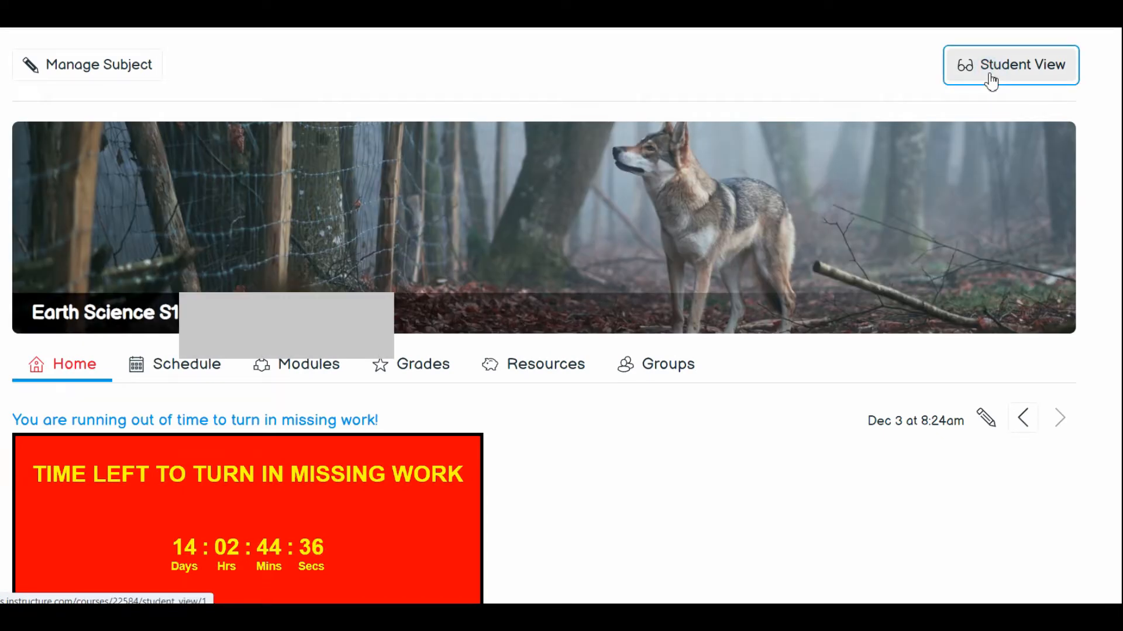
{"action": "left_click", "coordinate": [990, 82]}
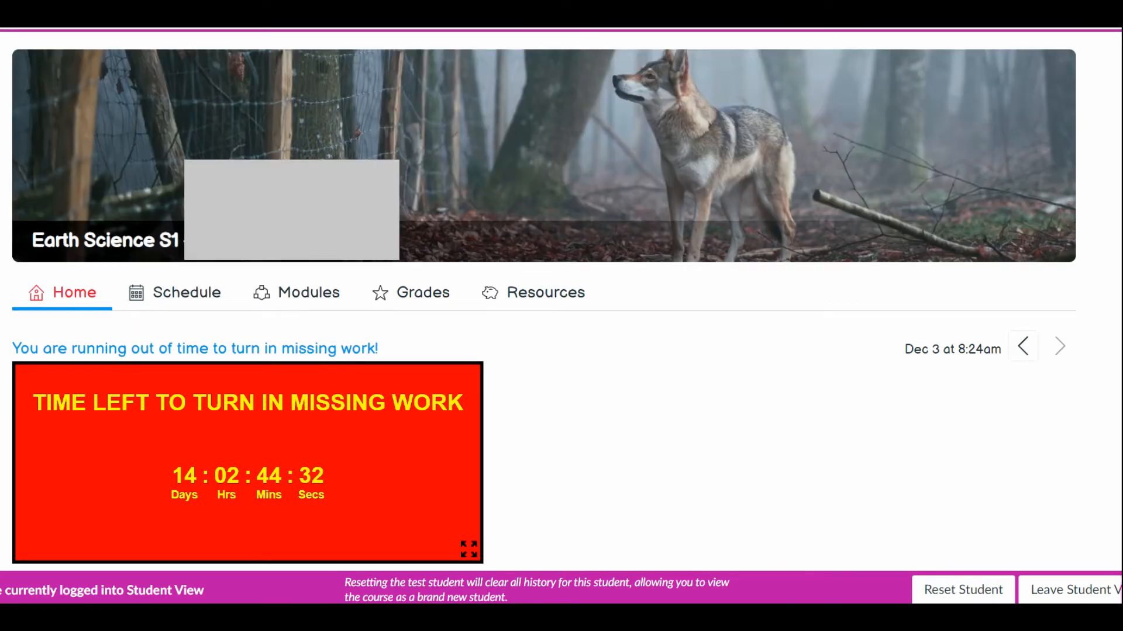
{"action": "scroll", "coordinate": [544, 350], "scroll_direction": "down", "scroll_amount": 4}
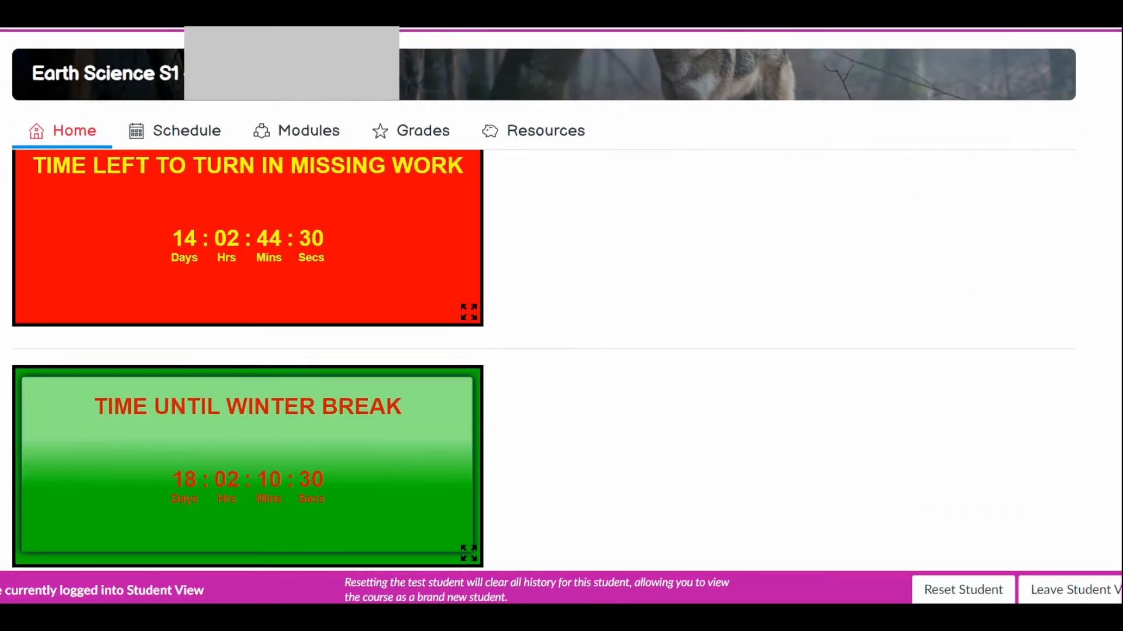
{"action": "scroll", "coordinate": [544, 360], "scroll_direction": "down", "scroll_amount": 3}
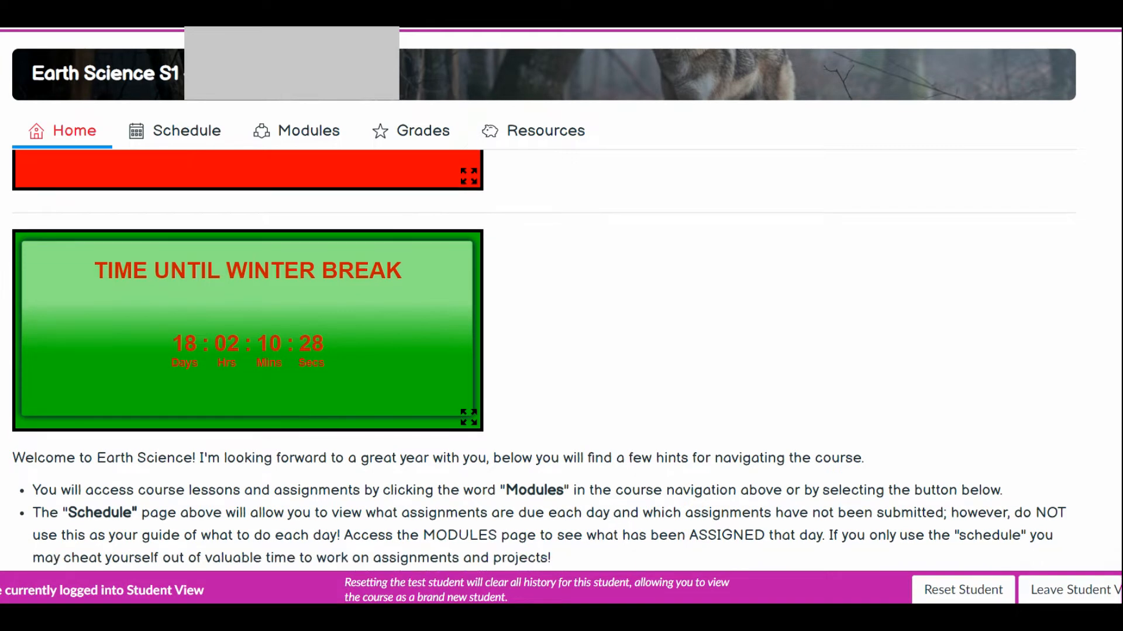
{"action": "scroll", "coordinate": [544, 360], "scroll_direction": "down", "scroll_amount": 1}
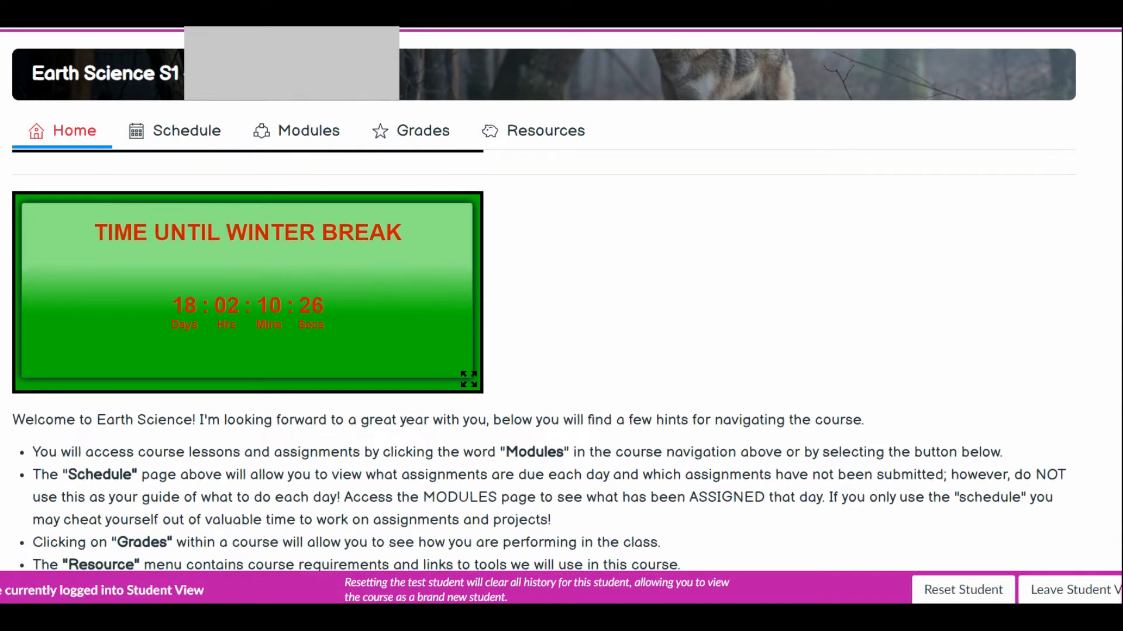
{"action": "scroll", "coordinate": [543, 360], "scroll_direction": "down", "scroll_amount": 3}
{"action": "scroll", "coordinate": [544, 360], "scroll_direction": "up", "scroll_amount": 2}
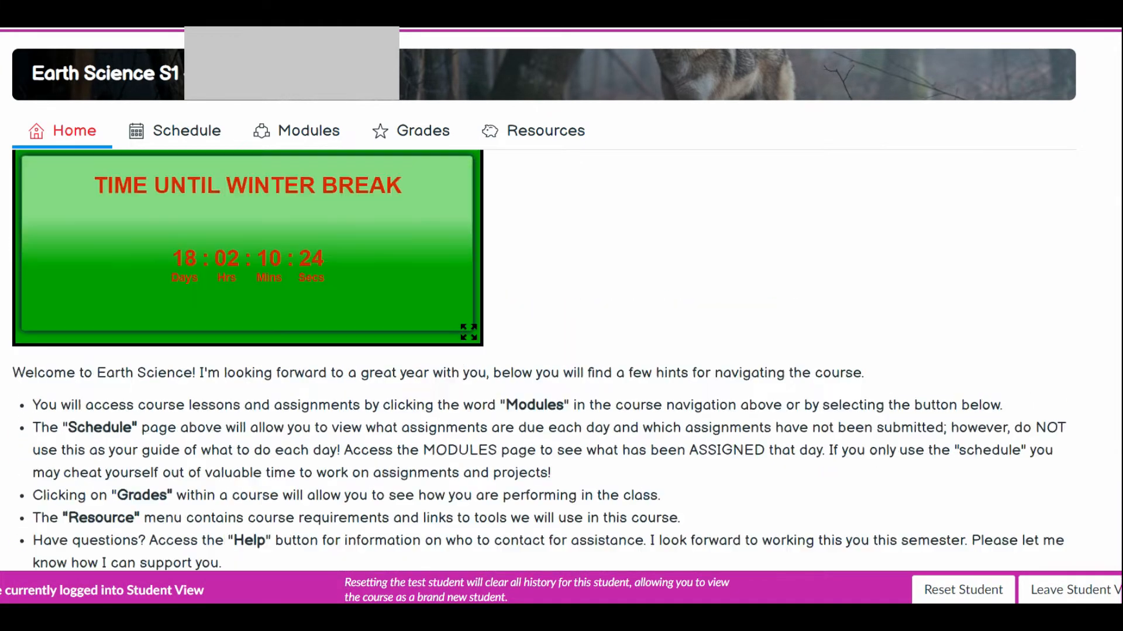
{"action": "scroll", "coordinate": [544, 360], "scroll_direction": "up", "scroll_amount": 4}
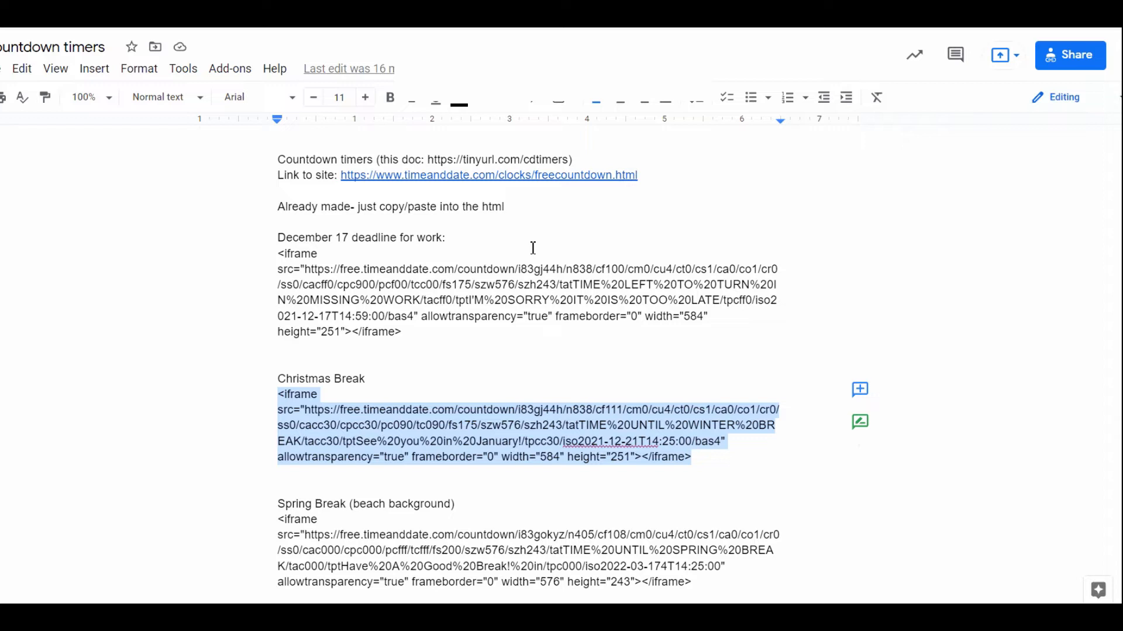
- In the countdown timers Google Doc, examine the timeanddate.com free countdown link and the document's own short link
{"action": "left_click", "coordinate": [759, 171]}
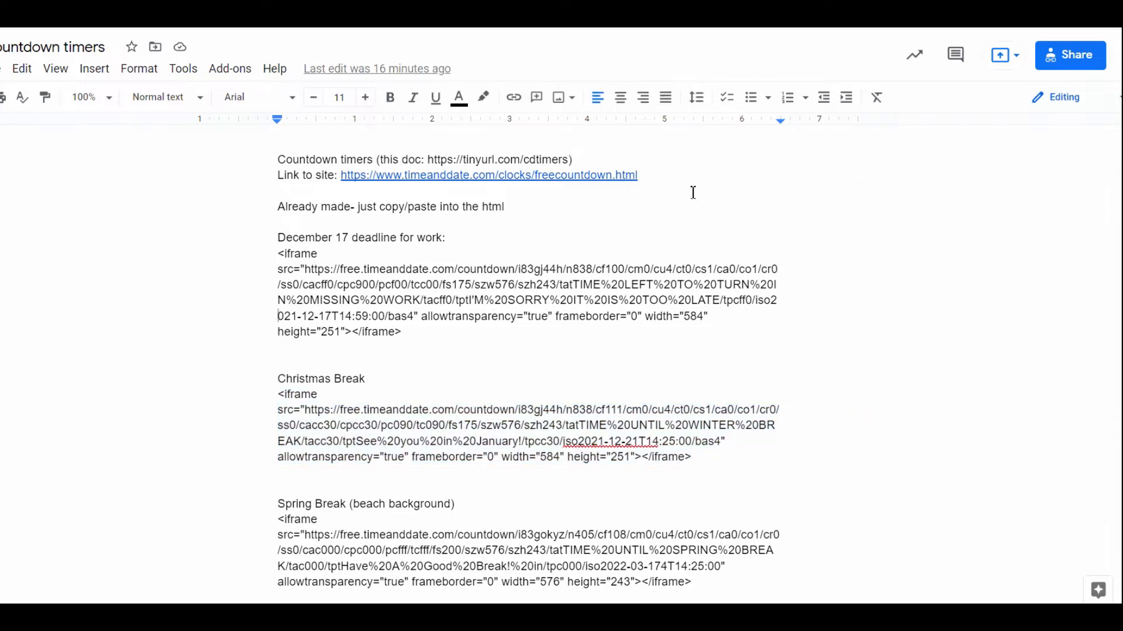
{"action": "left_click_drag", "start_coordinate": [679, 182], "coordinate": [279, 175]}
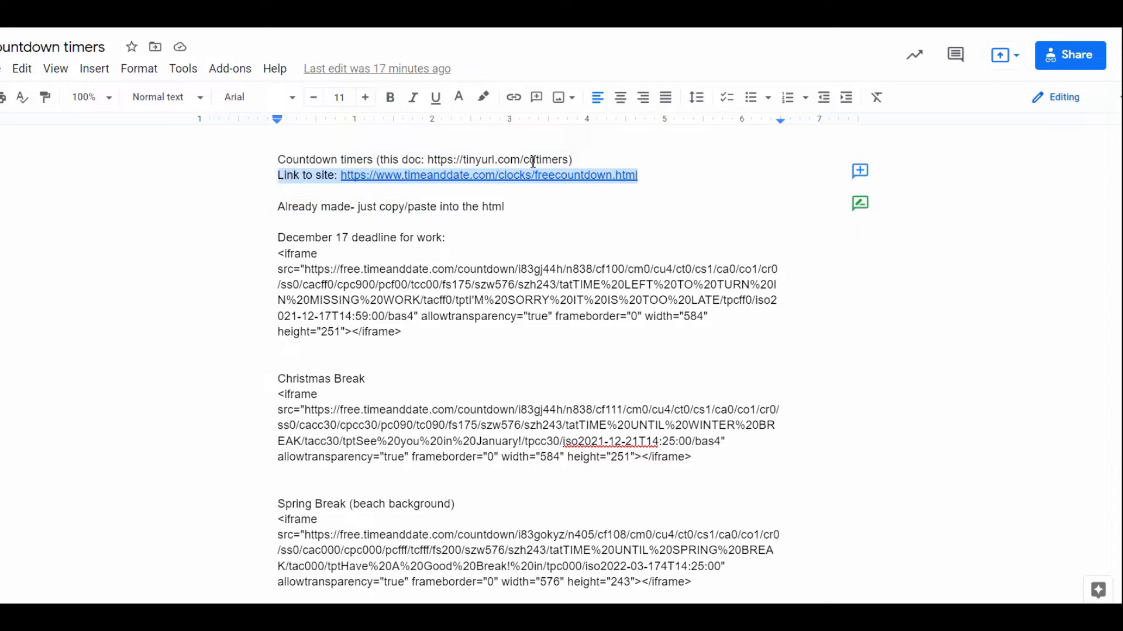
{"action": "left_click", "coordinate": [587, 157]}
{"action": "left_click_drag", "start_coordinate": [561, 162], "coordinate": [378, 165]}
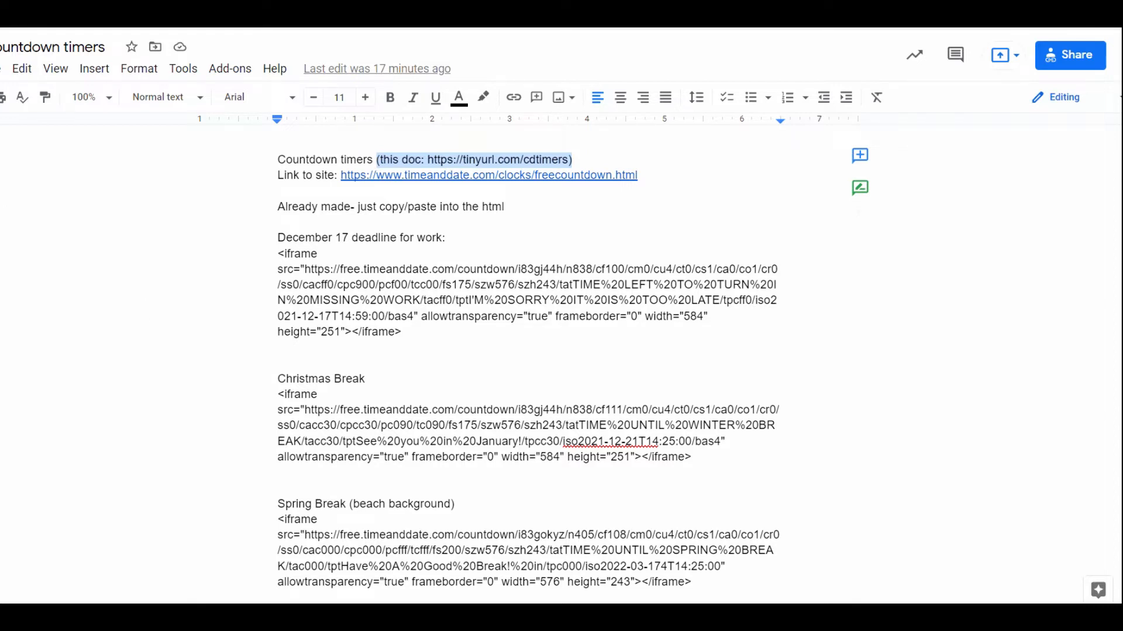
- Examine the document's Make a copy option and the deadline date and time in the December 17 iframe code
{"action": "left_click", "coordinate": [0, 72]}
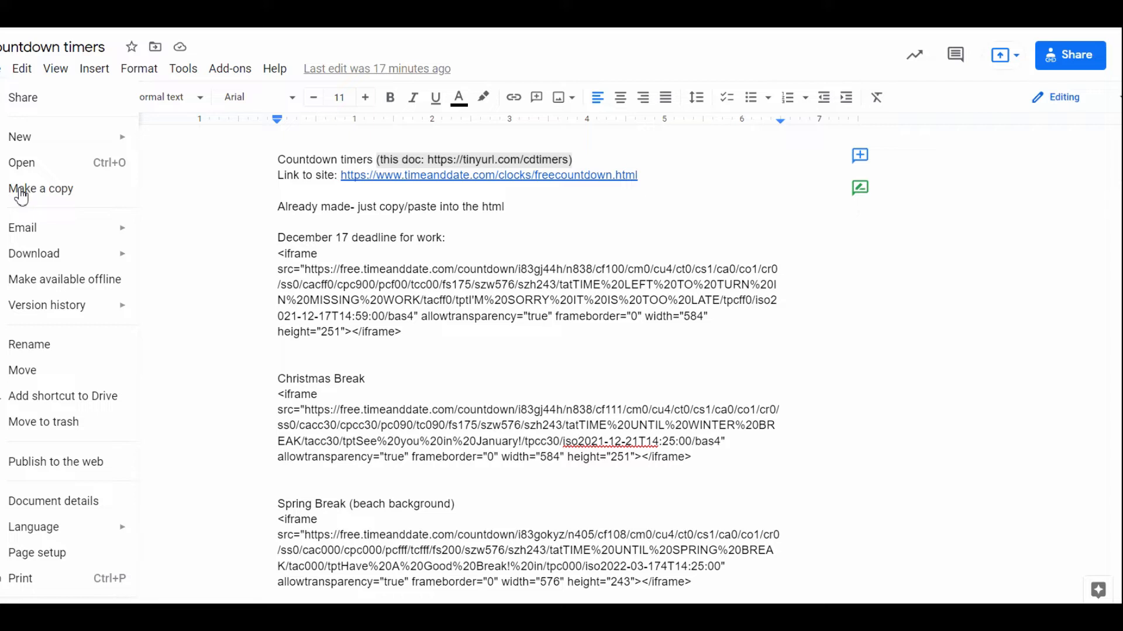
{"action": "left_click", "coordinate": [291, 233]}
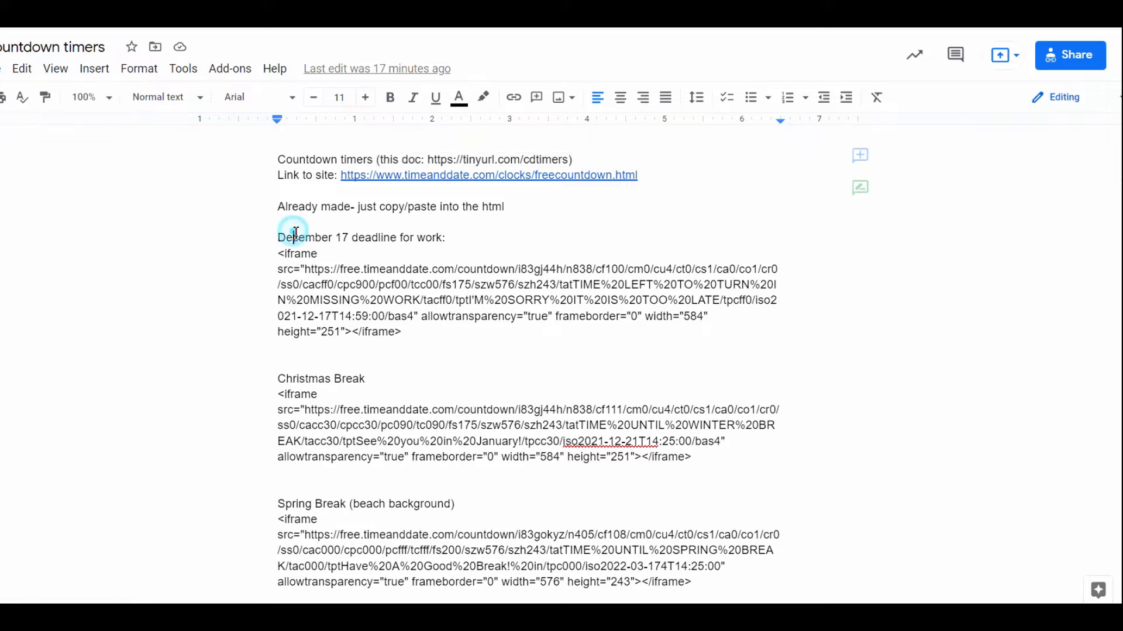
{"action": "left_click_drag", "start_coordinate": [273, 234], "coordinate": [354, 238]}
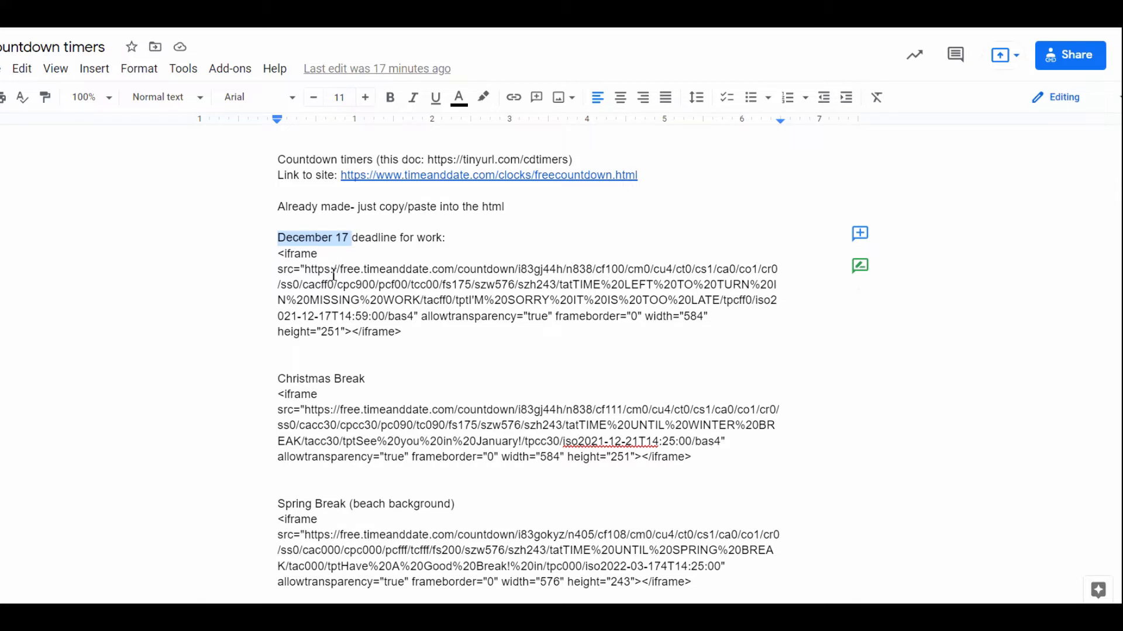
{"action": "left_click_drag", "start_coordinate": [341, 274], "coordinate": [395, 321]}
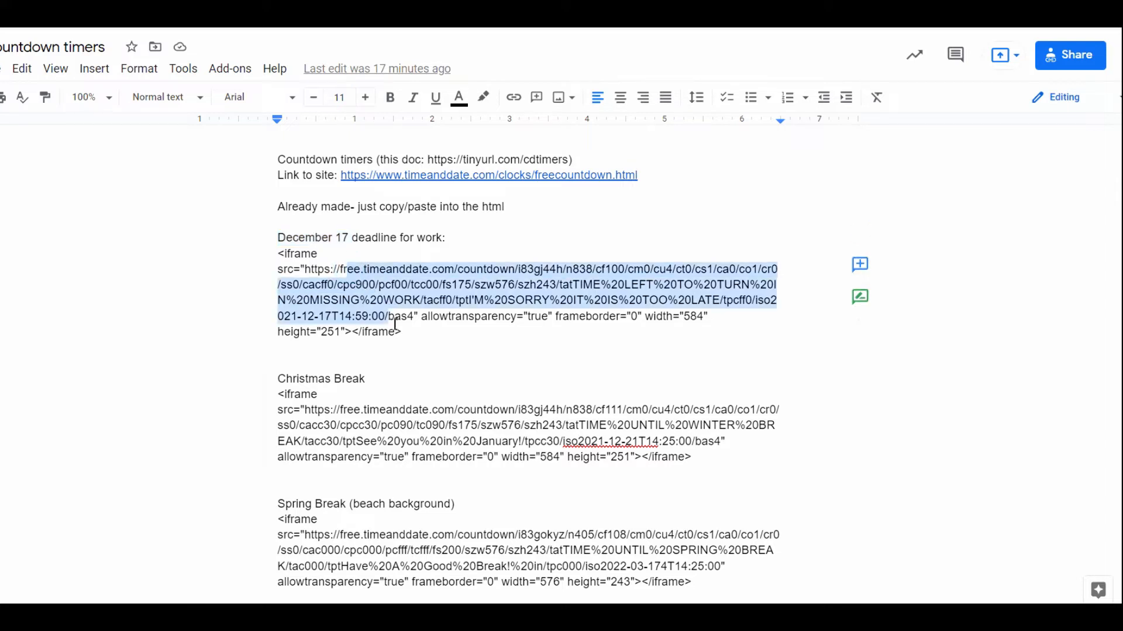
{"action": "left_click", "coordinate": [431, 317]}
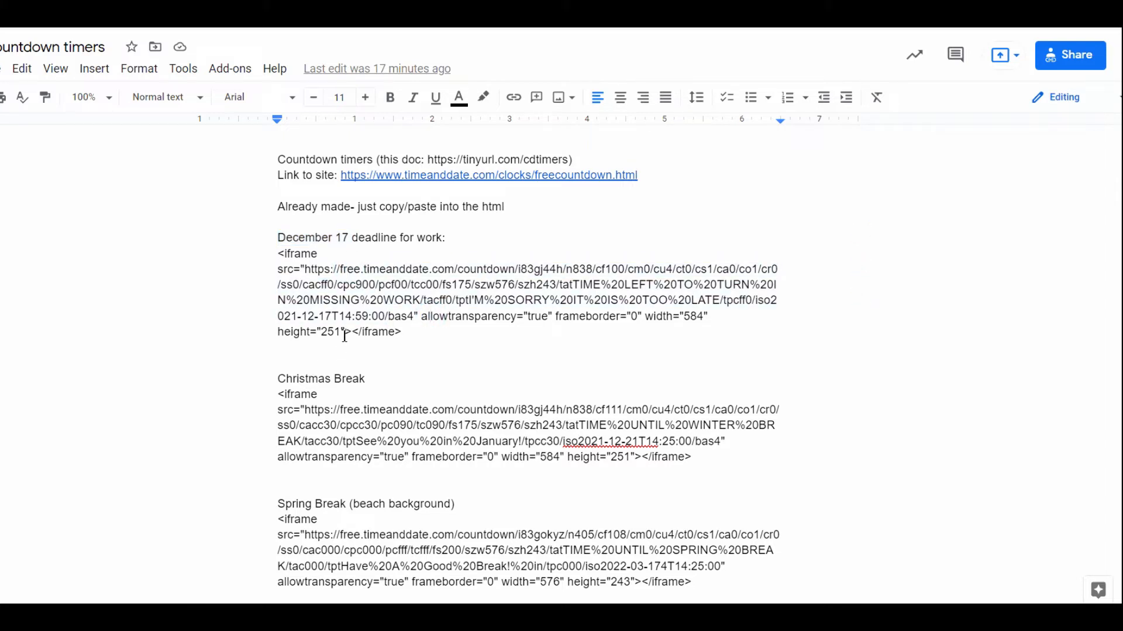
{"action": "left_click_drag", "start_coordinate": [340, 316], "coordinate": [385, 315]}
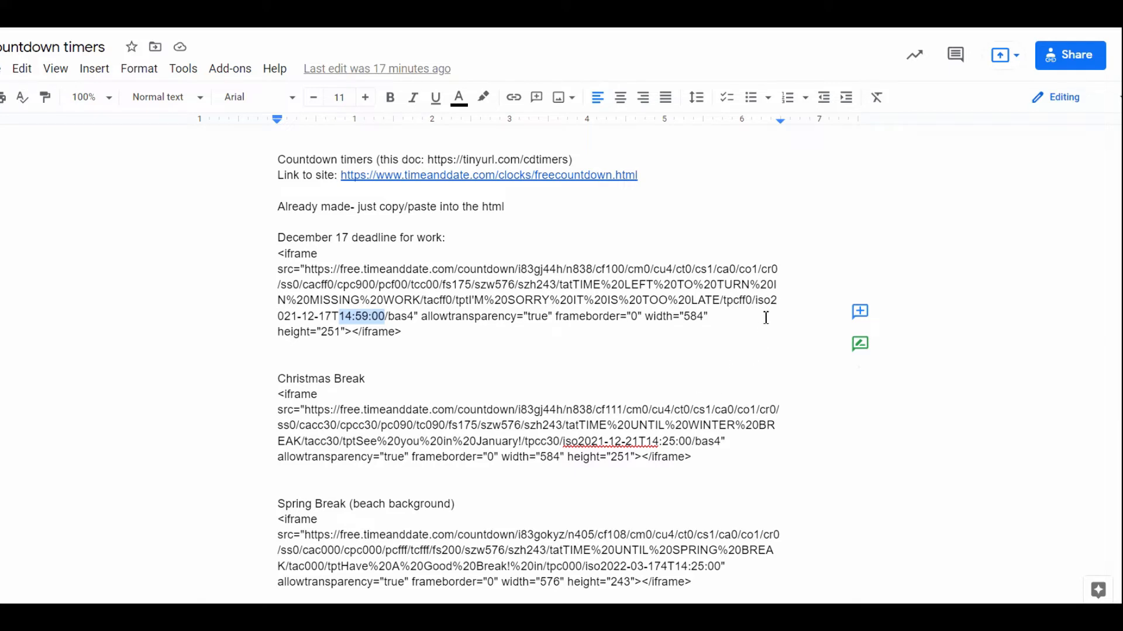
{"action": "left_click_drag", "start_coordinate": [772, 304], "coordinate": [386, 327]}
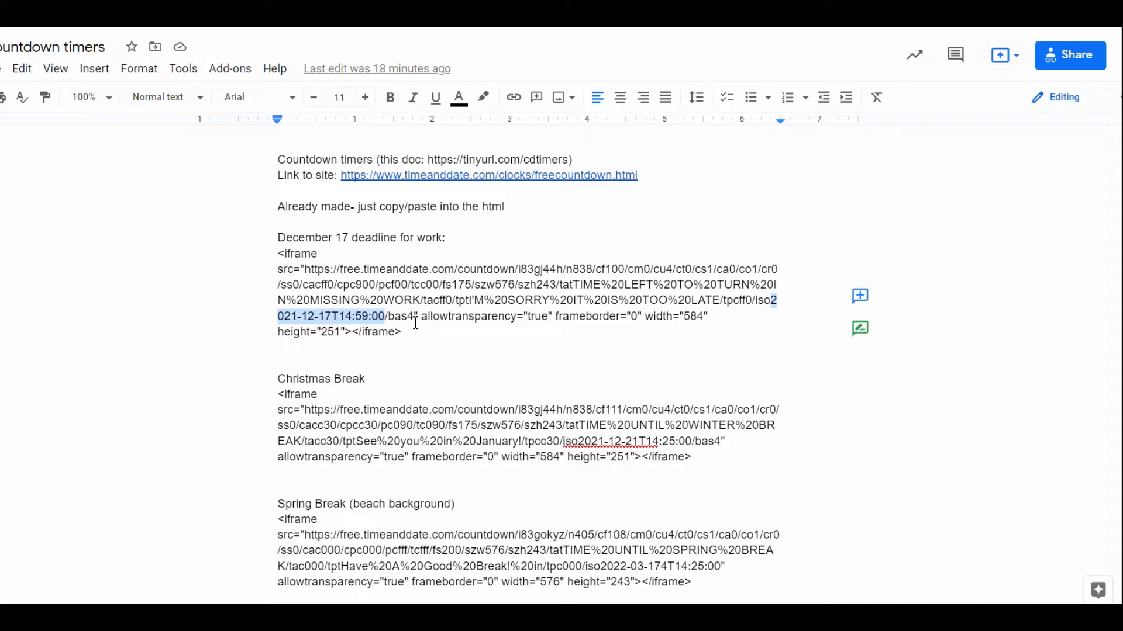
{"action": "left_click", "coordinate": [349, 313]}
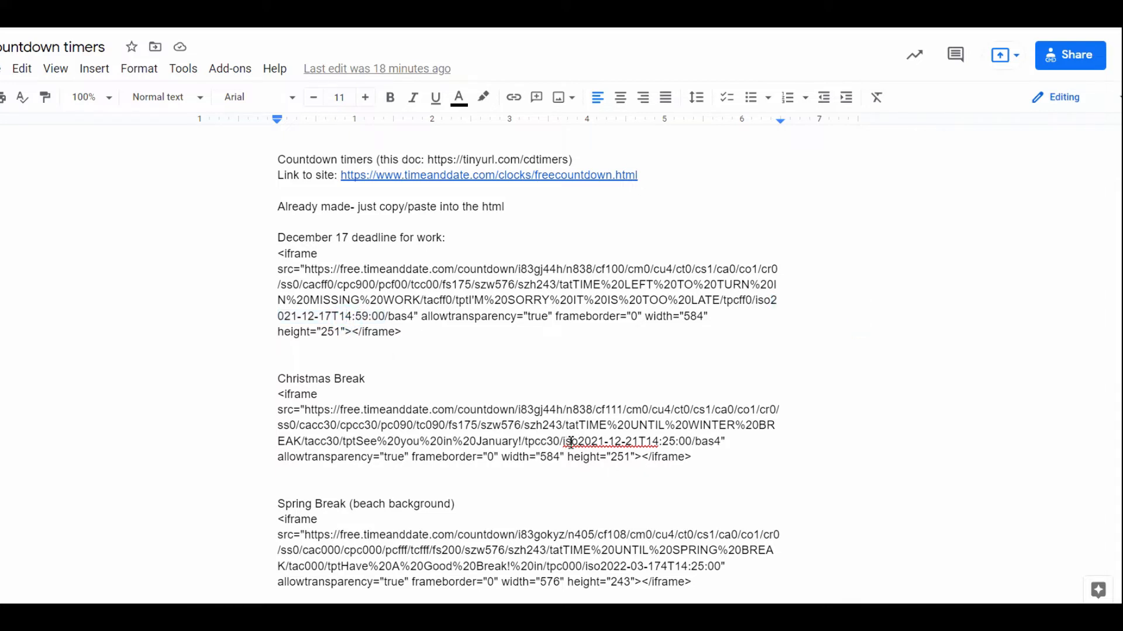
- Try changing the year in the Christmas Break iframe code's end date to 2022, and restore it to 2021
{"action": "left_click_drag", "start_coordinate": [566, 441], "coordinate": [663, 442]}
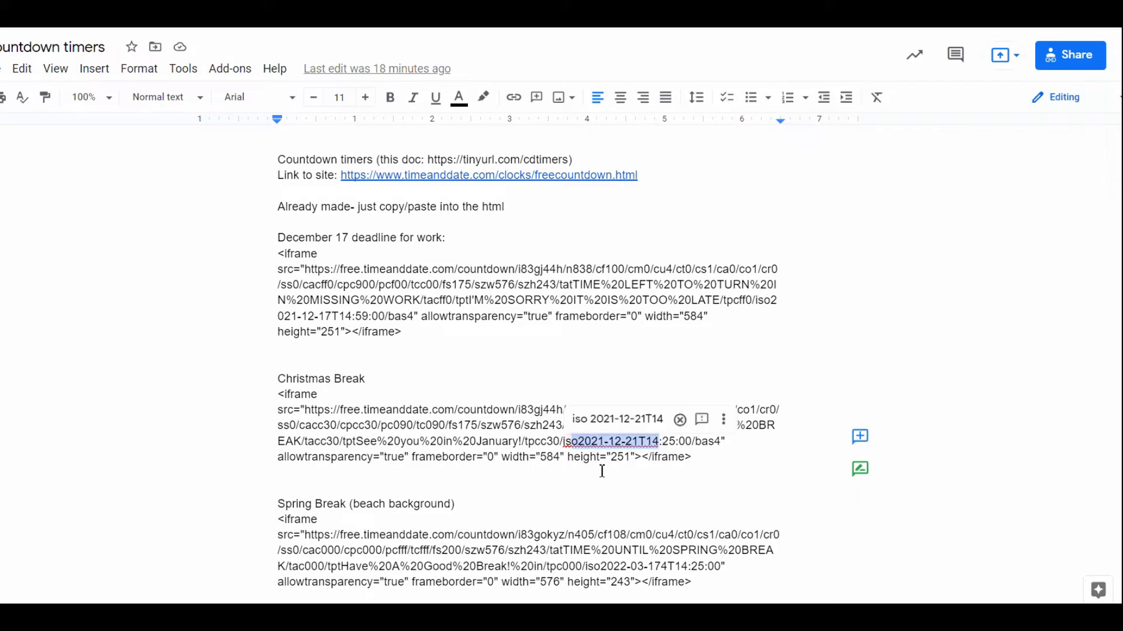
{"action": "left_click", "coordinate": [602, 442]}
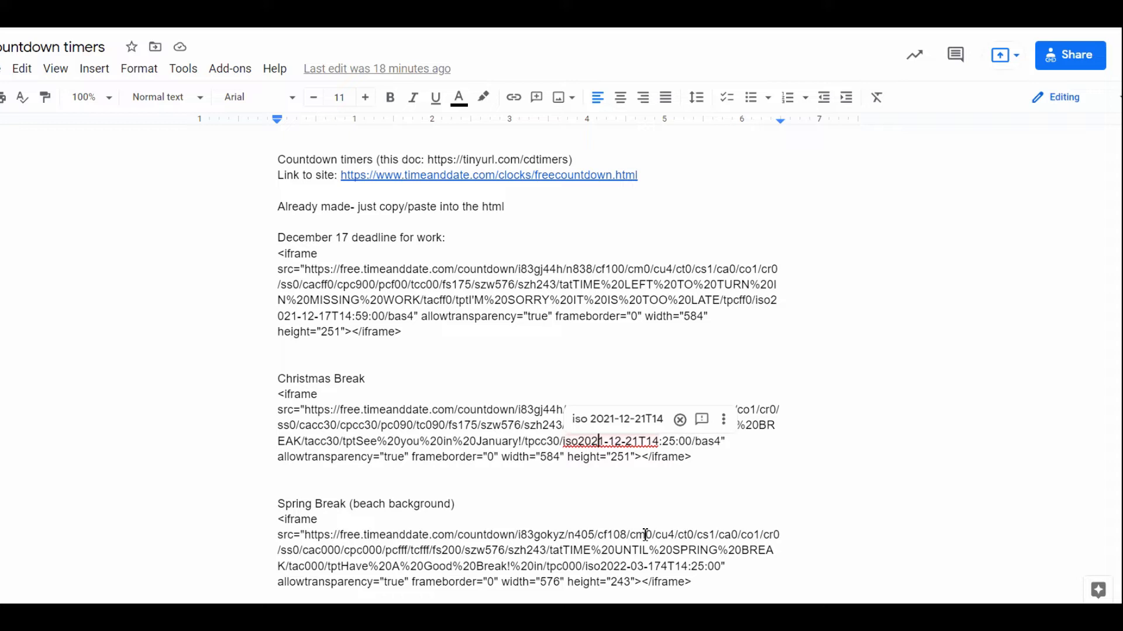
{"action": "key", "text": "Delete"}
{"action": "type", "text": "2"}
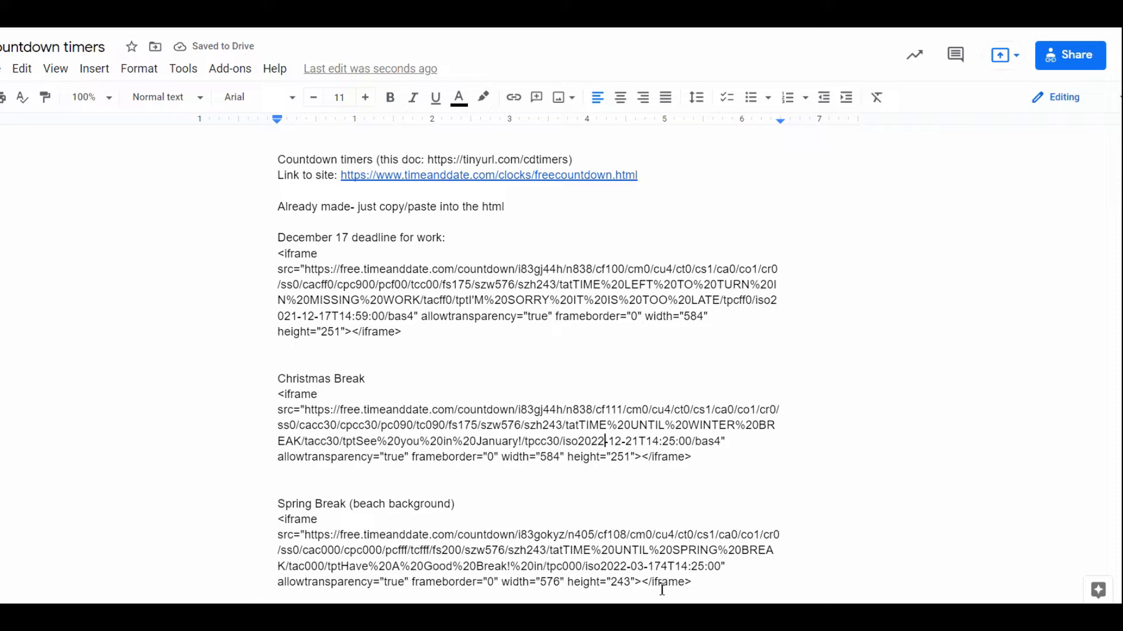
{"action": "key", "text": "BackSpace"}
{"action": "type", "text": "1"}
{"action": "left_click", "coordinate": [509, 441]}
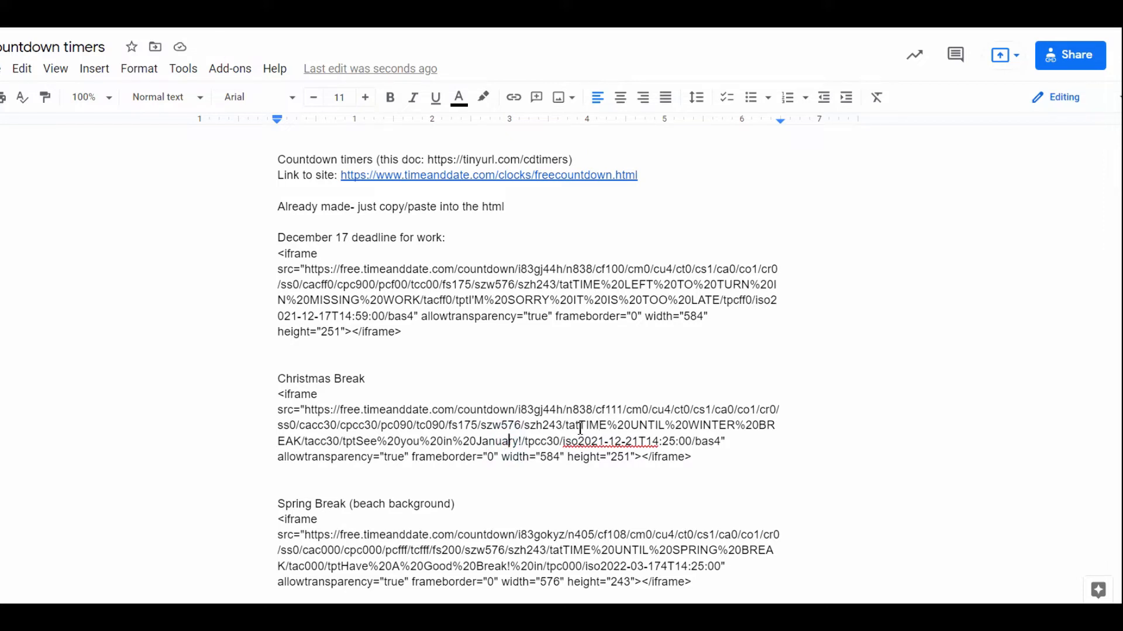
- Examine the header text, end date and time, and time-passed message in the Christmas Break iframe code
{"action": "left_click_drag", "start_coordinate": [566, 425], "coordinate": [305, 436]}
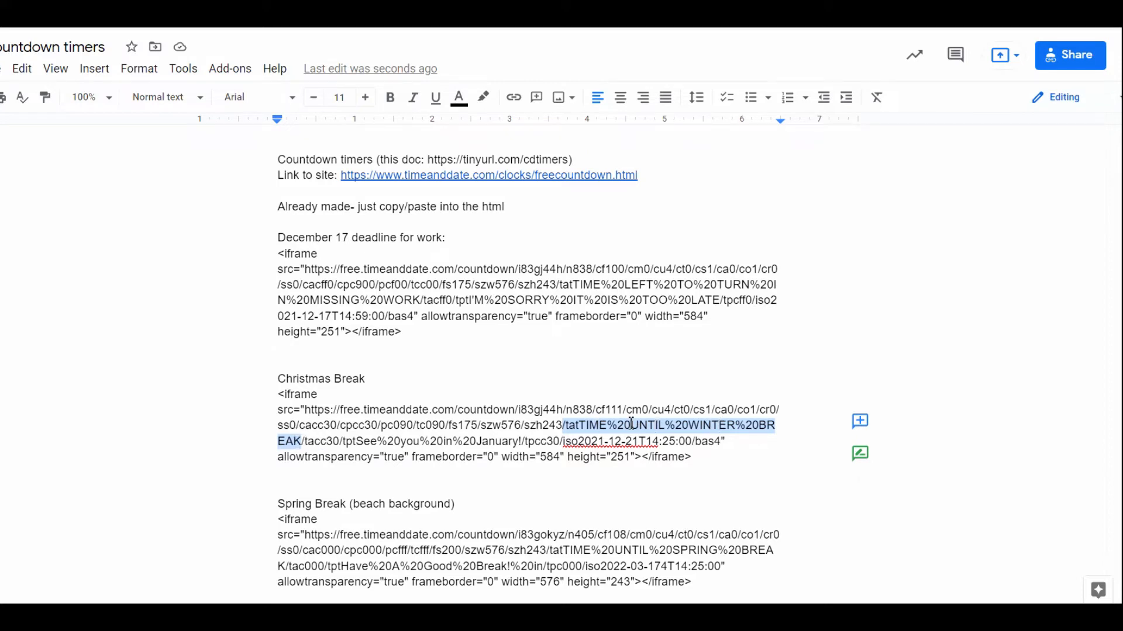
{"action": "left_click", "coordinate": [613, 425]}
{"action": "left_click", "coordinate": [606, 423]}
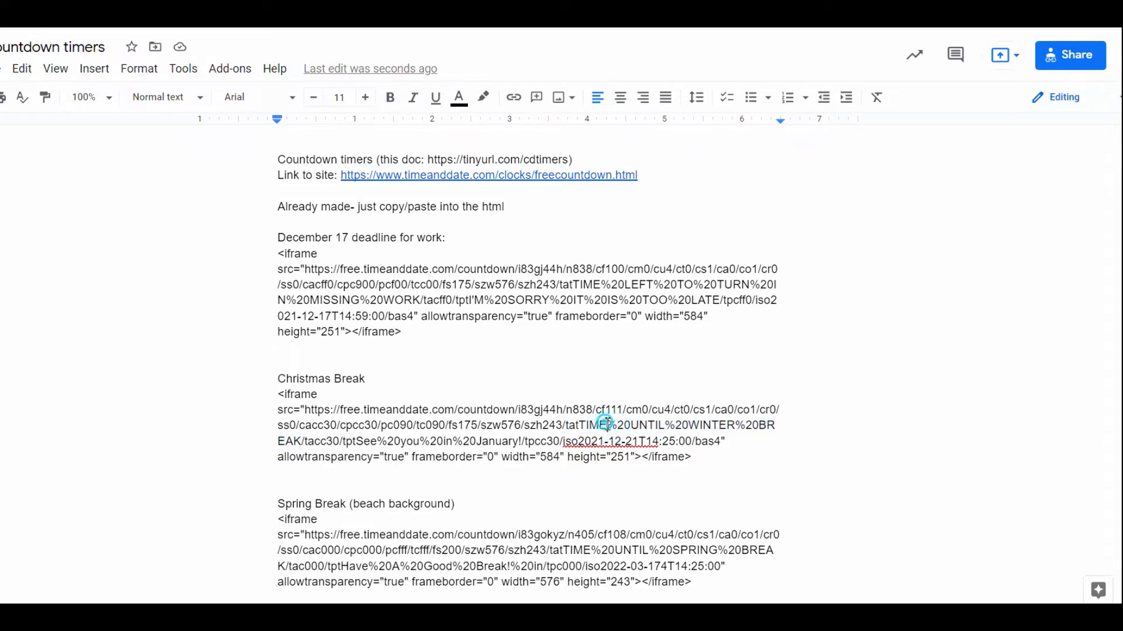
{"action": "left_click_drag", "start_coordinate": [606, 422], "coordinate": [630, 425]}
{"action": "left_click", "coordinate": [654, 427]}
{"action": "left_click_drag", "start_coordinate": [576, 425], "coordinate": [776, 426]}
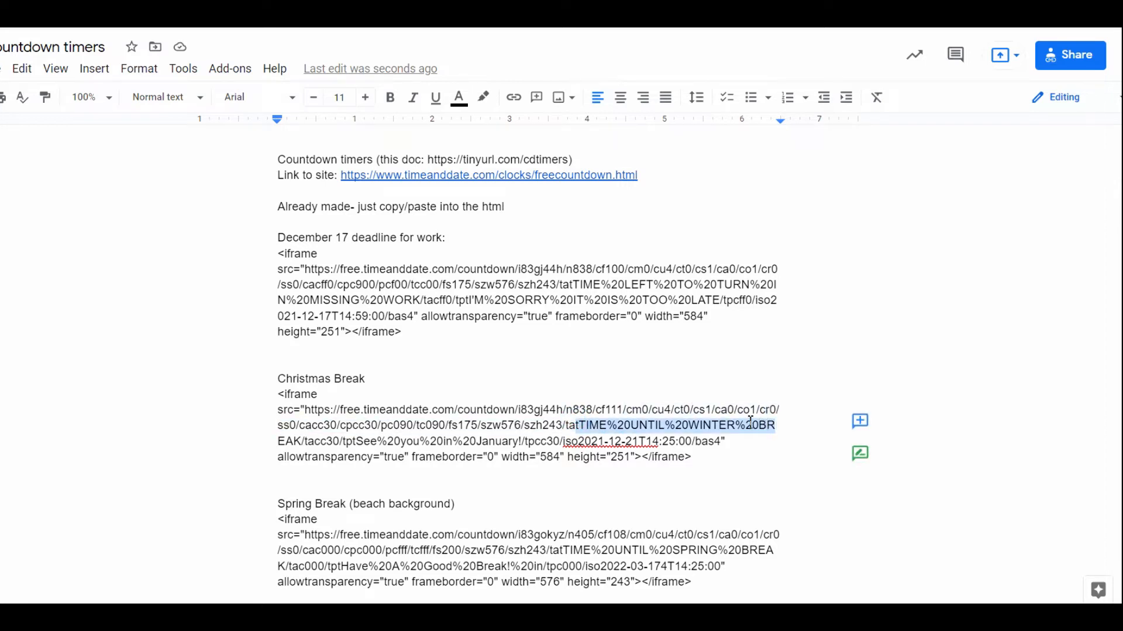
{"action": "left_click_drag", "start_coordinate": [579, 442], "coordinate": [694, 449]}
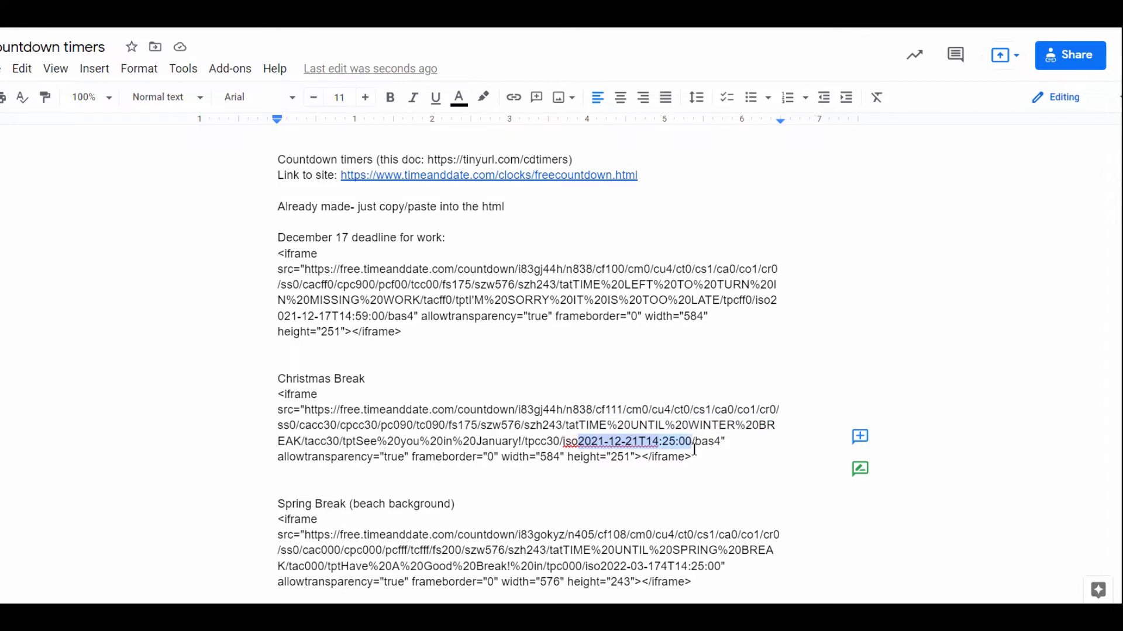
{"action": "left_click", "coordinate": [502, 442]}
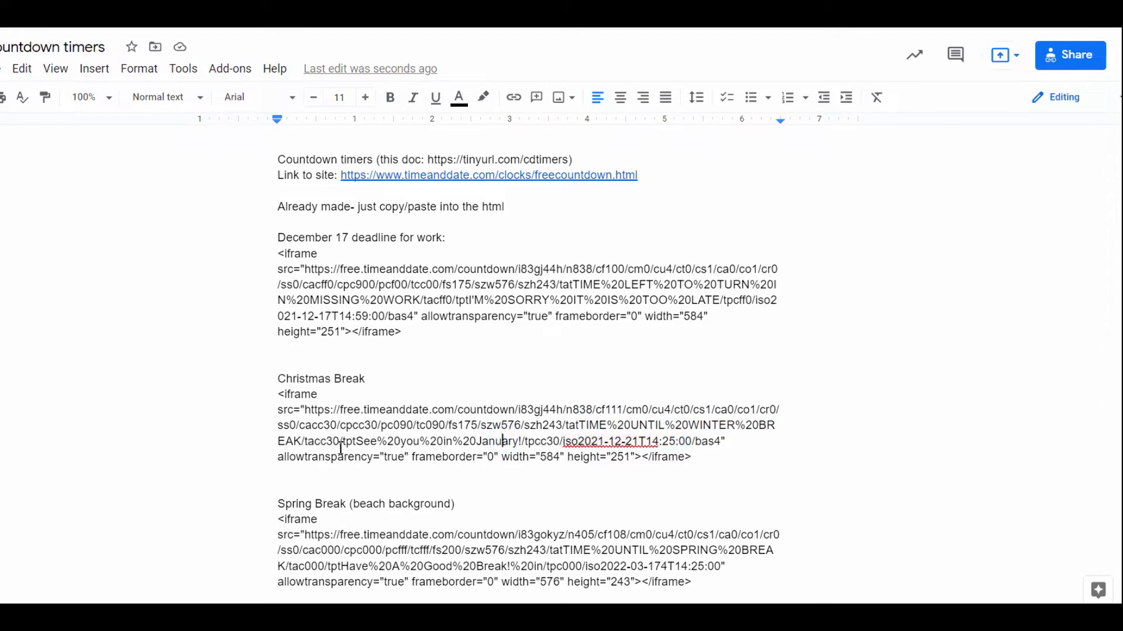
{"action": "left_click_drag", "start_coordinate": [278, 443], "coordinate": [524, 443]}
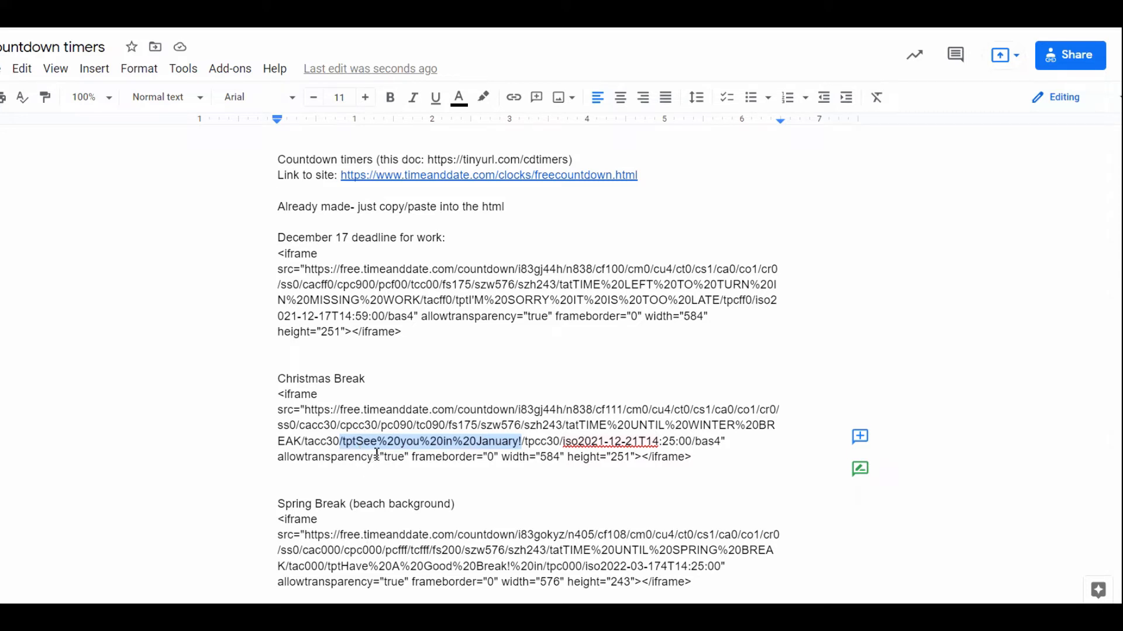
- Examine the message texts in the December 17 code, the remaining timers further down, and the timeanddate.com link
{"action": "left_click", "coordinate": [448, 303]}
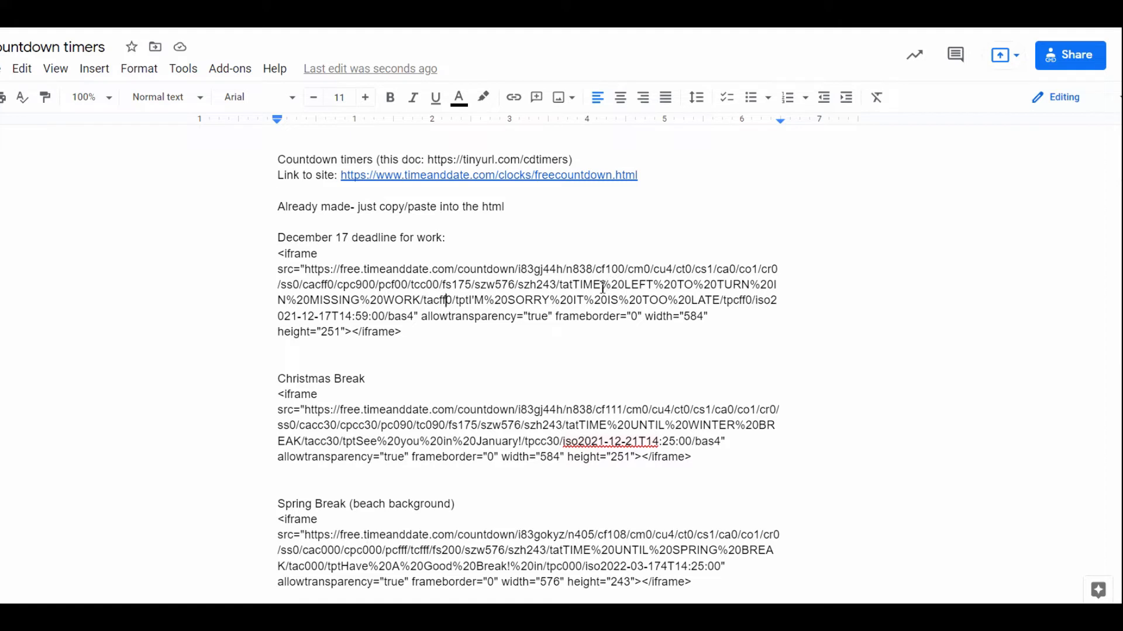
{"action": "left_click_drag", "start_coordinate": [571, 285], "coordinate": [717, 299]}
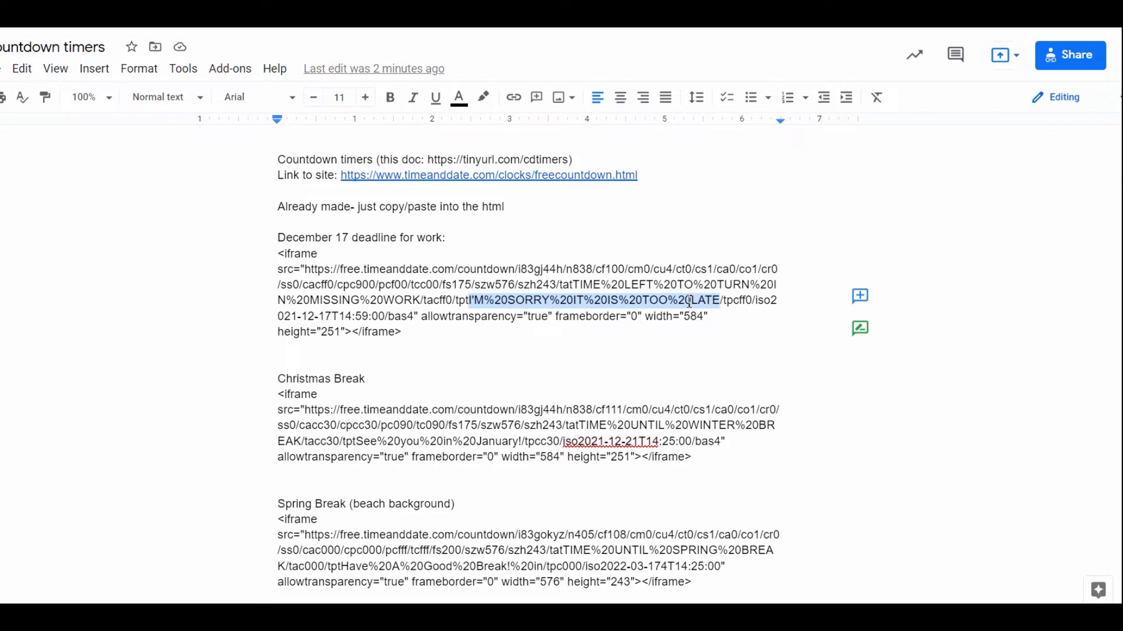
{"action": "left_click", "coordinate": [525, 426]}
{"action": "scroll", "coordinate": [476, 384], "scroll_direction": "down", "scroll_amount": 5}
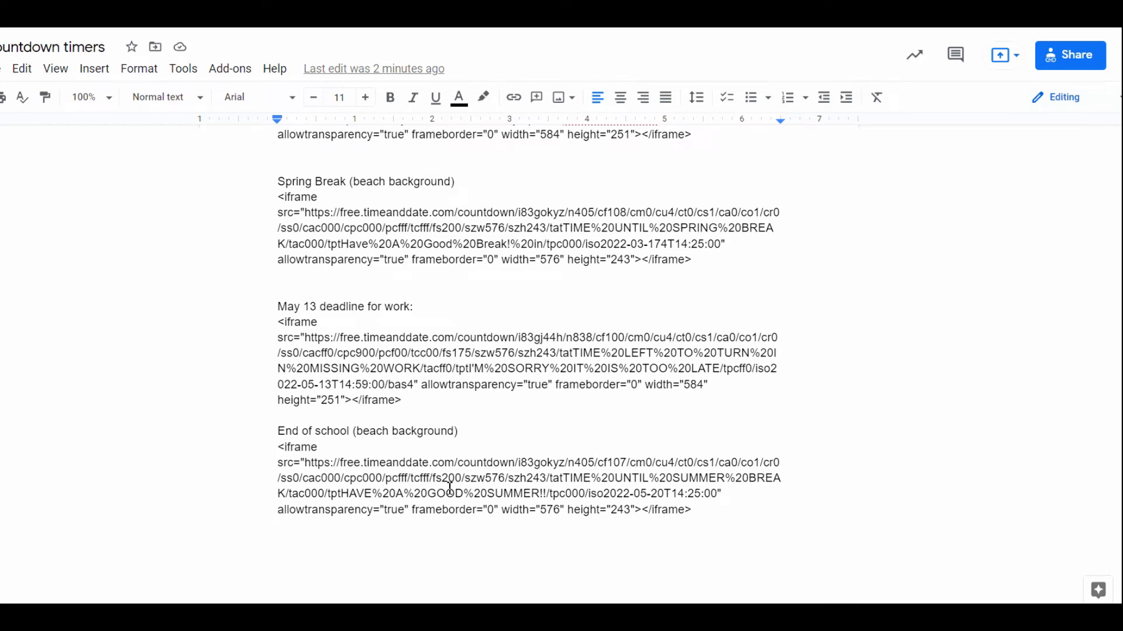
{"action": "scroll", "coordinate": [512, 407], "scroll_direction": "up", "scroll_amount": 6}
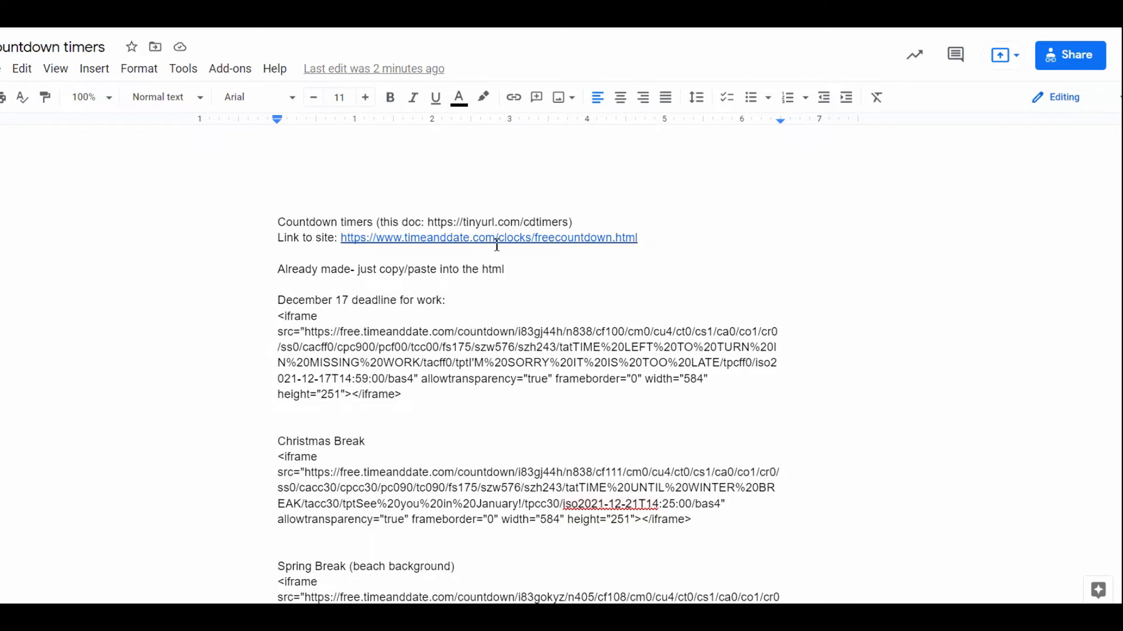
{"action": "left_click_drag", "start_coordinate": [642, 241], "coordinate": [346, 244]}
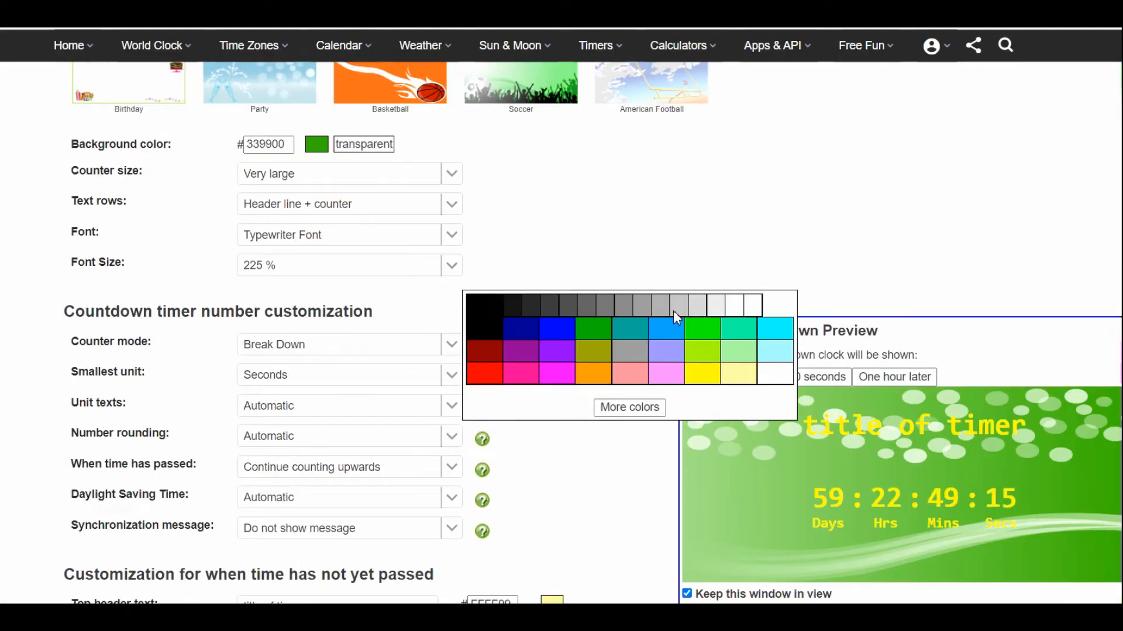
- Switch to the timeanddate.com Free Countdown Timer page and go to its location and date settings
{"action": "left_click", "coordinate": [760, 216]}
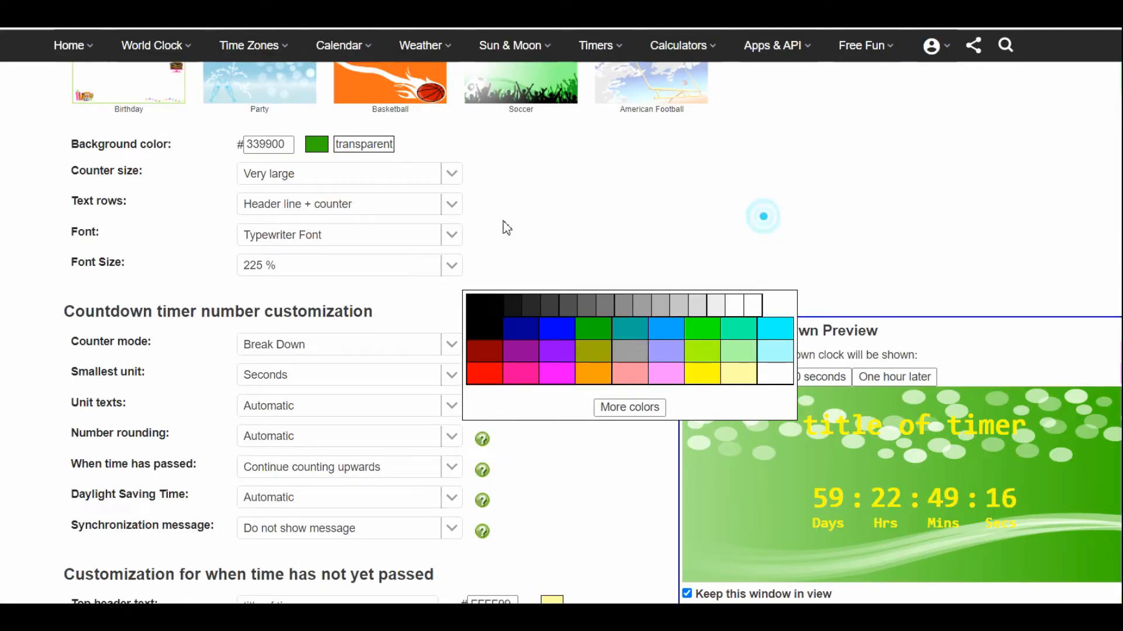
{"action": "scroll", "coordinate": [503, 228], "scroll_direction": "up", "scroll_amount": 15}
{"action": "scroll", "coordinate": [523, 252], "scroll_direction": "up", "scroll_amount": 3}
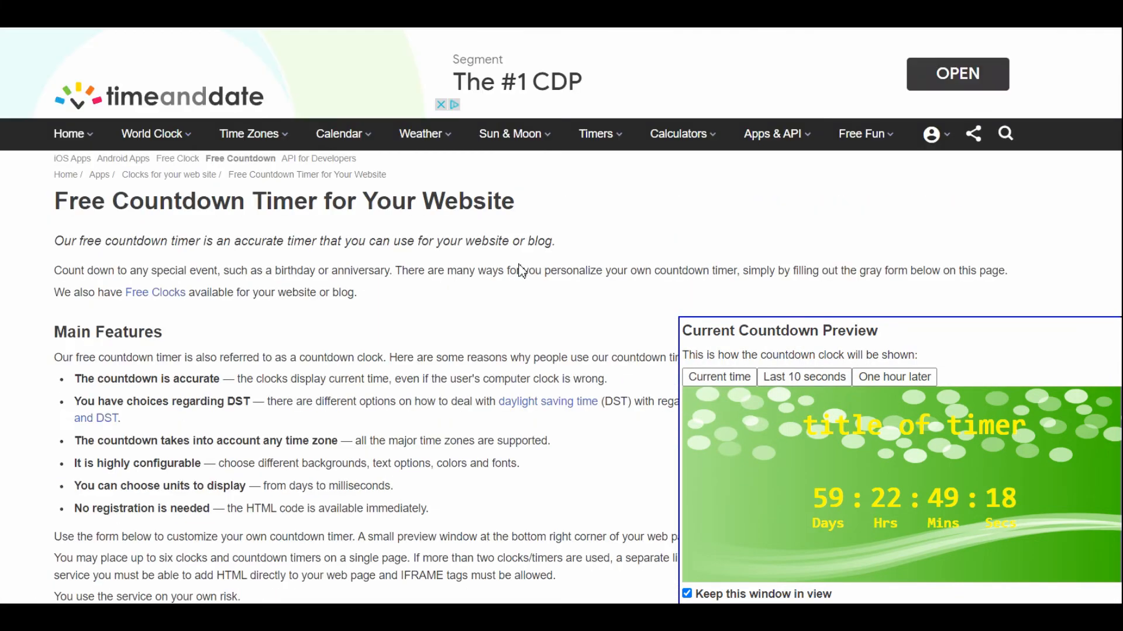
{"action": "scroll", "coordinate": [238, 300], "scroll_direction": "down", "scroll_amount": 5}
{"action": "scroll", "coordinate": [238, 300], "scroll_direction": "down", "scroll_amount": 4}
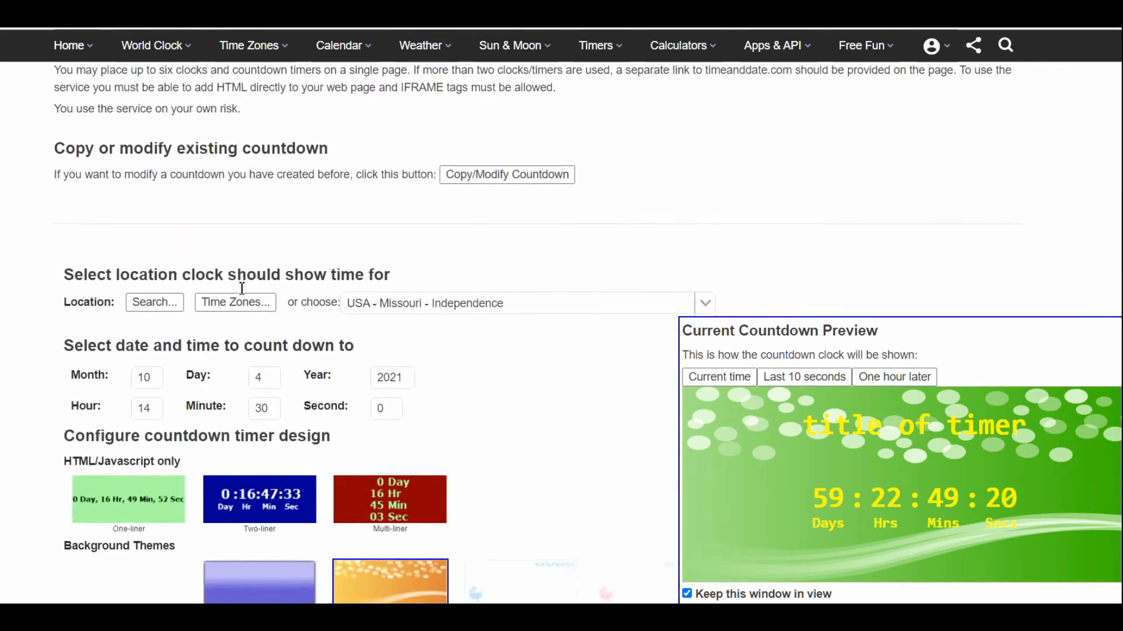
- Browse the list of locations the countdown clock can use, including the USA cities, and close it without choosing one
{"action": "left_click", "coordinate": [502, 232]}
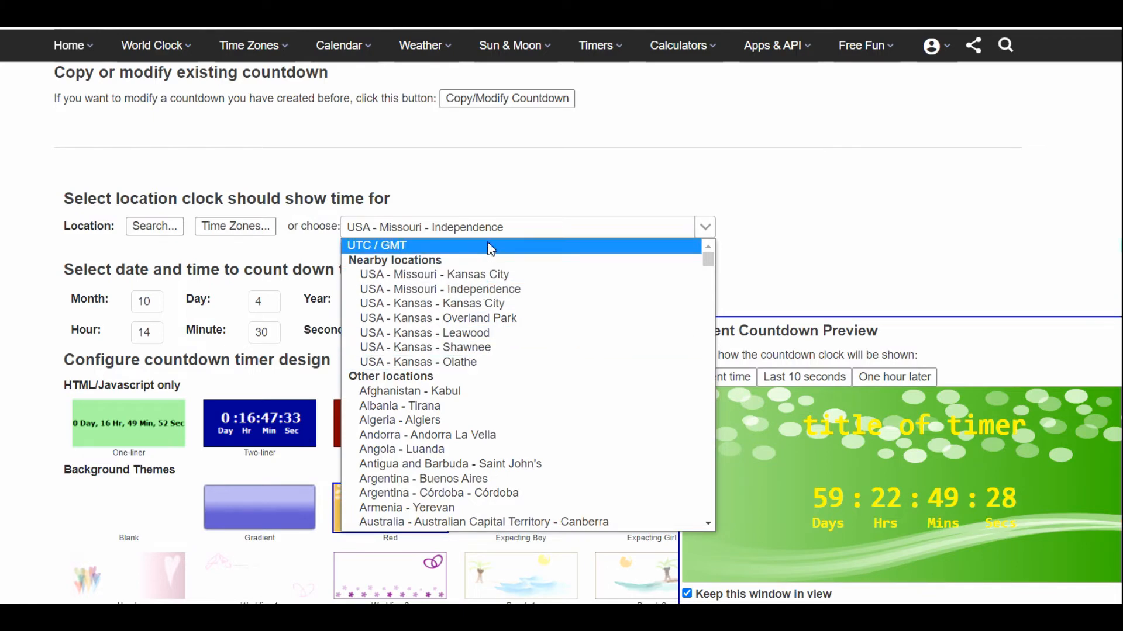
{"action": "scroll", "coordinate": [476, 295], "scroll_direction": "down", "scroll_amount": 20}
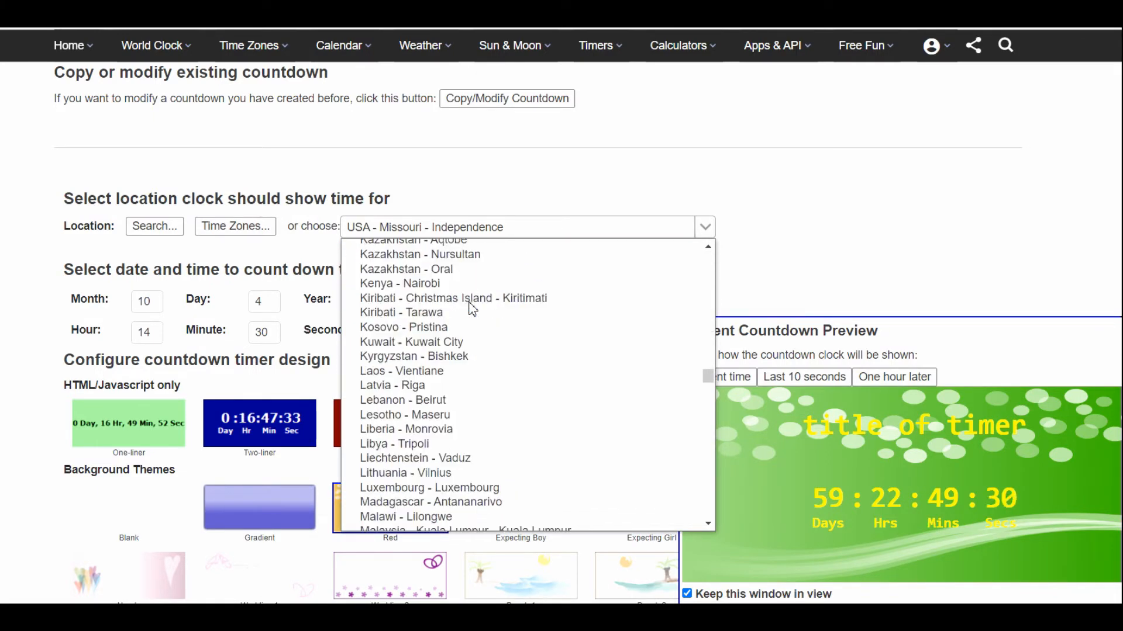
{"action": "scroll", "coordinate": [472, 309], "scroll_direction": "down", "scroll_amount": 20}
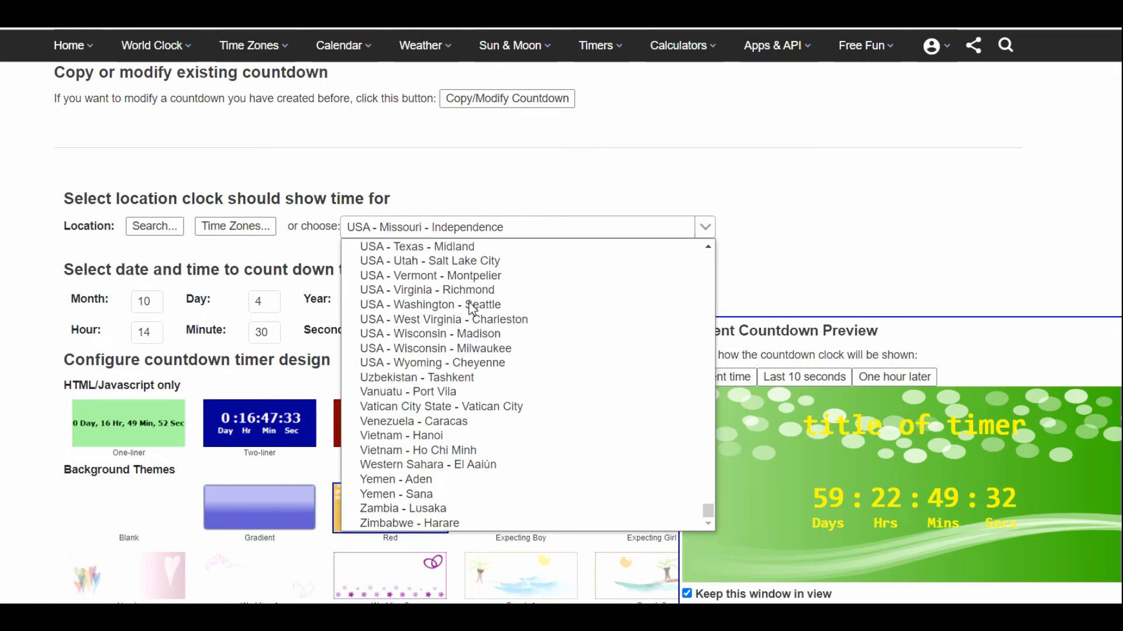
{"action": "scroll", "coordinate": [473, 308], "scroll_direction": "up", "scroll_amount": 7}
{"action": "scroll", "coordinate": [472, 308], "scroll_direction": "up", "scroll_amount": 4}
{"action": "scroll", "coordinate": [472, 309], "scroll_direction": "up", "scroll_amount": 3}
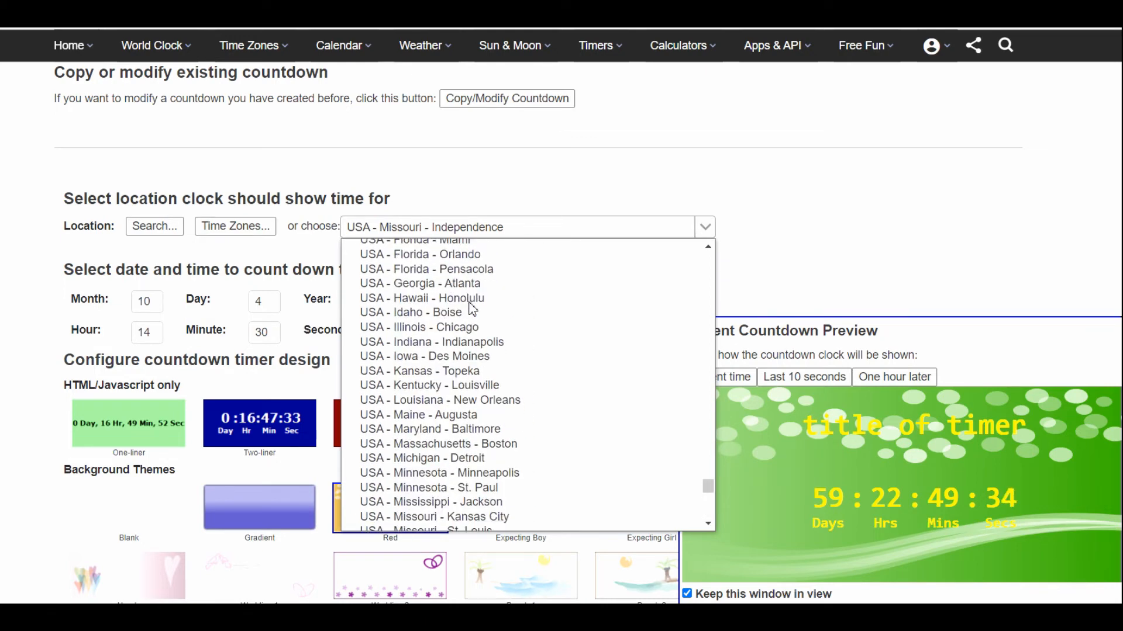
{"action": "scroll", "coordinate": [473, 308], "scroll_direction": "down", "scroll_amount": 3}
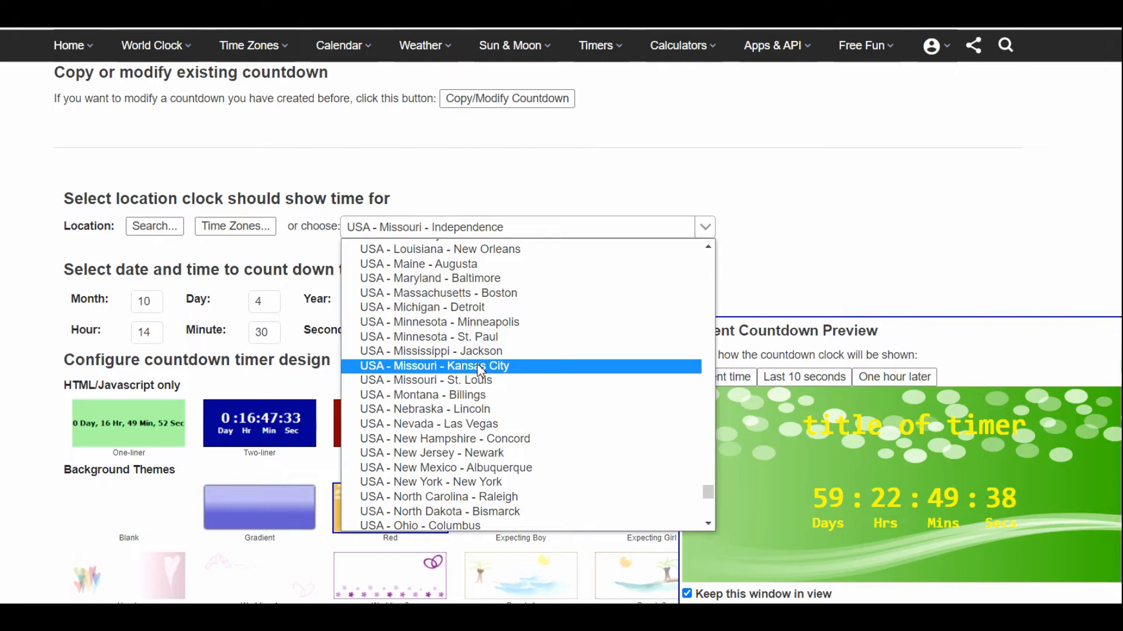
{"action": "left_click", "coordinate": [688, 124]}
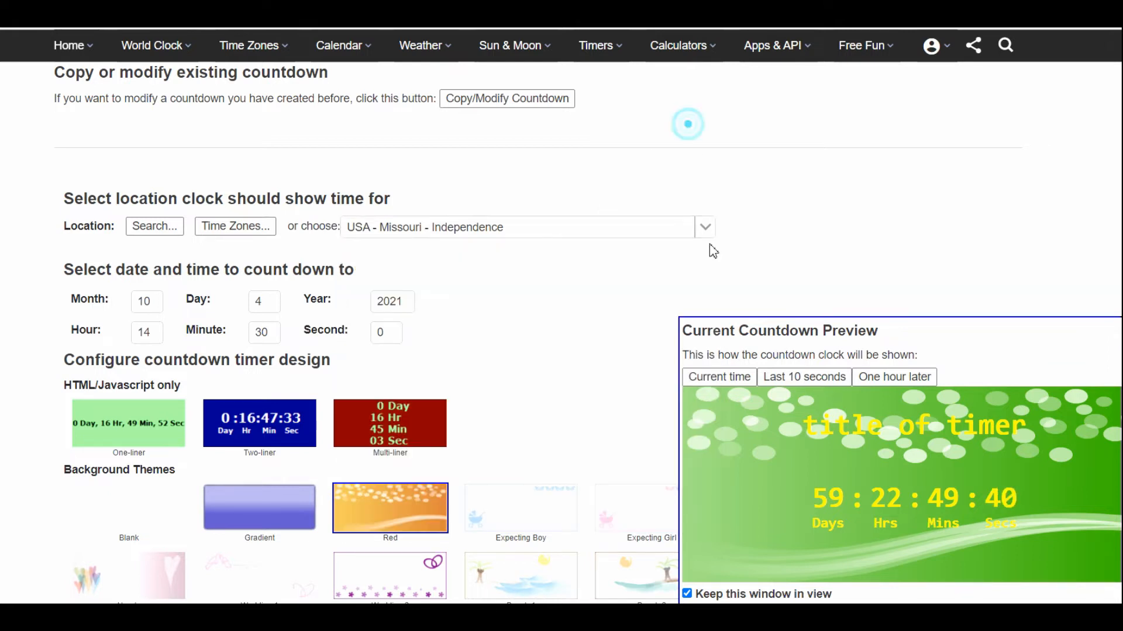
- Reload the countdown timer page to reset the form, and return to the target date and time settings
{"action": "left_click_drag", "start_coordinate": [798, 427], "coordinate": [1024, 525]}
{"action": "key", "text": "F5"}
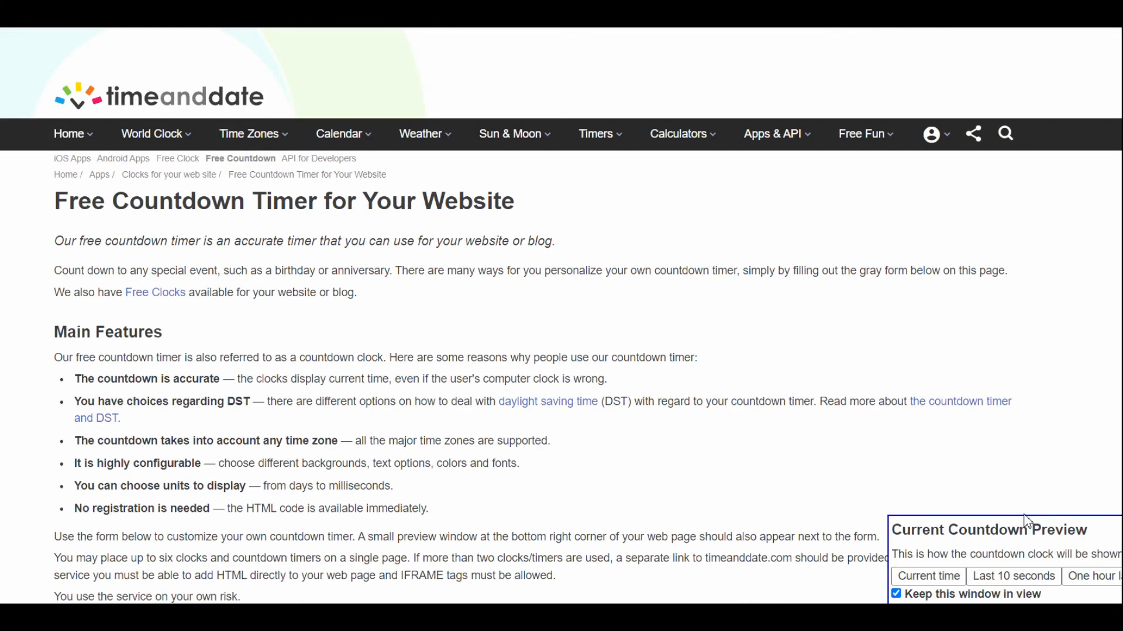
{"action": "scroll", "coordinate": [597, 330], "scroll_direction": "down", "scroll_amount": 7}
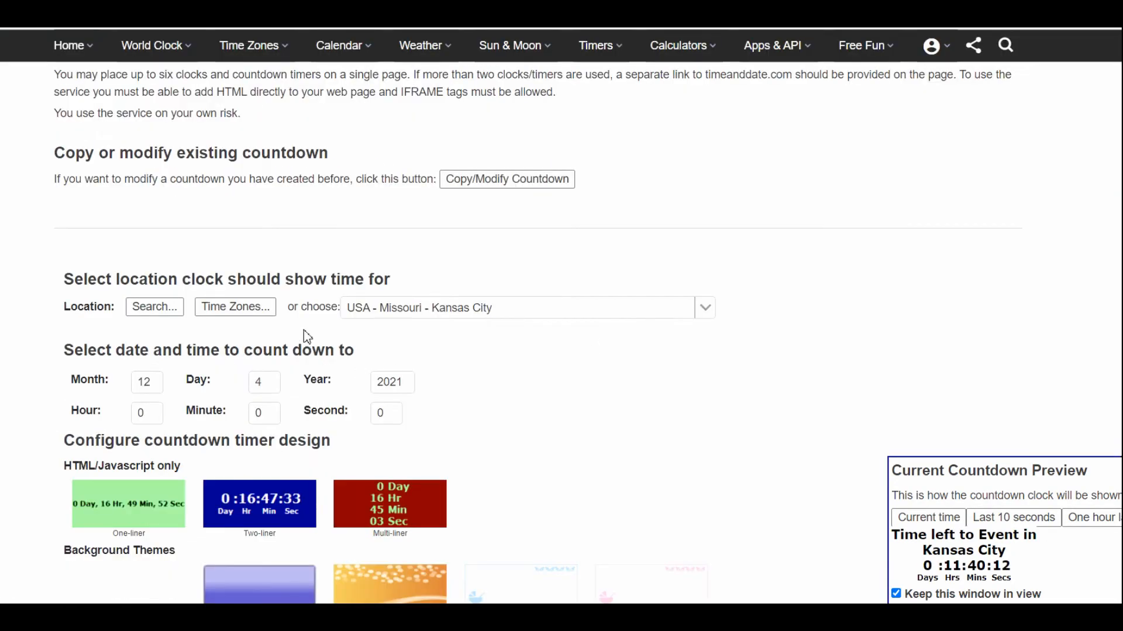
{"action": "scroll", "coordinate": [305, 333], "scroll_direction": "down", "scroll_amount": 1}
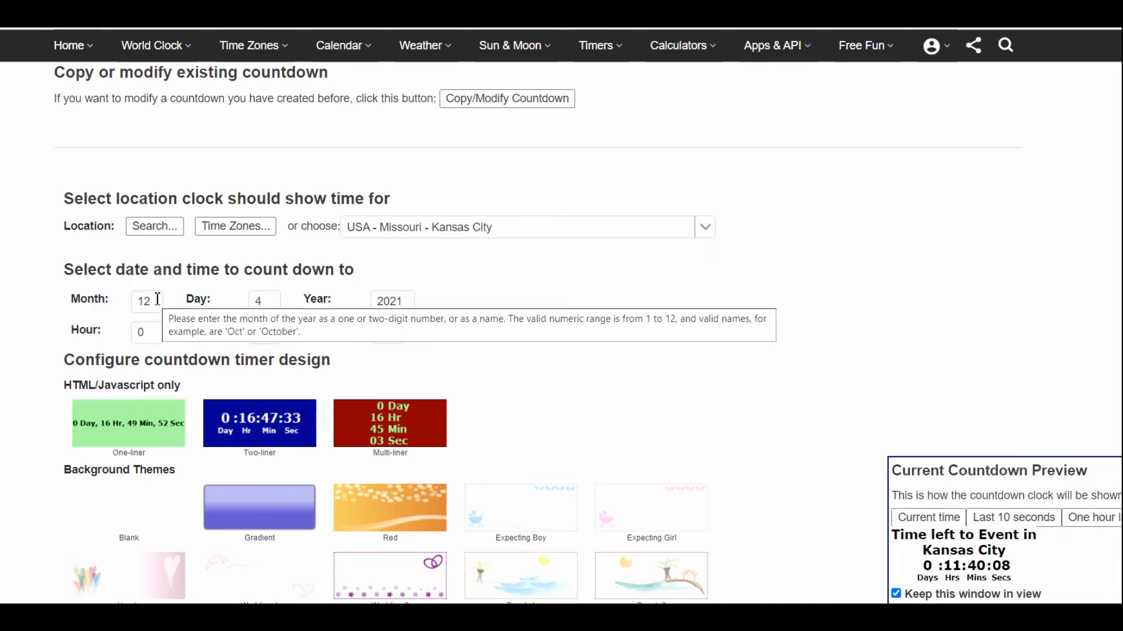
- Set the countdown's target month to 1 and its year to 2022
{"action": "left_click", "coordinate": [156, 303]}
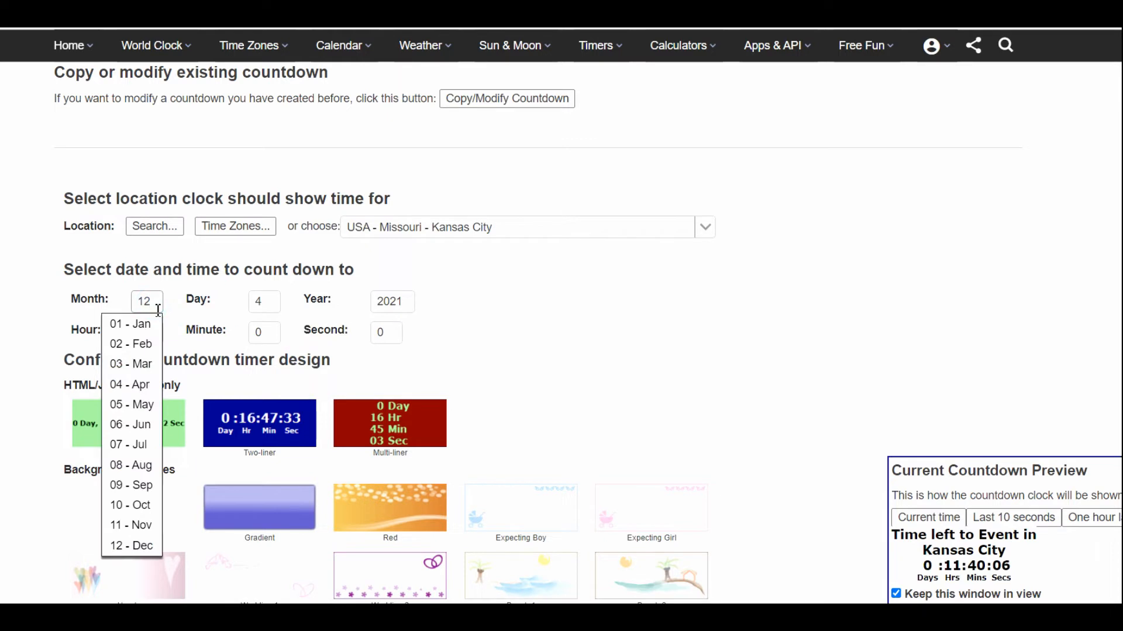
{"action": "key", "text": "BackSpace"}
{"action": "left_click", "coordinate": [401, 302]}
{"action": "left_click", "coordinate": [407, 302]}
{"action": "key", "text": "BackSpace"}
{"action": "type", "text": "2"}
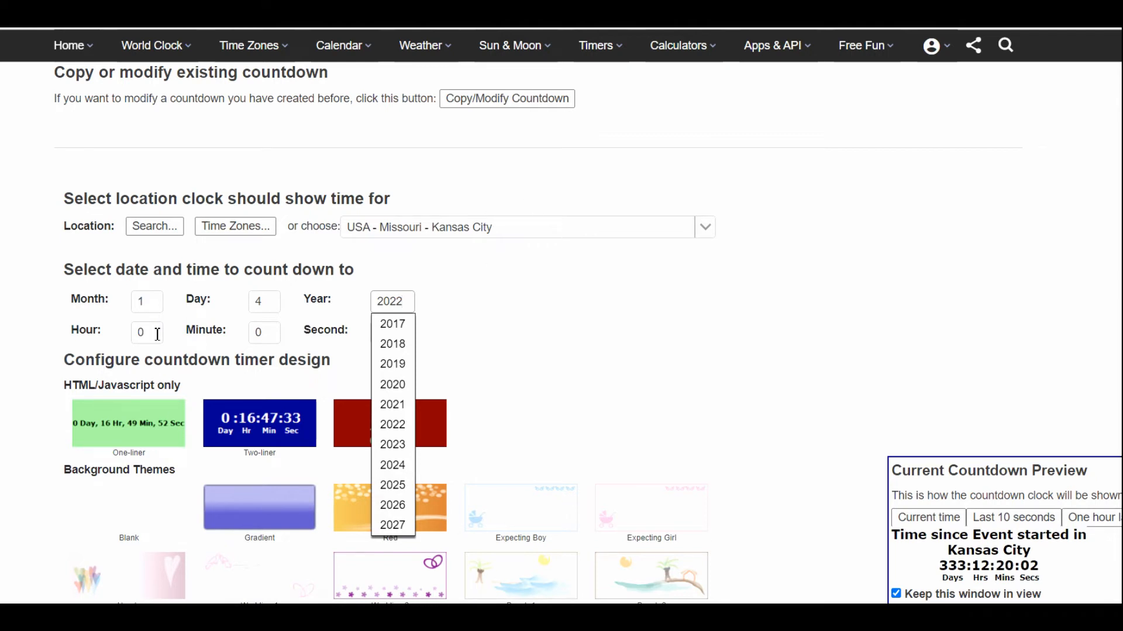
- Set the countdown's target time to hour 06 and minute 45
{"action": "left_click", "coordinate": [157, 335]}
{"action": "type", "text": "6"}
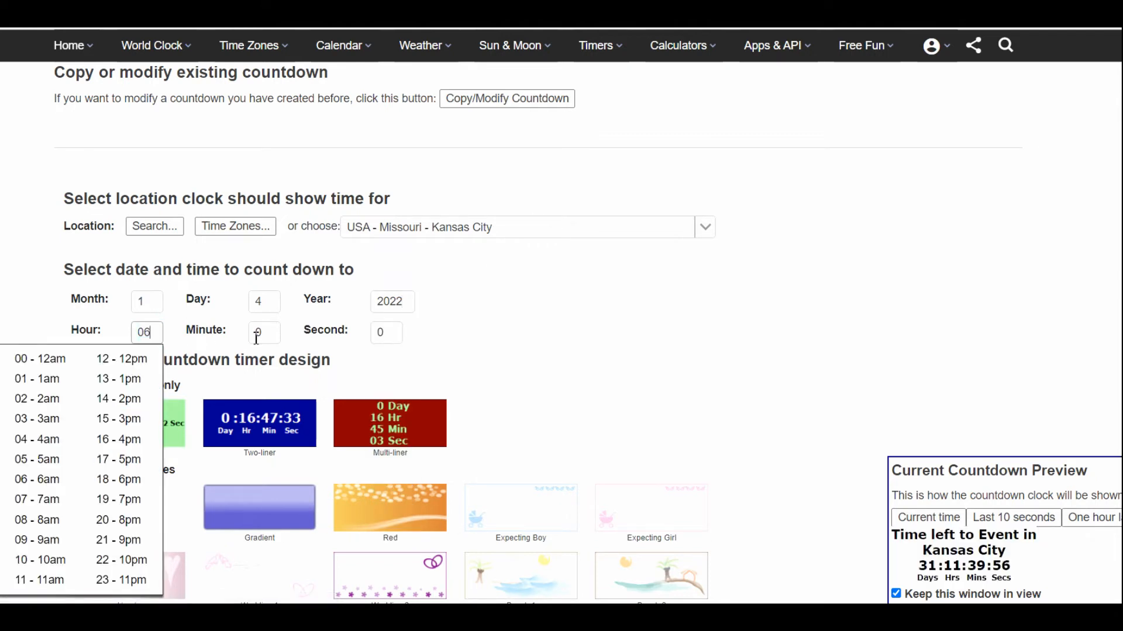
{"action": "left_click", "coordinate": [272, 335]}
{"action": "type", "text": "4"}
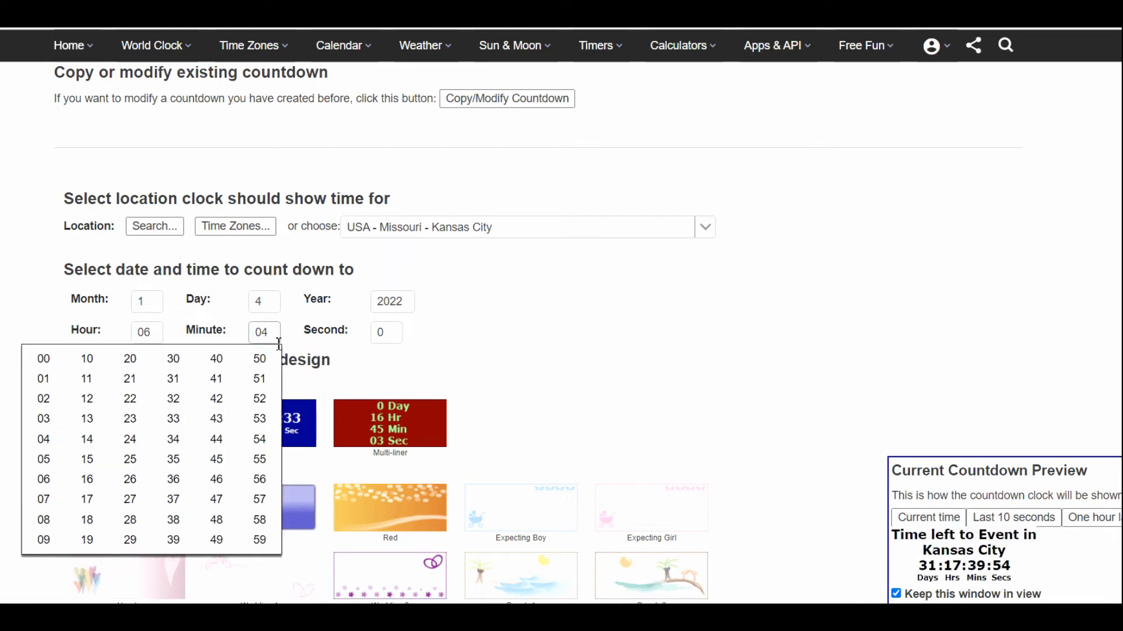
{"action": "left_click", "coordinate": [218, 459]}
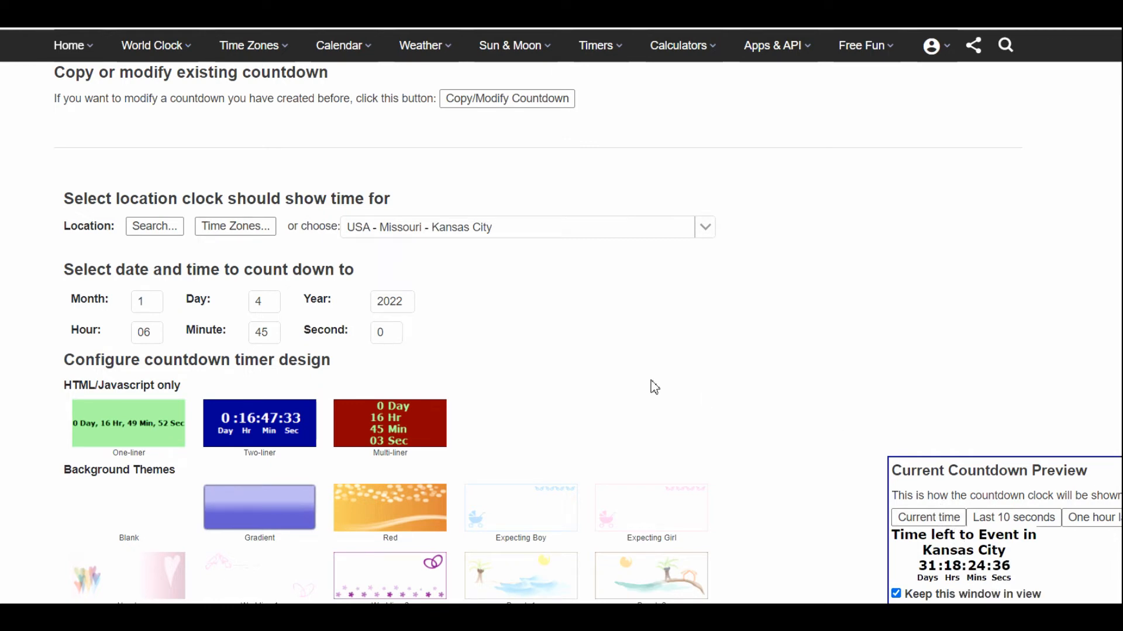
- Try the Gradient, Wedding 1, Party, Soccer, American Football, Birthday, Hearts and Red background themes on the countdown, ending on Gradient
{"action": "scroll", "coordinate": [534, 334], "scroll_direction": "down", "scroll_amount": 5}
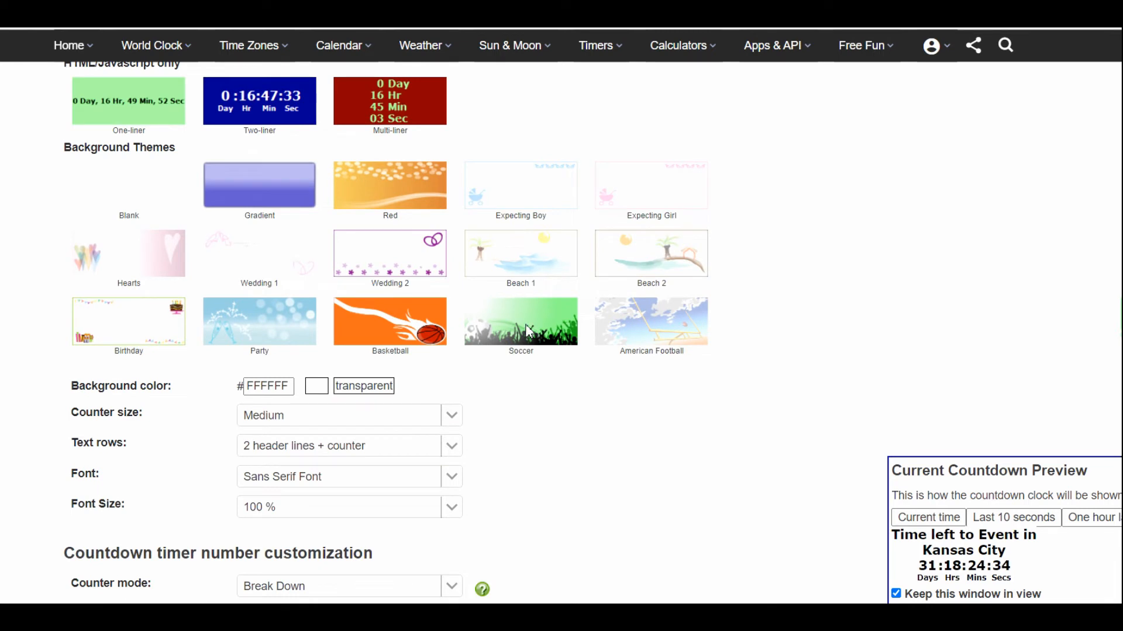
{"action": "left_click", "coordinate": [281, 199]}
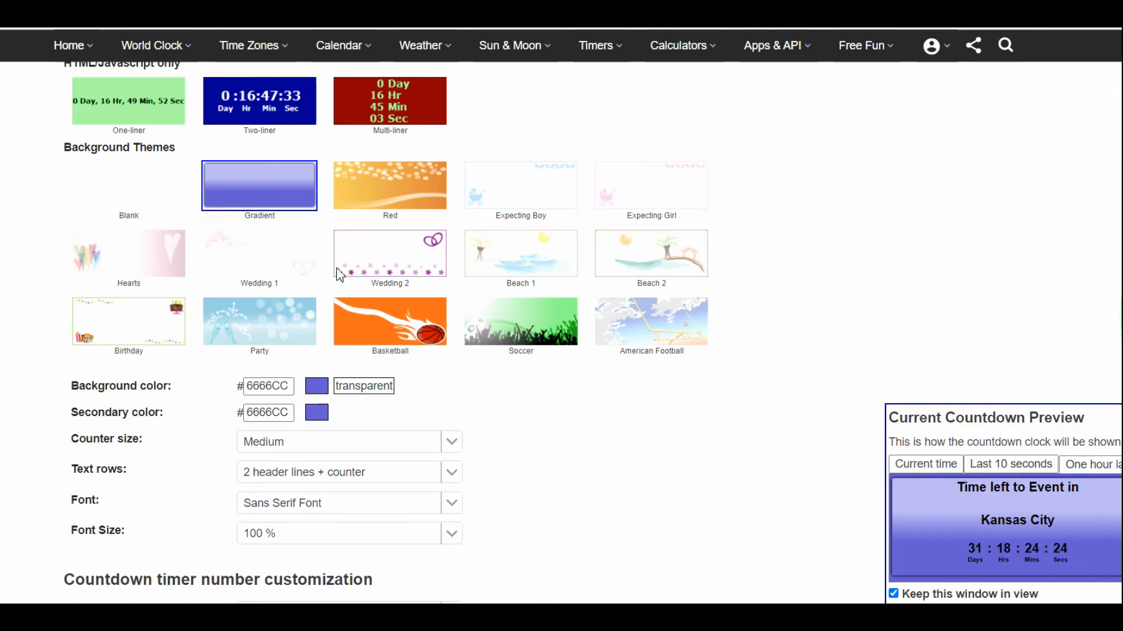
{"action": "left_click", "coordinate": [276, 262]}
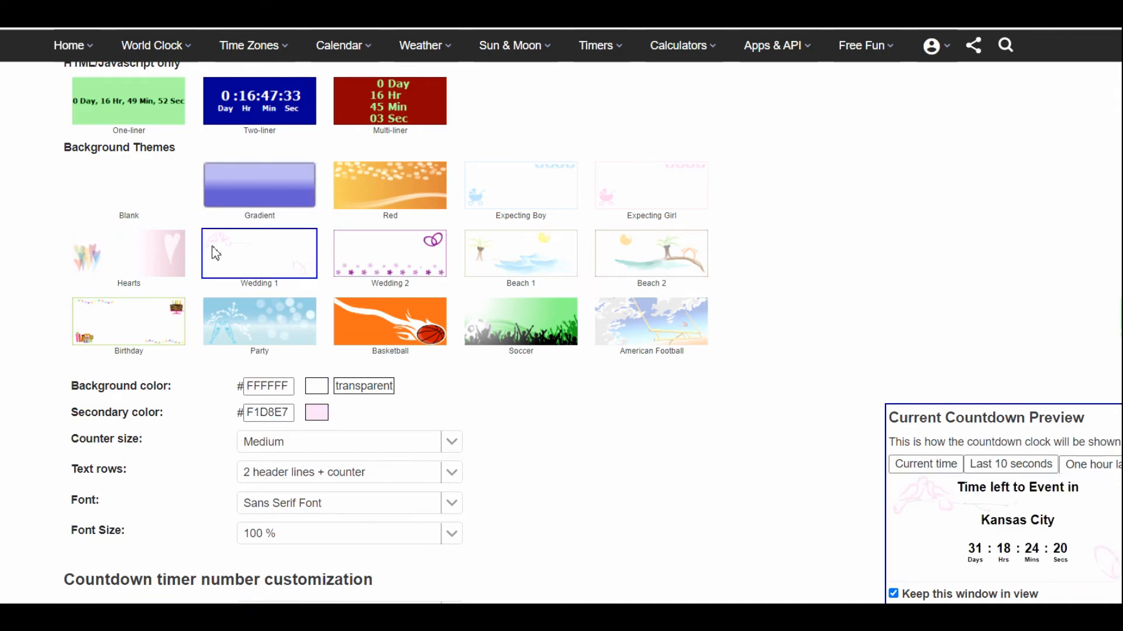
{"action": "left_click", "coordinate": [244, 325]}
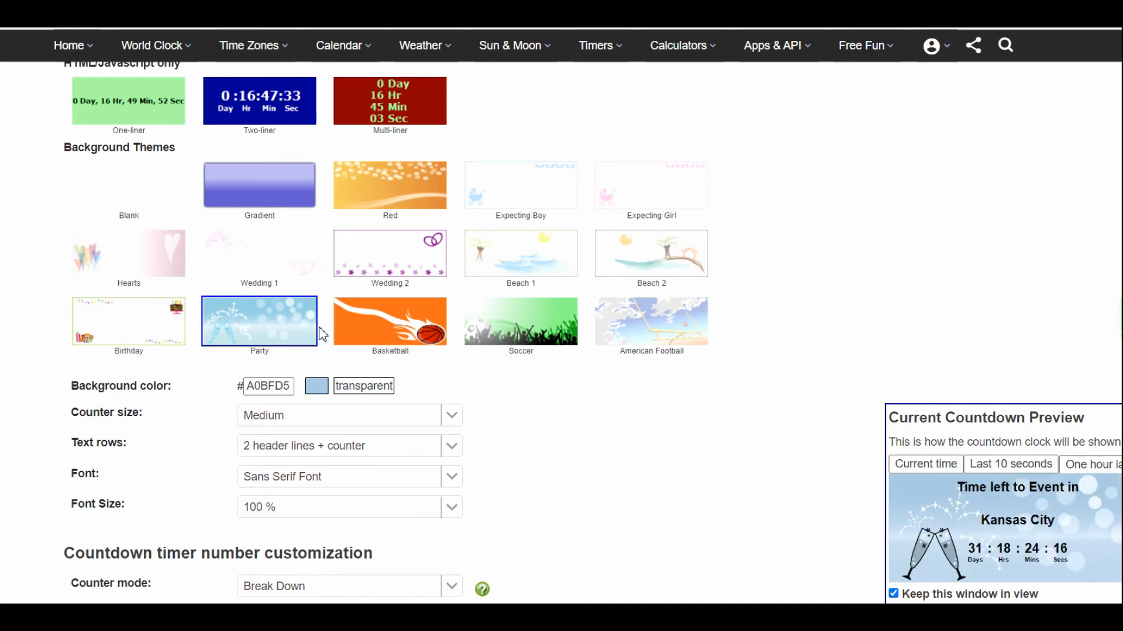
{"action": "left_click", "coordinate": [534, 338]}
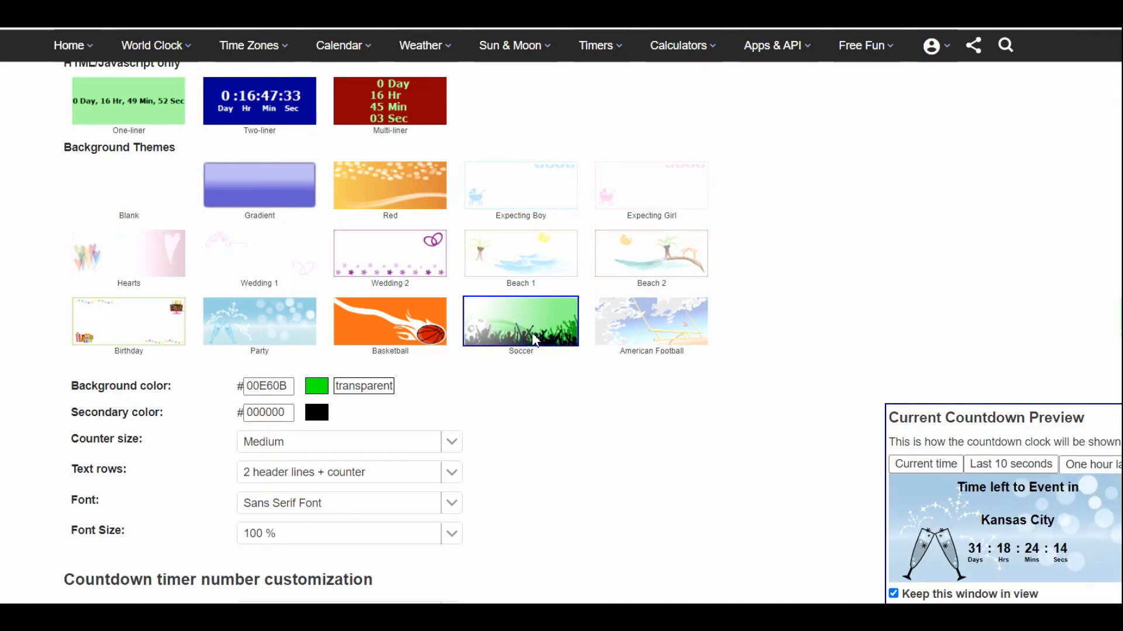
{"action": "left_click", "coordinate": [643, 333]}
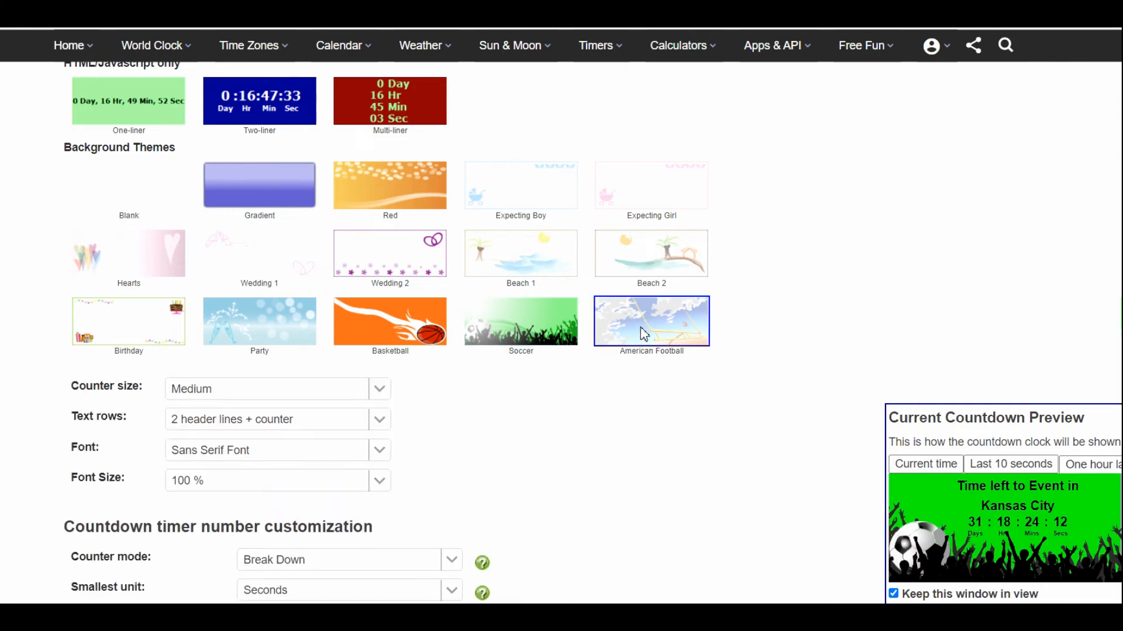
{"action": "left_click", "coordinate": [137, 326]}
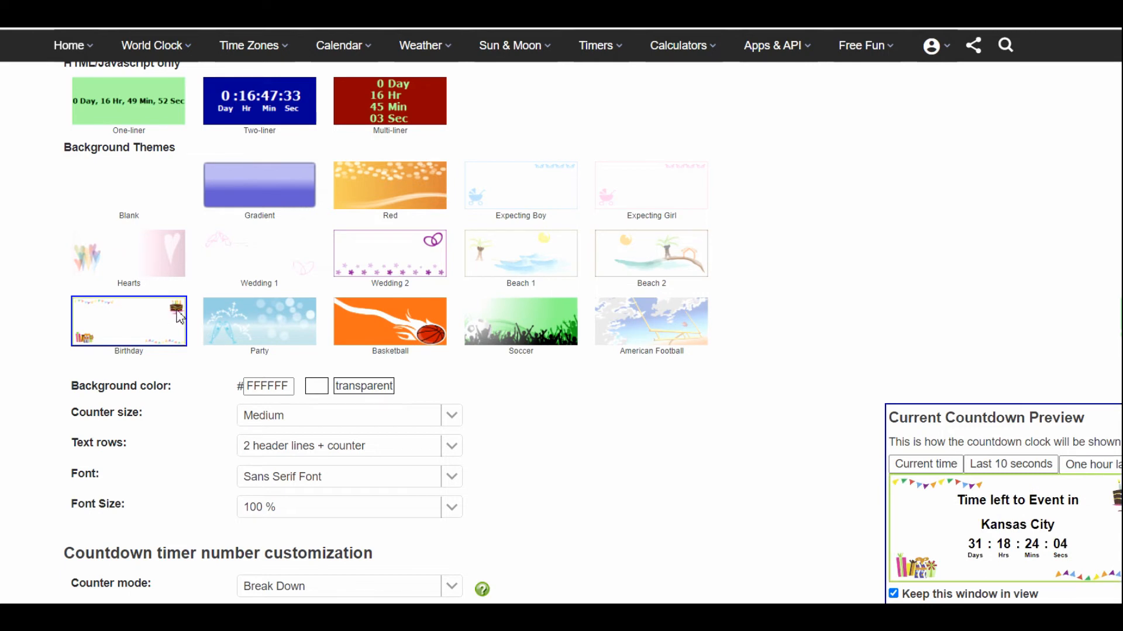
{"action": "left_click", "coordinate": [140, 257]}
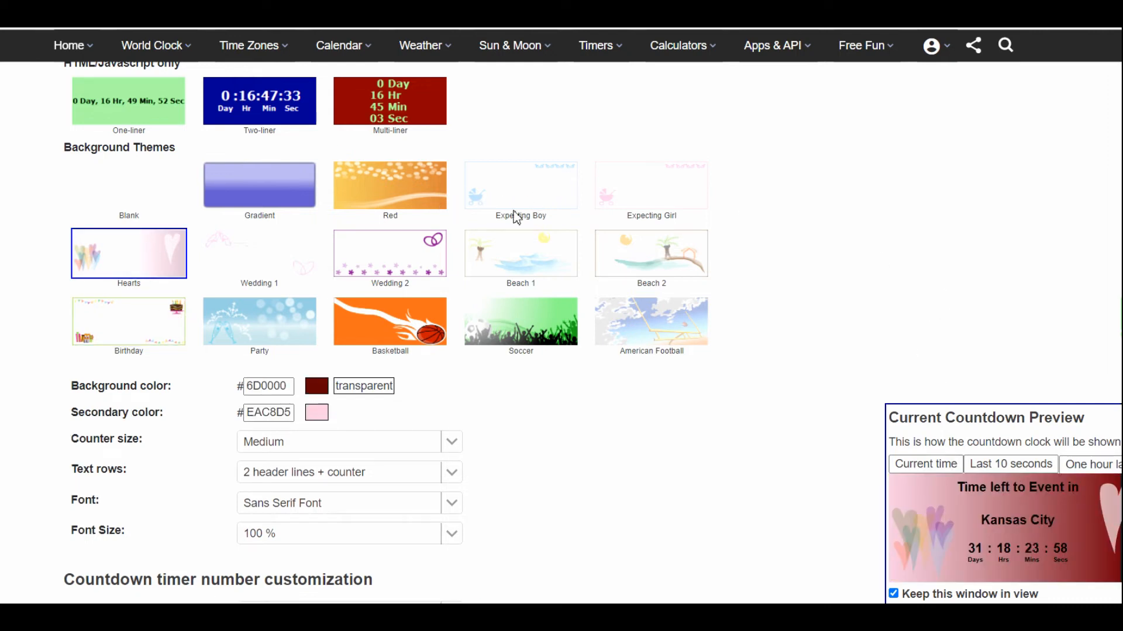
{"action": "left_click", "coordinate": [380, 187]}
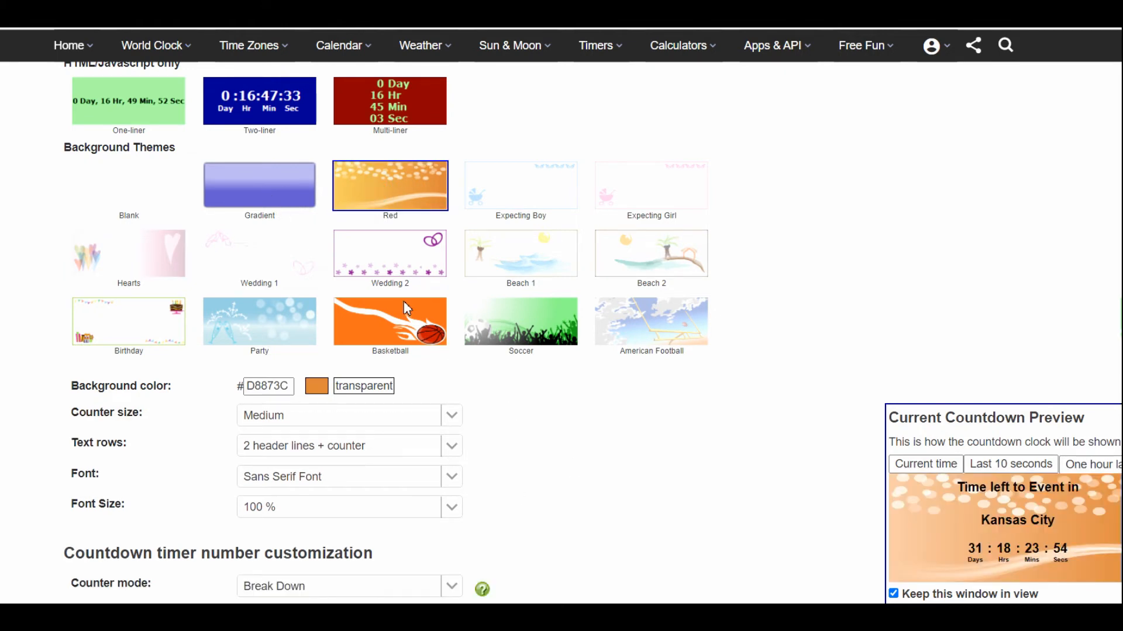
{"action": "left_click", "coordinate": [267, 193]}
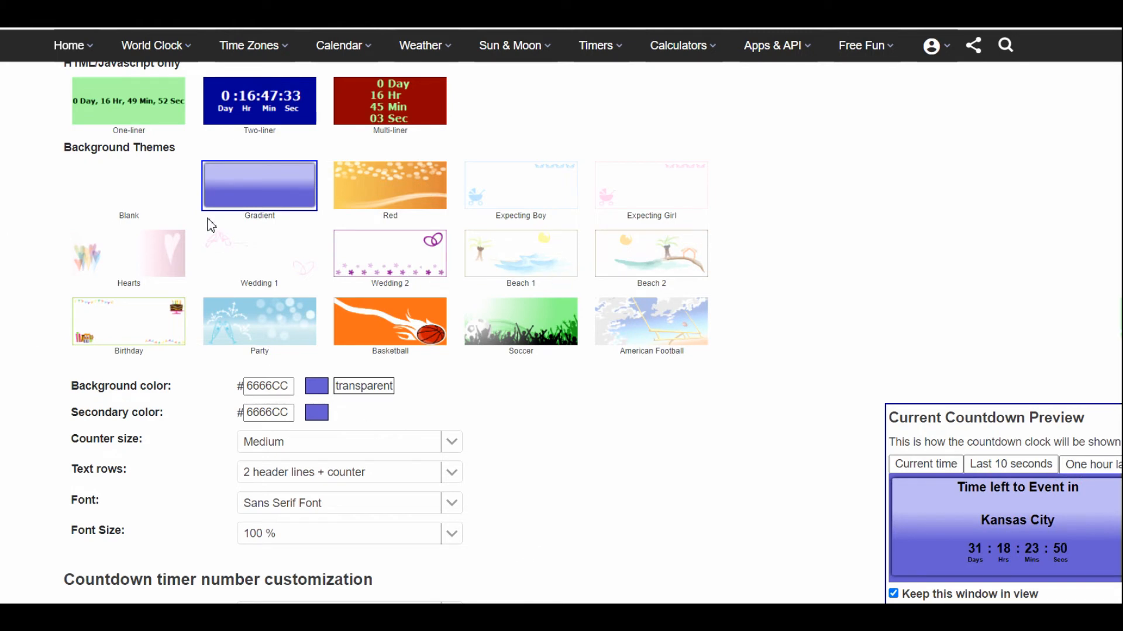
- Try the Blank theme with the blue background color 0000FF and with a transparent background
{"action": "left_click", "coordinate": [145, 205]}
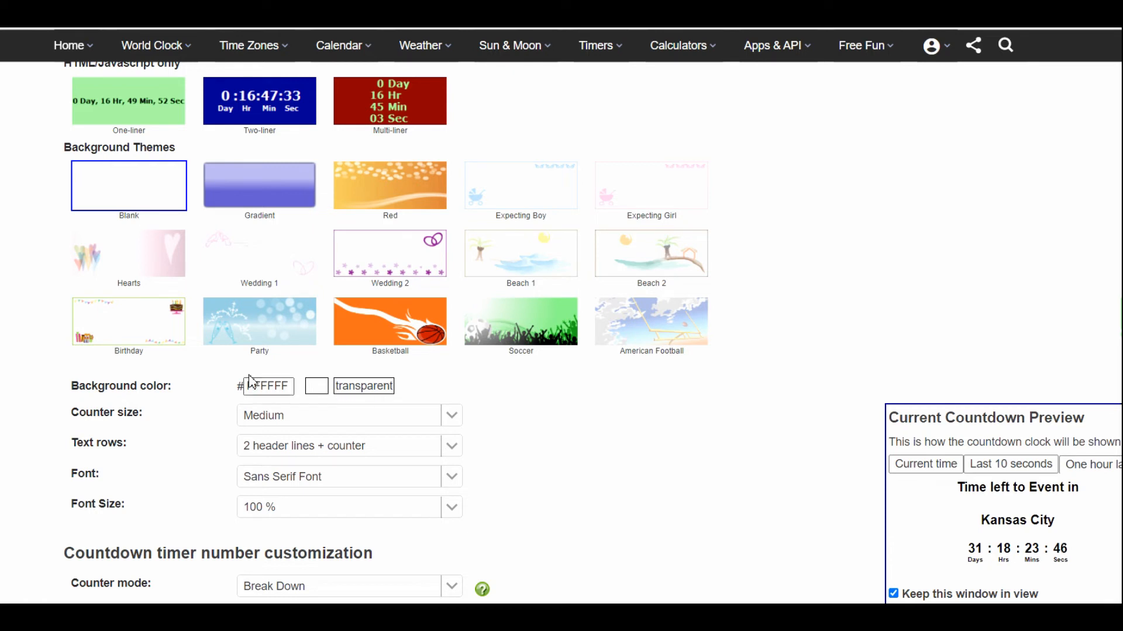
{"action": "left_click_drag", "start_coordinate": [179, 390], "coordinate": [68, 396]}
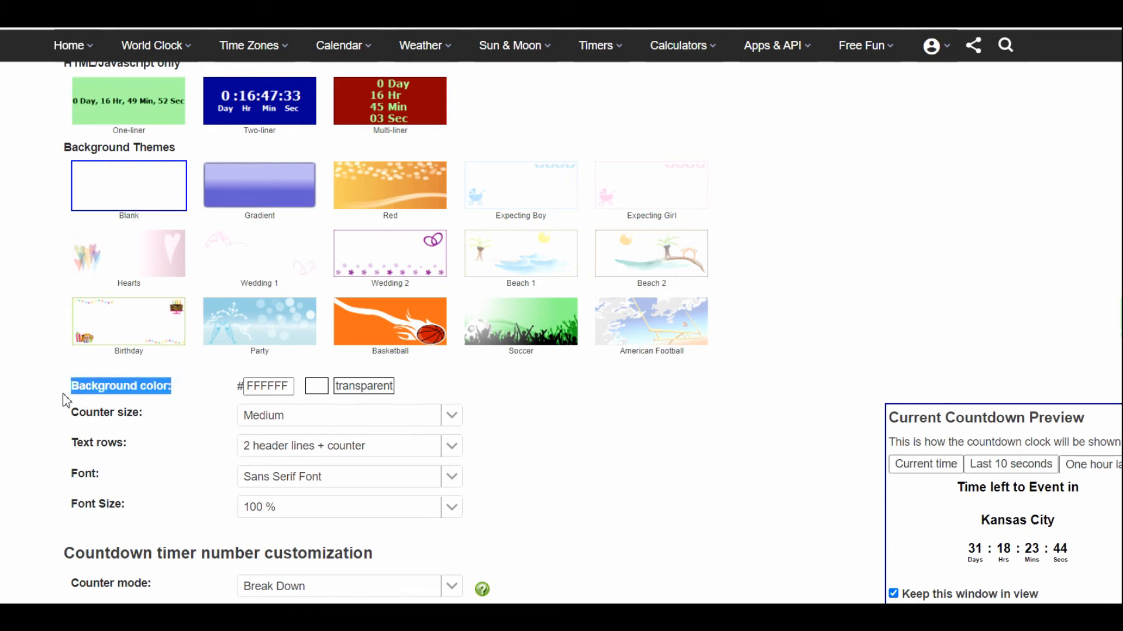
{"action": "left_click", "coordinate": [316, 388]}
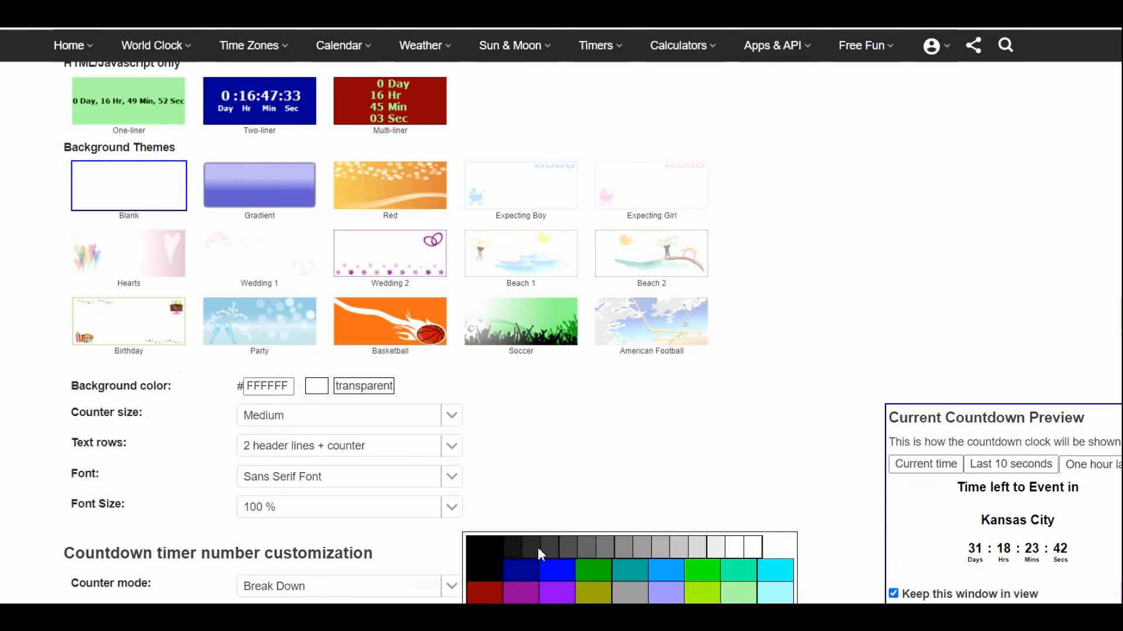
{"action": "left_click", "coordinate": [554, 568]}
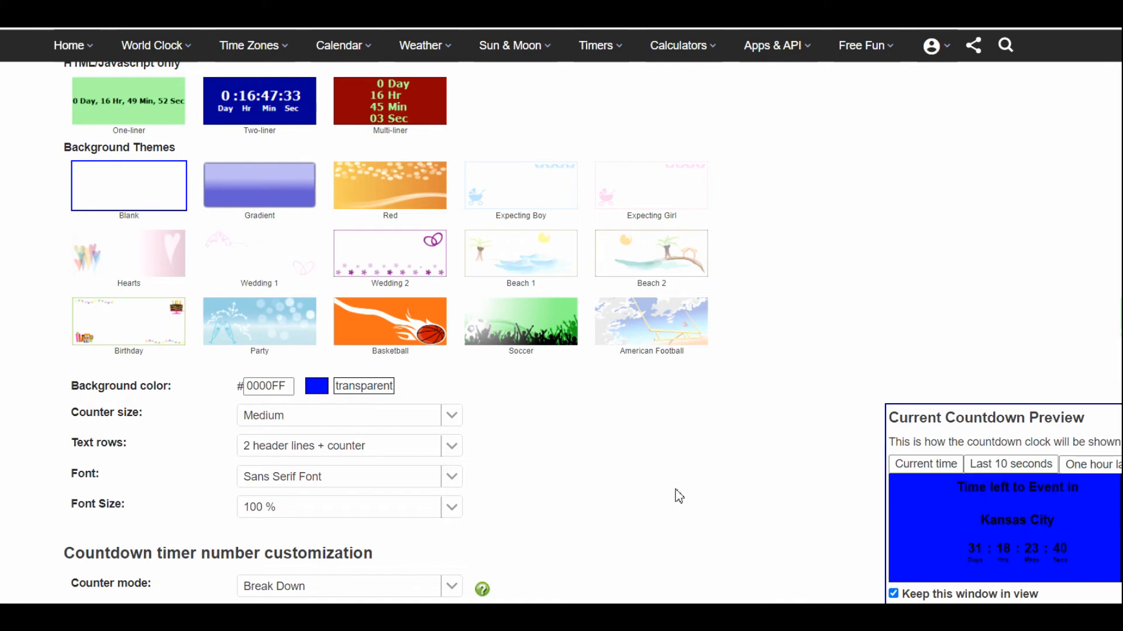
{"action": "left_click", "coordinate": [374, 385]}
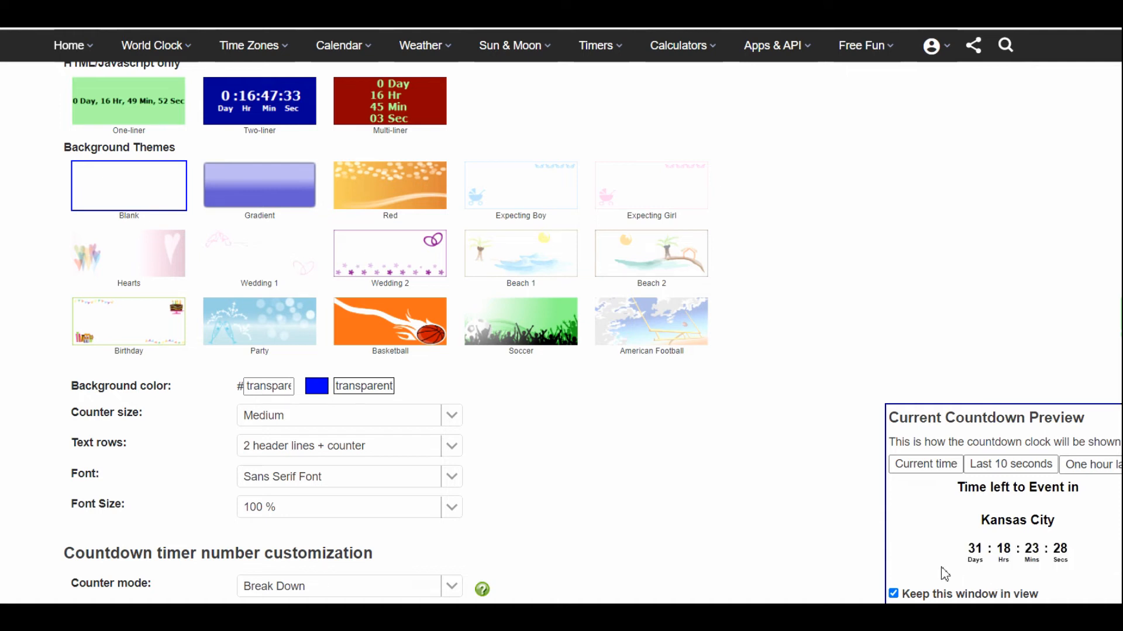
- Apply the Gradient theme with background color 66FF99 and secondary color 99FF99
{"action": "scroll", "coordinate": [819, 508], "scroll_direction": "down", "scroll_amount": 1}
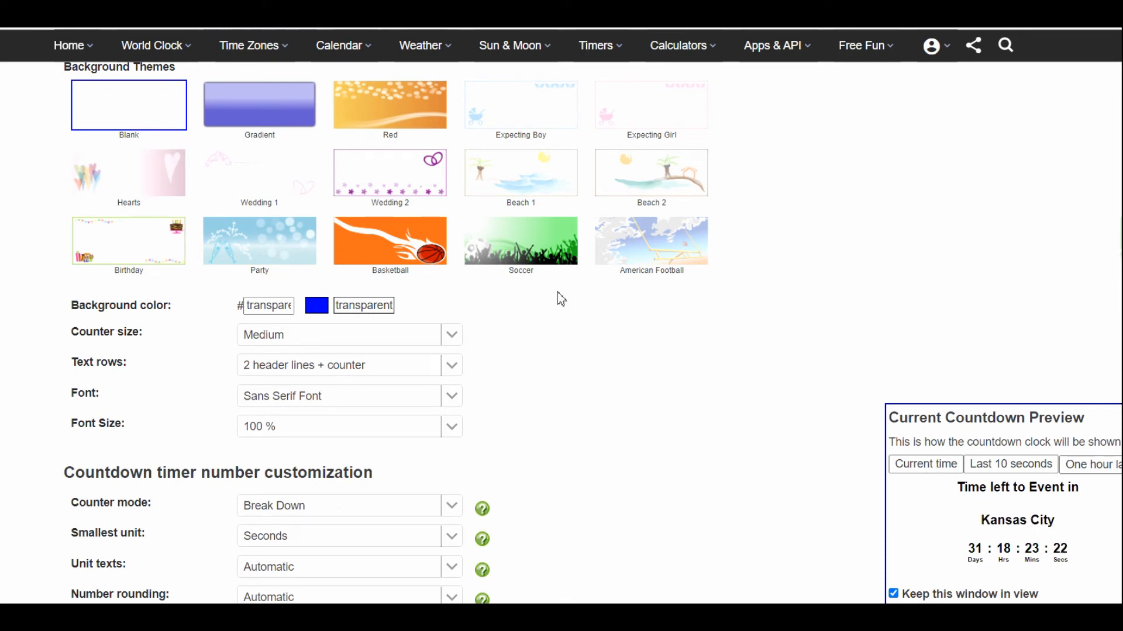
{"action": "left_click", "coordinate": [264, 103]}
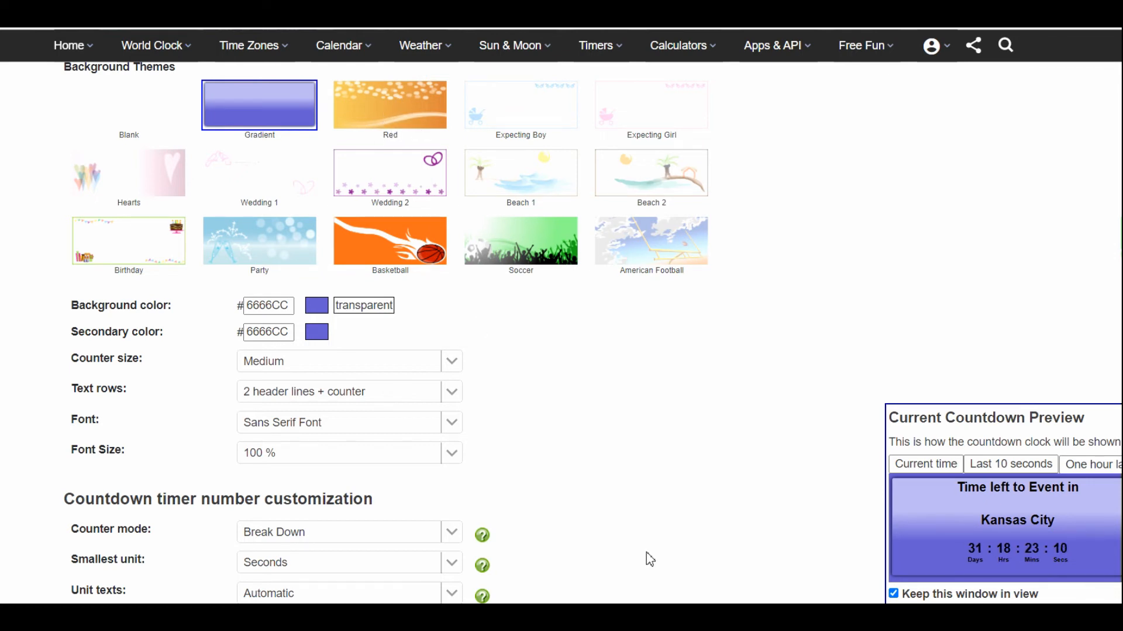
{"action": "left_click", "coordinate": [317, 306]}
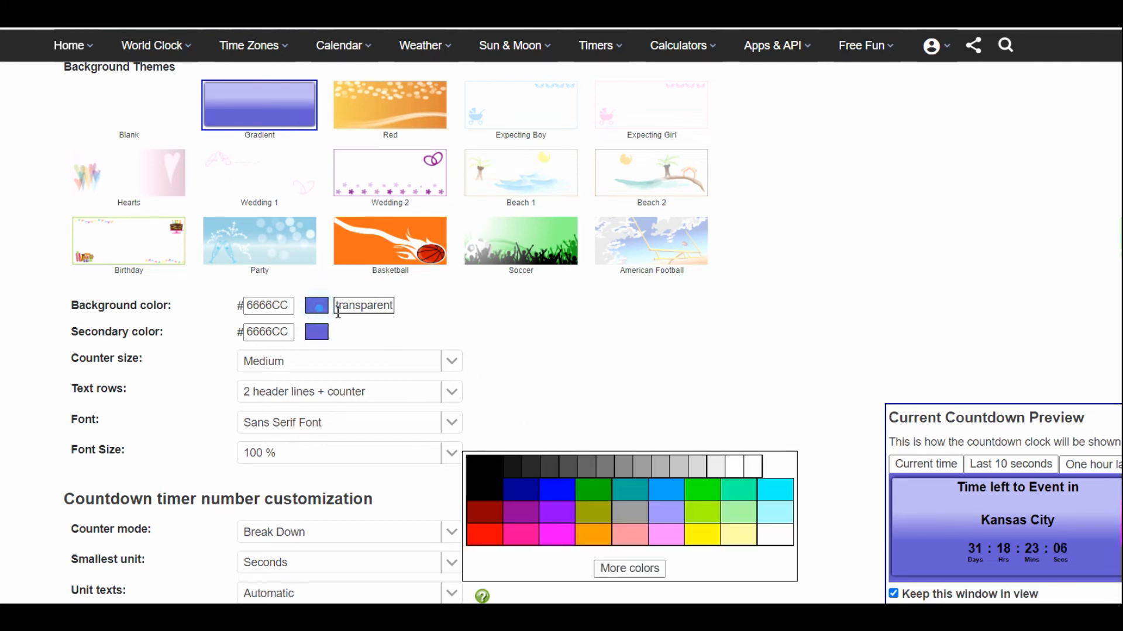
{"action": "left_click", "coordinate": [631, 569]}
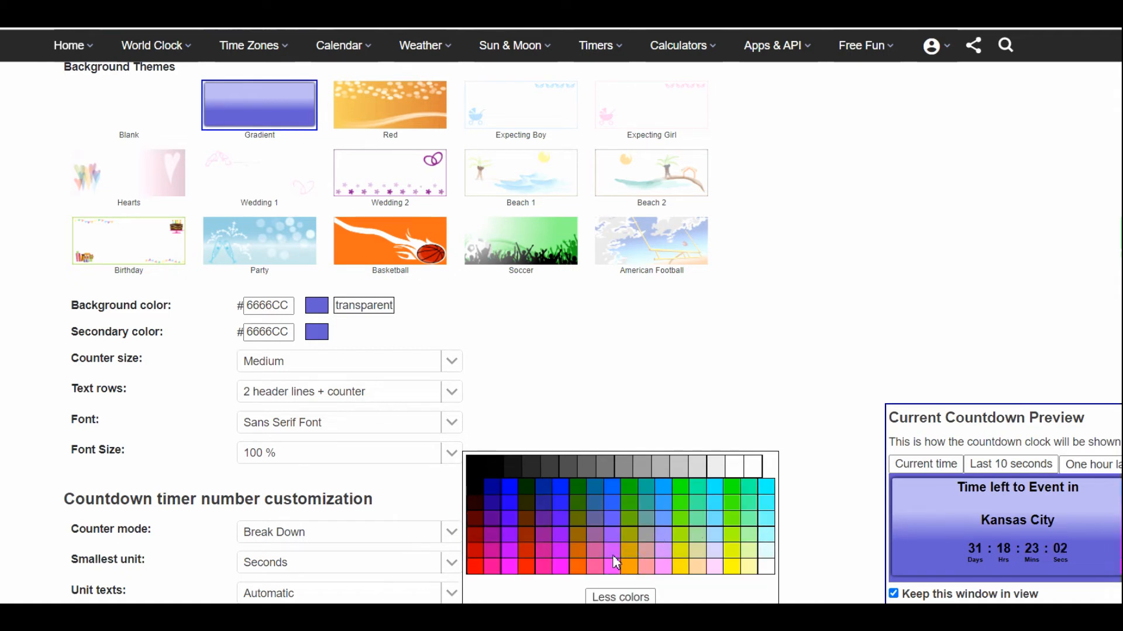
{"action": "left_click", "coordinate": [746, 519]}
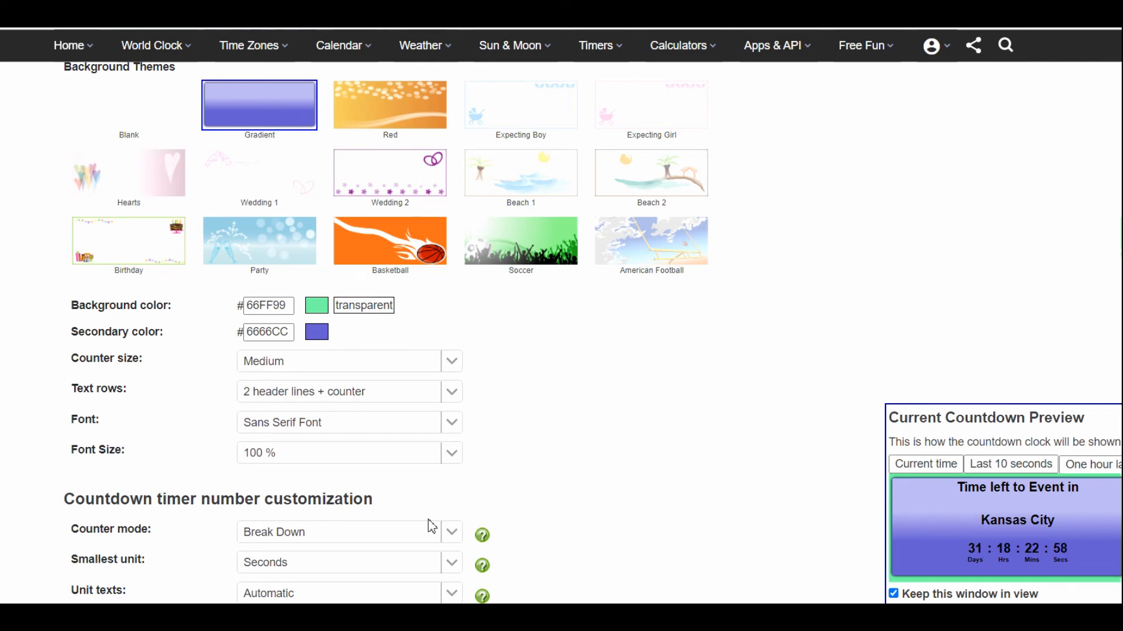
{"action": "left_click", "coordinate": [315, 333]}
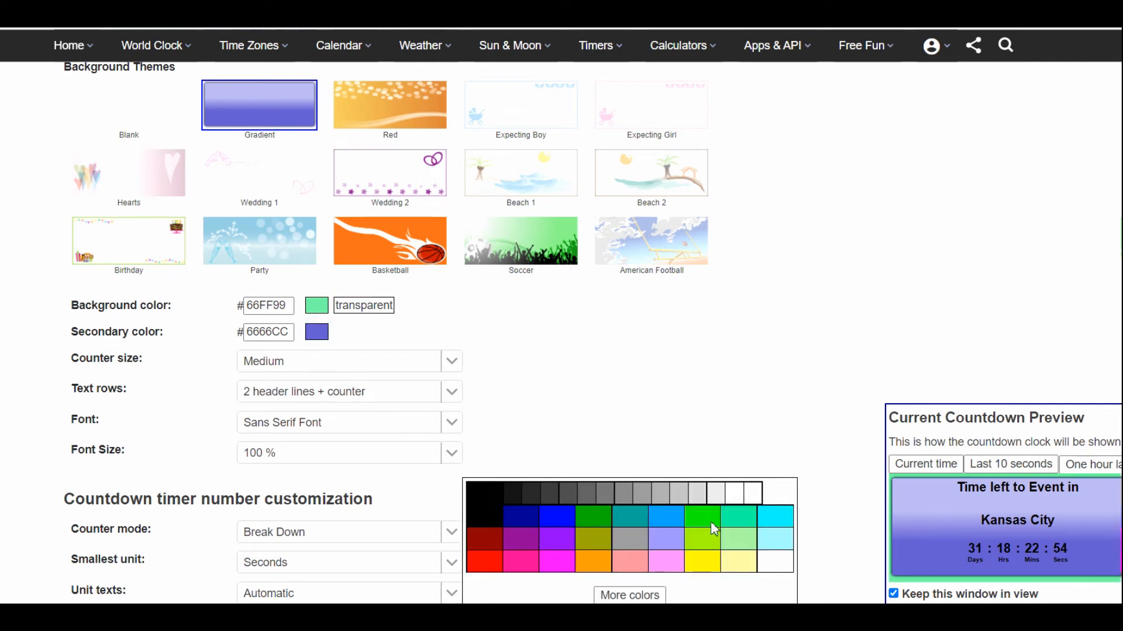
{"action": "left_click", "coordinate": [740, 535]}
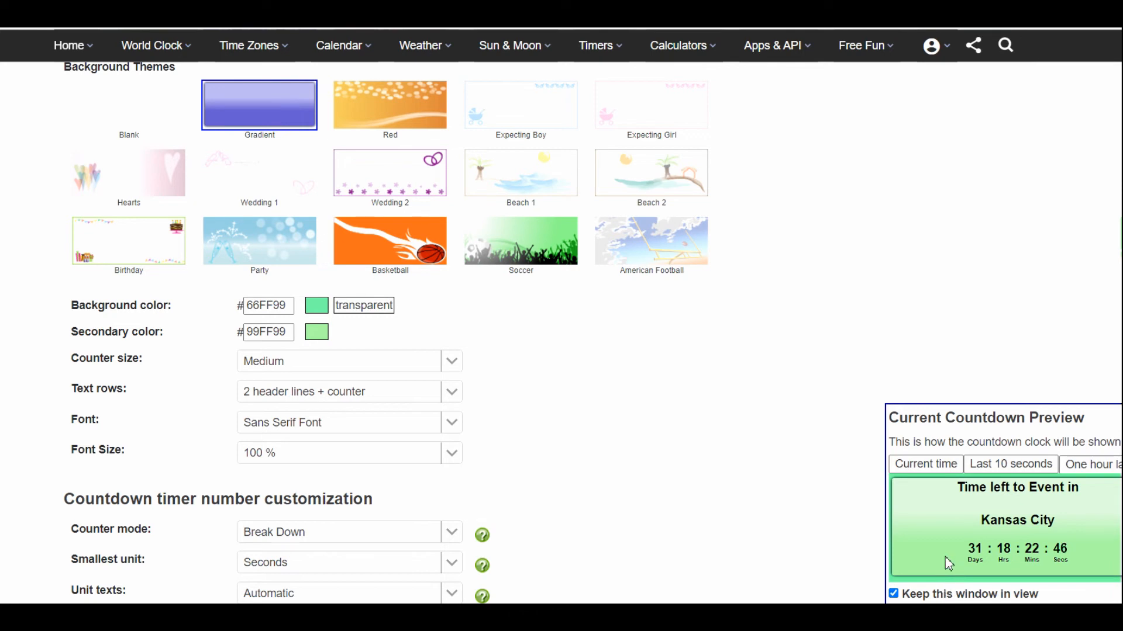
- Set the counter size to Very large
{"action": "scroll", "coordinate": [585, 403], "scroll_direction": "down", "scroll_amount": 1}
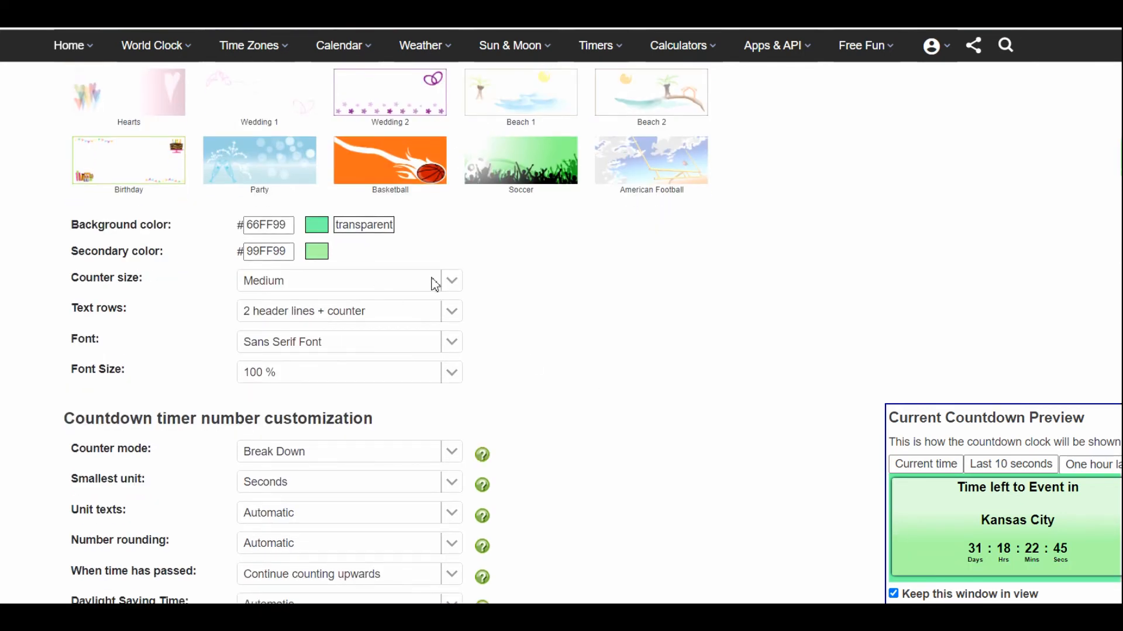
{"action": "left_click", "coordinate": [451, 282]}
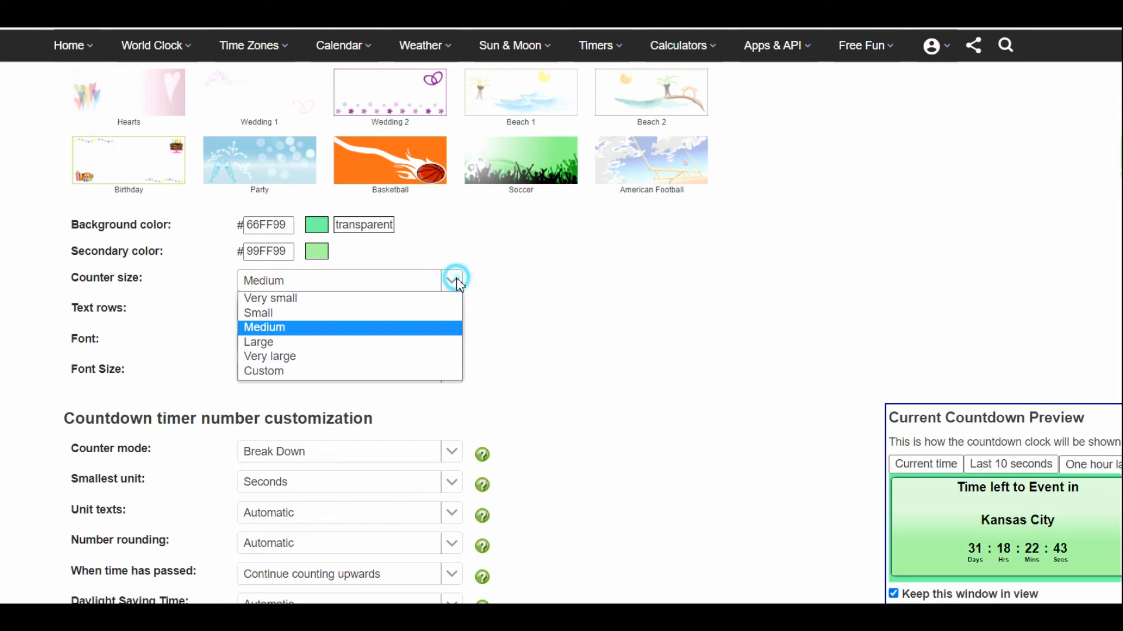
{"action": "left_click", "coordinate": [328, 357]}
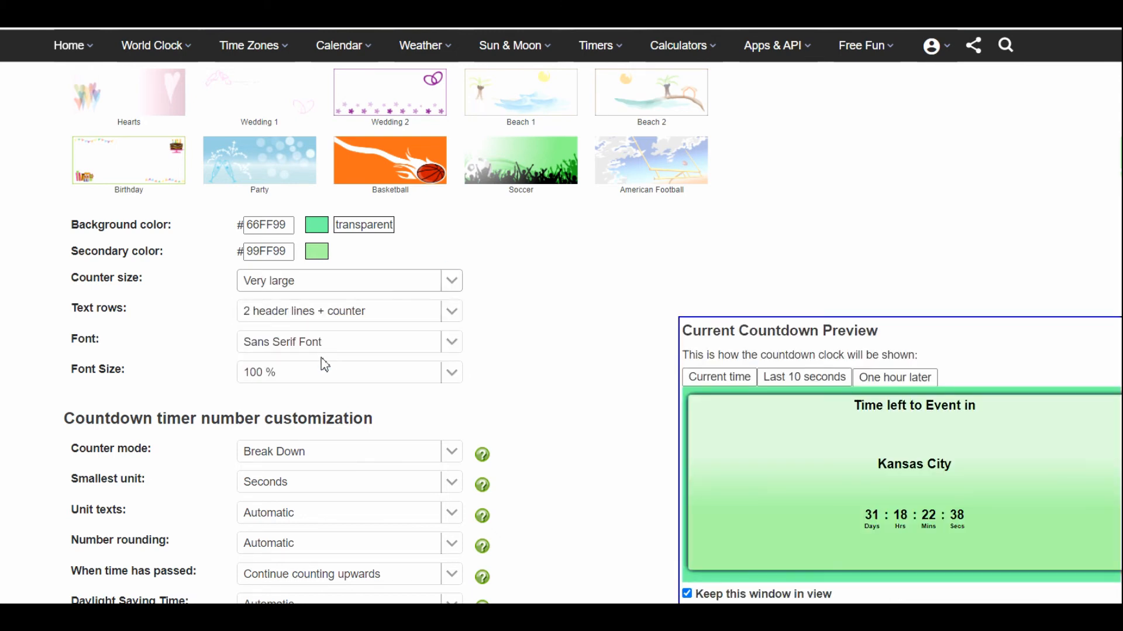
- Try the 2 header lines and Just counter text rows options, and settle on Header line + counter
{"action": "left_click", "coordinate": [359, 316]}
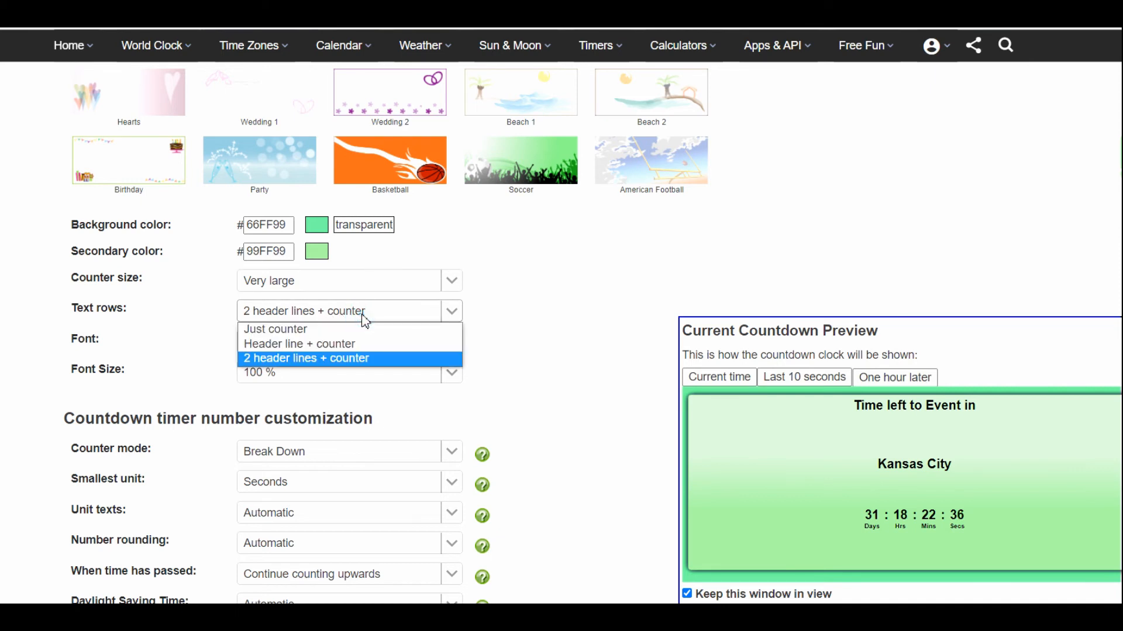
{"action": "left_click", "coordinate": [314, 358]}
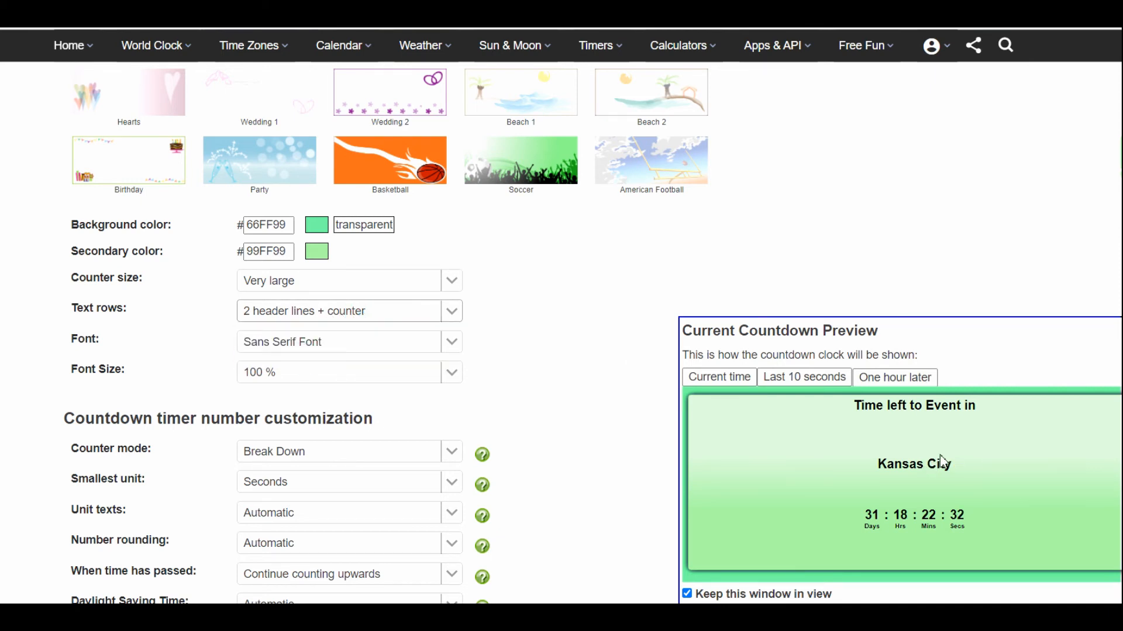
{"action": "left_click", "coordinate": [453, 315]}
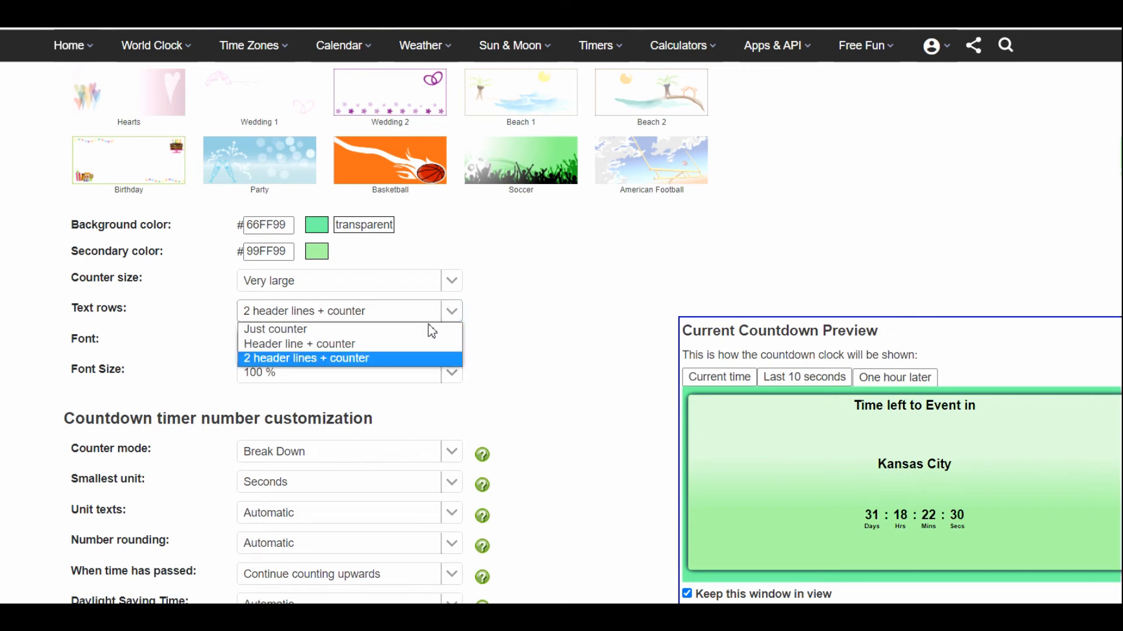
{"action": "left_click", "coordinate": [390, 348]}
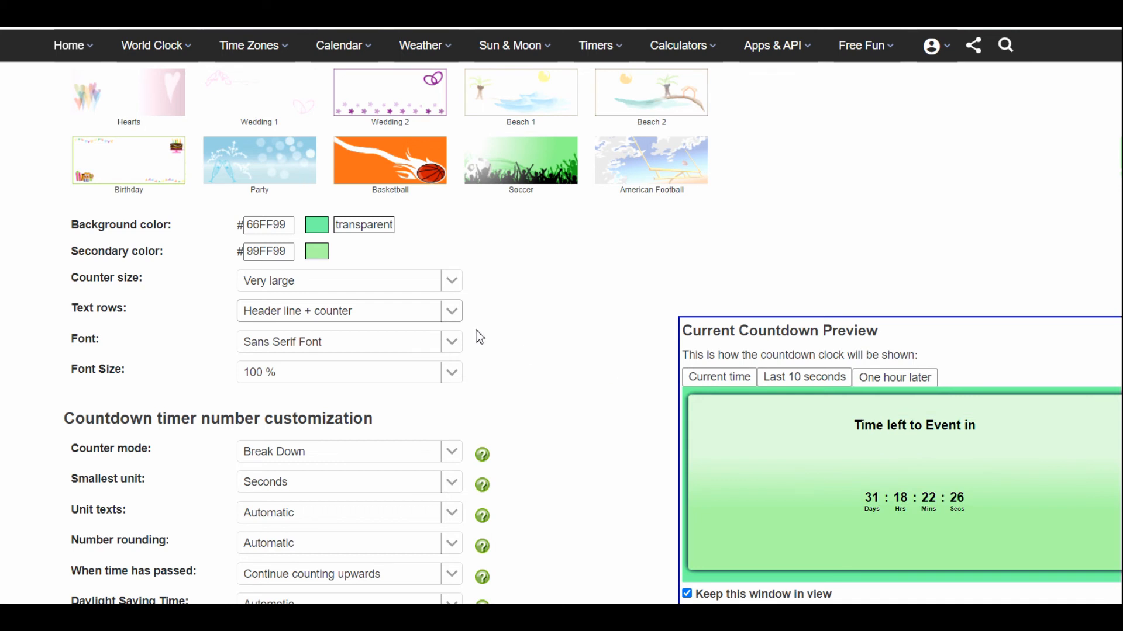
{"action": "left_click", "coordinate": [454, 315]}
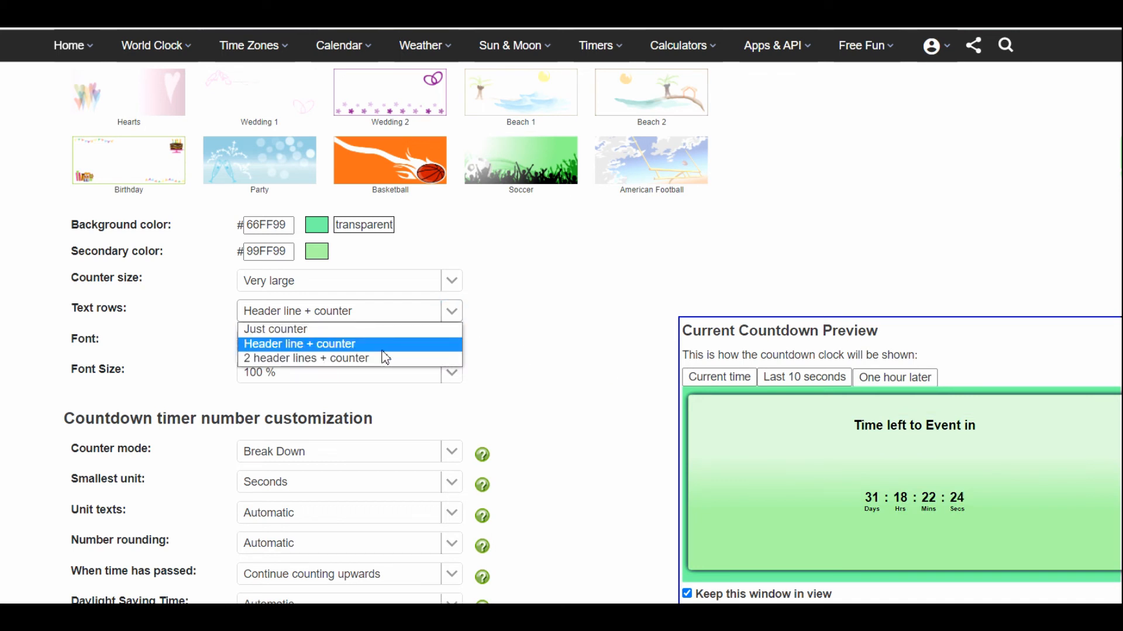
{"action": "left_click", "coordinate": [384, 331]}
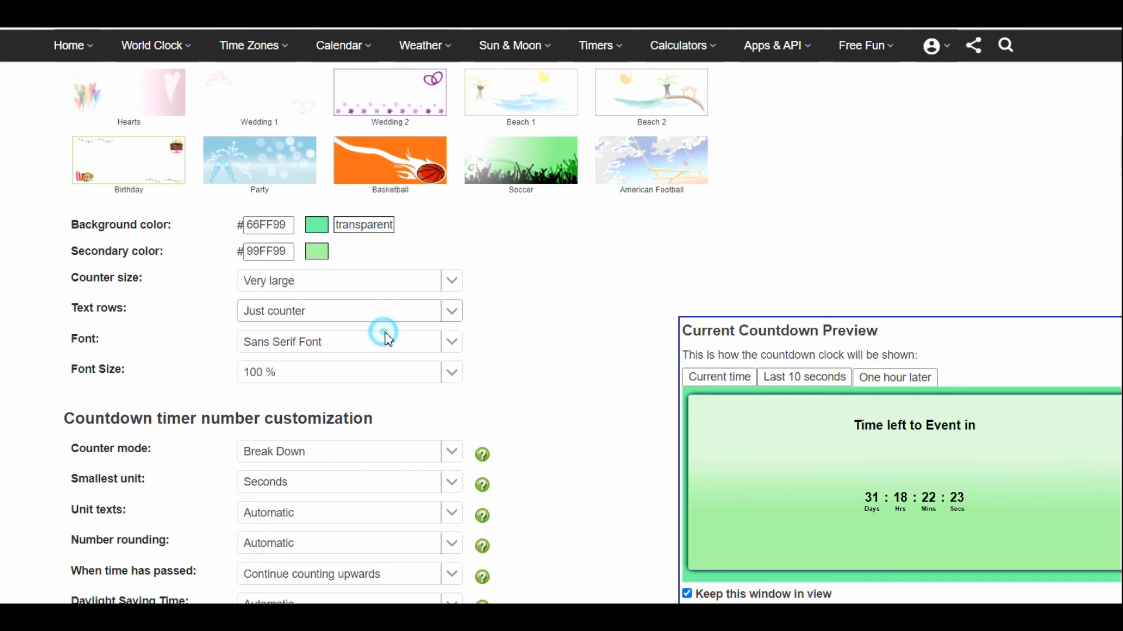
{"action": "left_click", "coordinate": [458, 316]}
{"action": "left_click", "coordinate": [411, 345]}
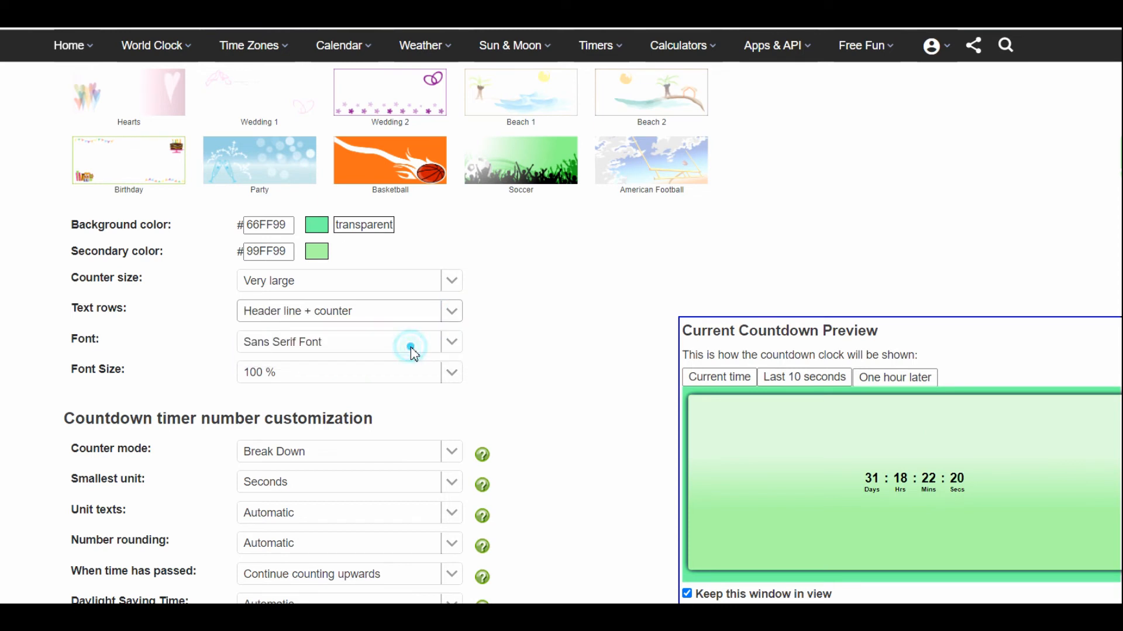
- Try Serif Font, then set the countdown text to Typewriter Font at a font size of 225 %
{"action": "left_click", "coordinate": [459, 350]}
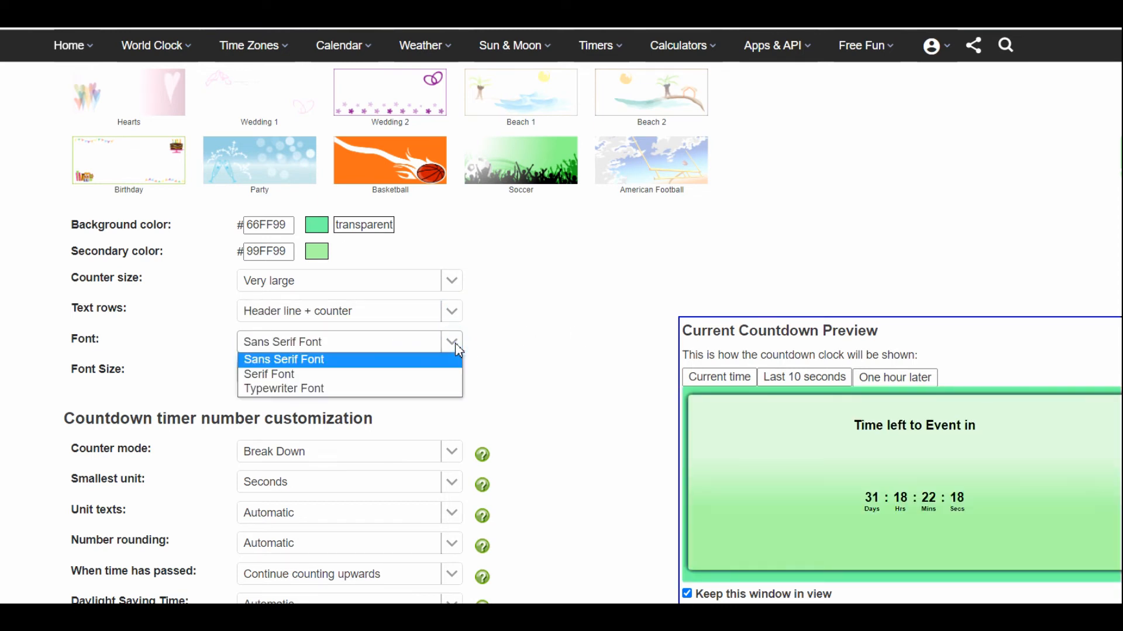
{"action": "left_click", "coordinate": [328, 377]}
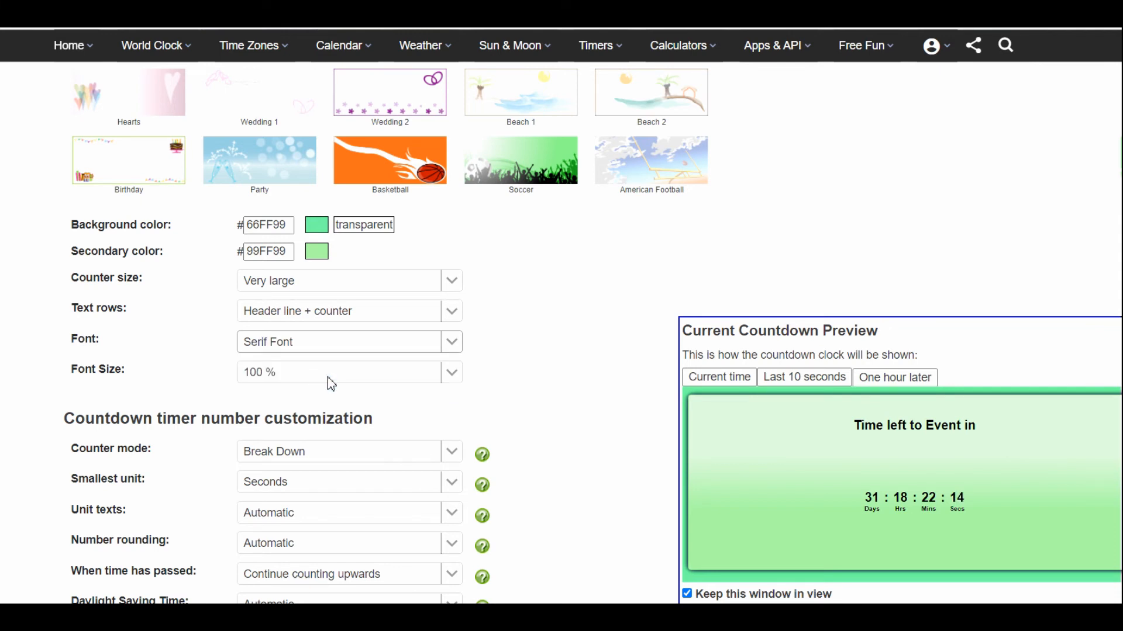
{"action": "left_click", "coordinate": [454, 352]}
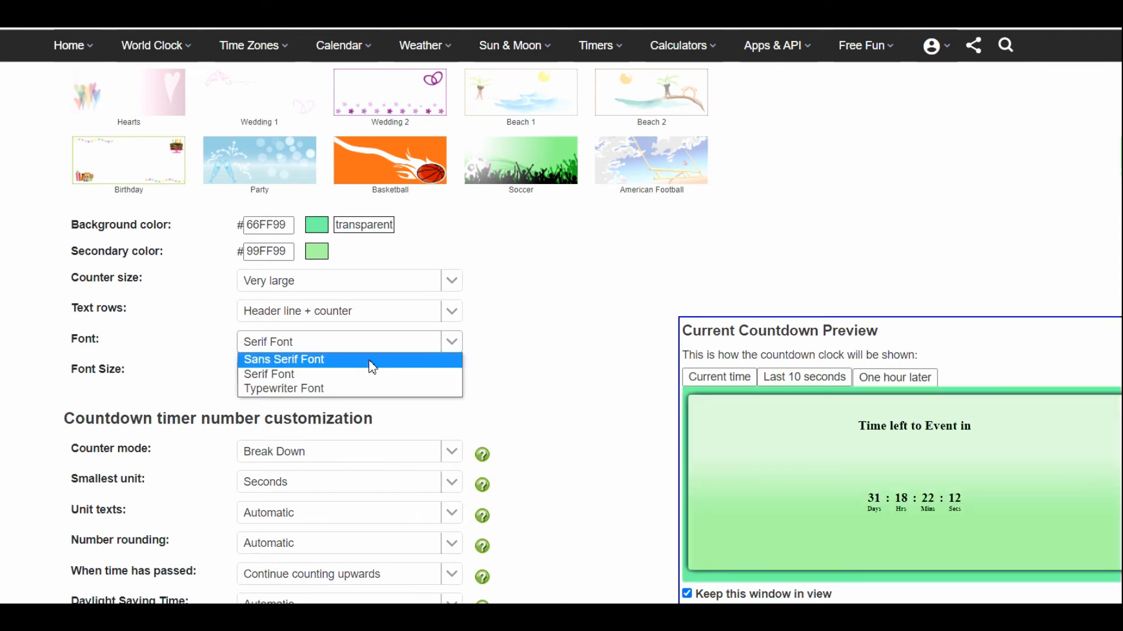
{"action": "left_click", "coordinate": [336, 391]}
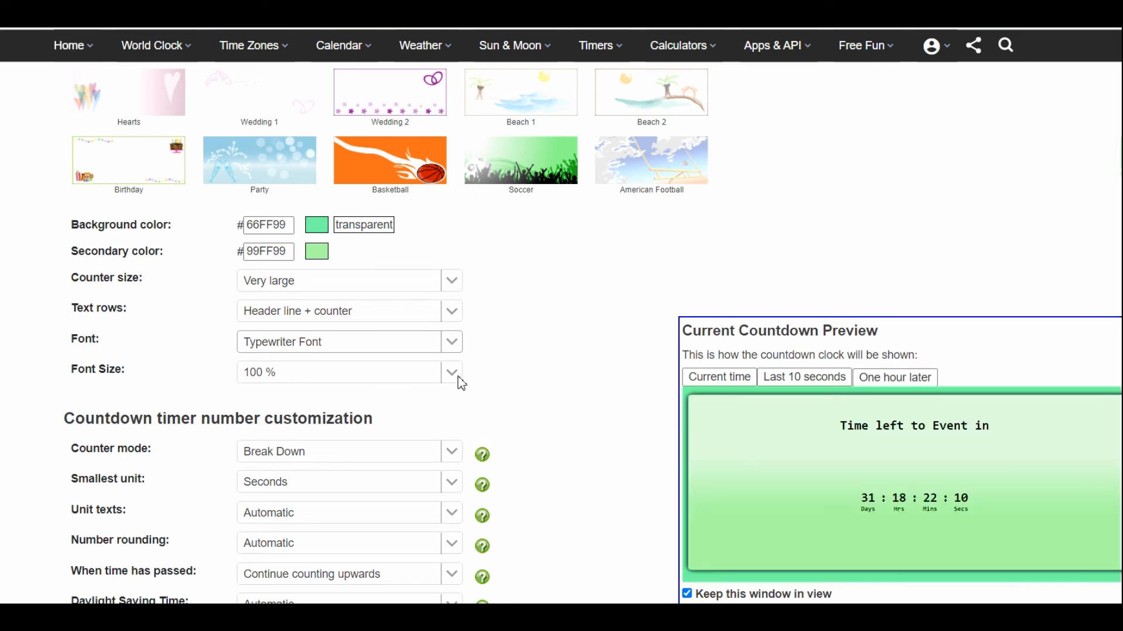
{"action": "left_click", "coordinate": [454, 373]}
{"action": "left_click", "coordinate": [310, 287]}
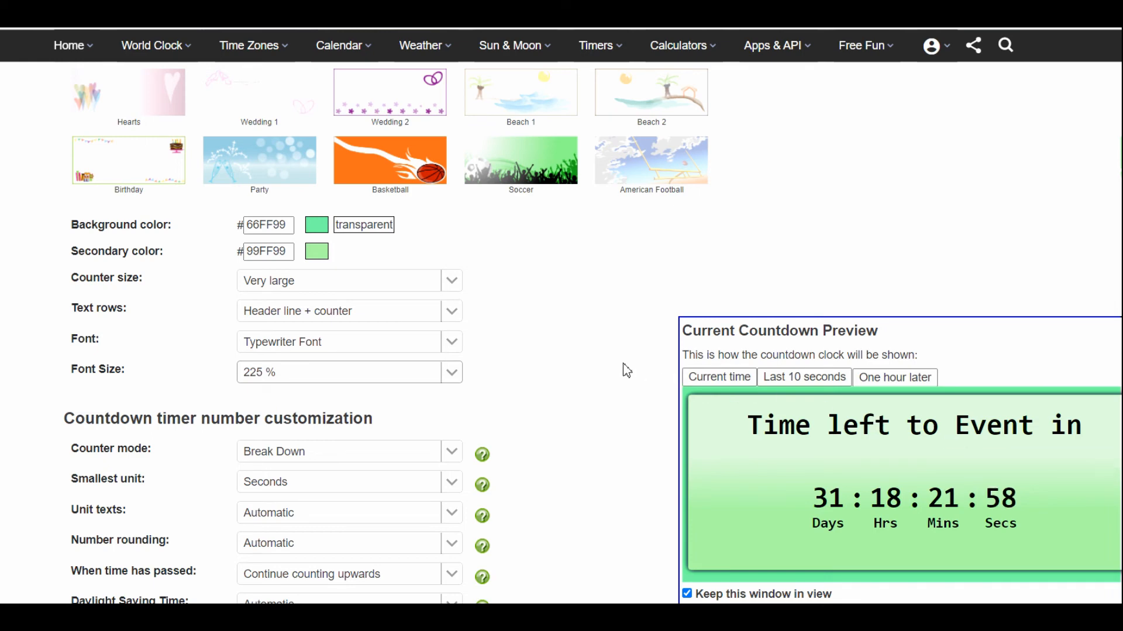
{"action": "scroll", "coordinate": [626, 370], "scroll_direction": "down", "scroll_amount": 3}
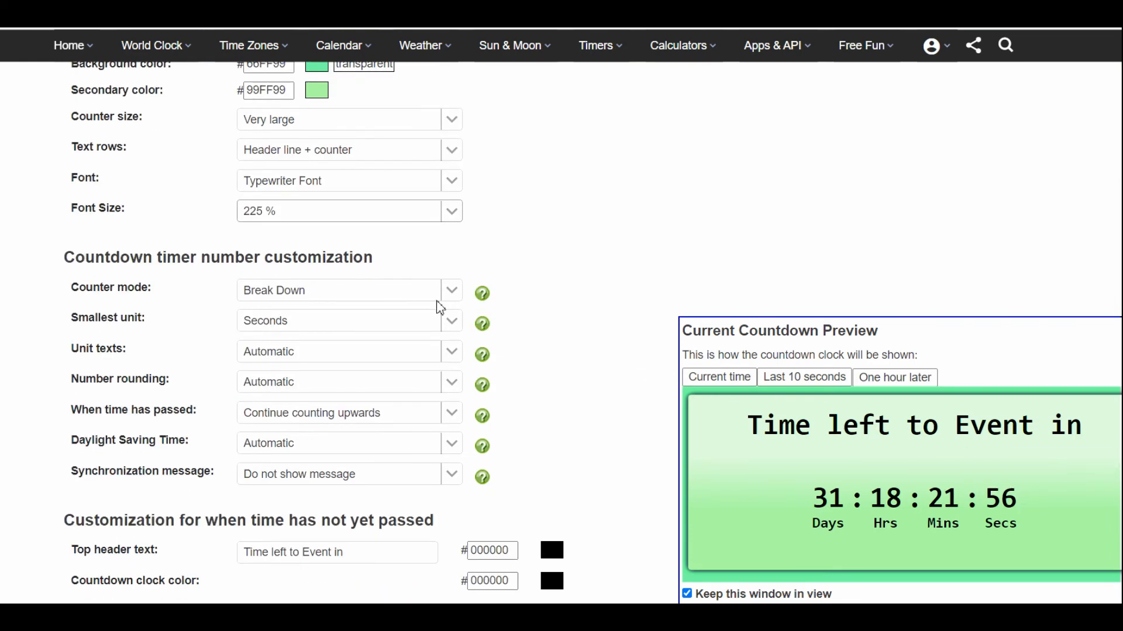
{"action": "left_click_drag", "start_coordinate": [181, 258], "coordinate": [387, 273]}
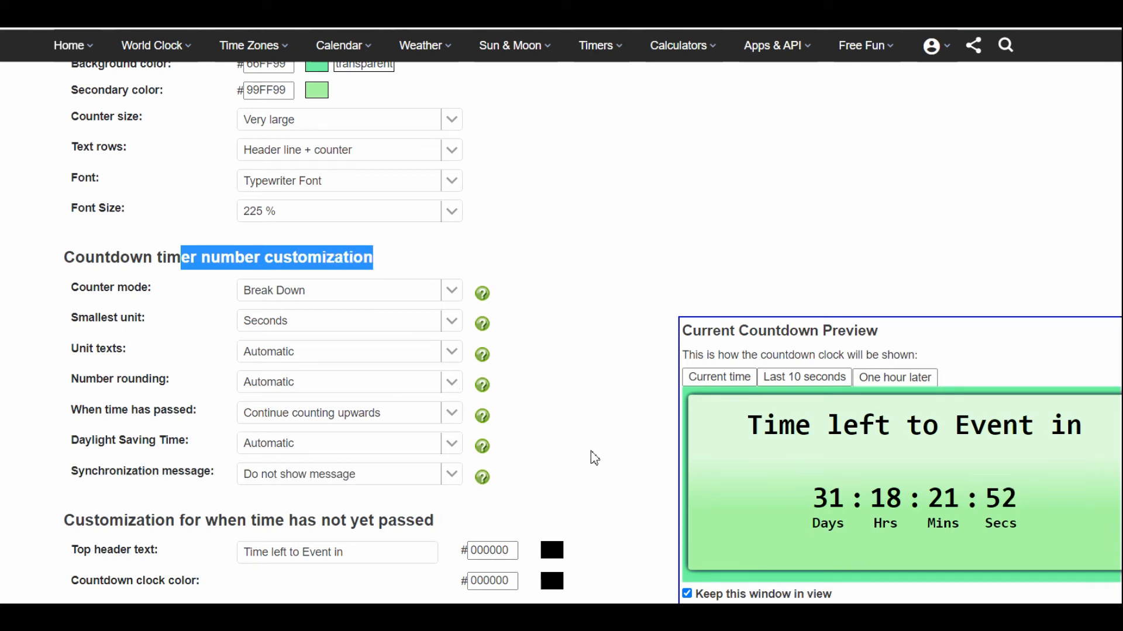
{"action": "scroll", "coordinate": [592, 459], "scroll_direction": "down", "scroll_amount": 2}
{"action": "left_click", "coordinate": [452, 239]}
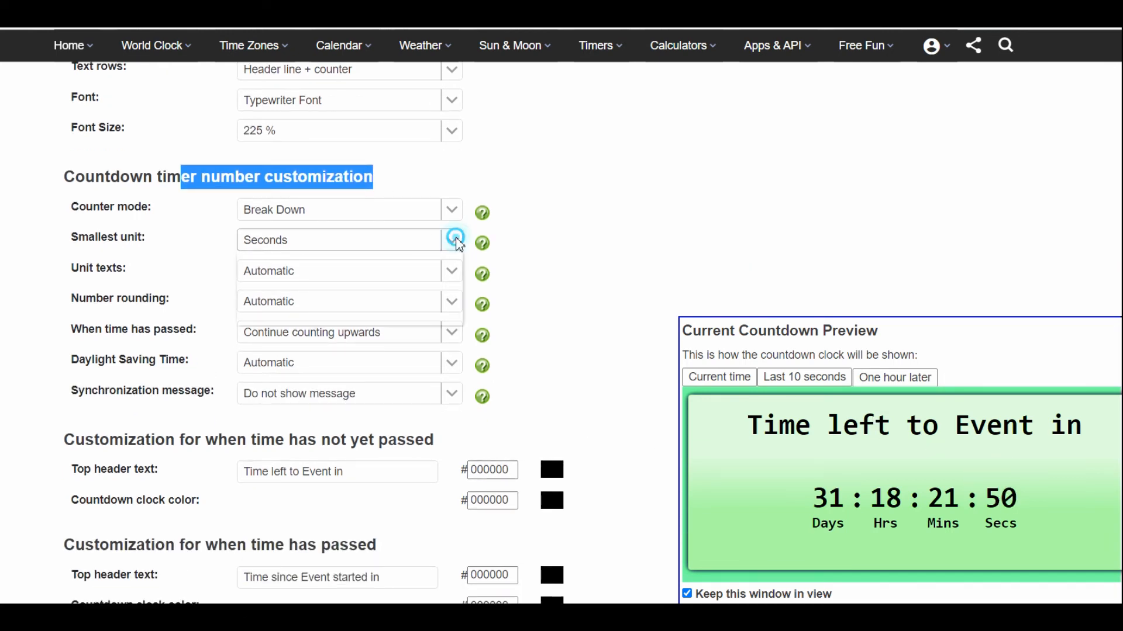
{"action": "left_click", "coordinate": [459, 244]}
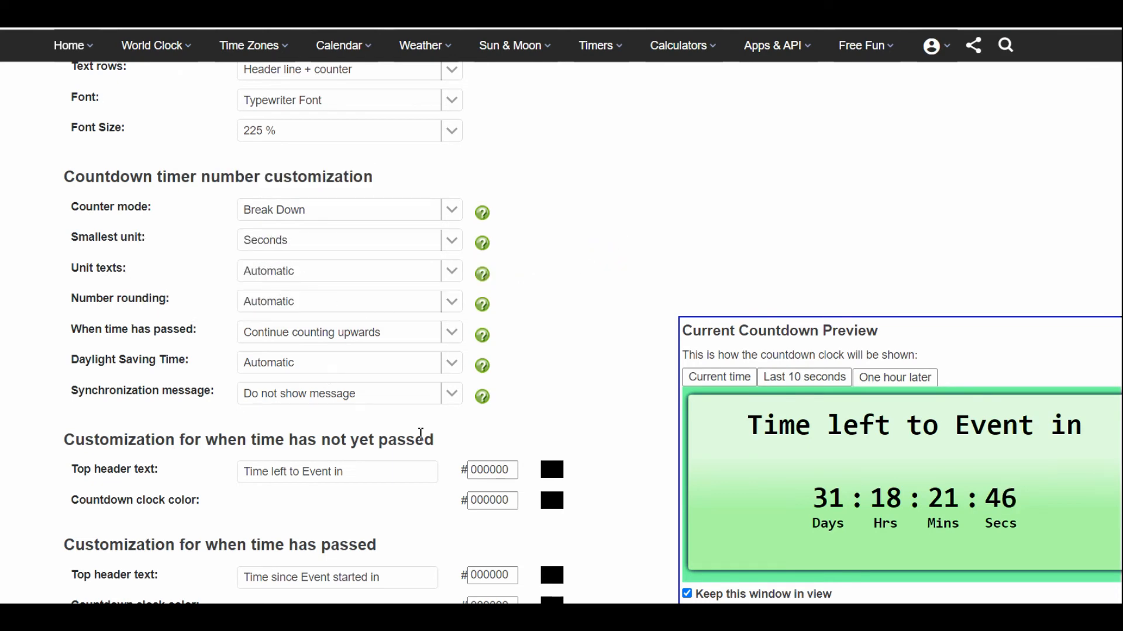
- Change the top header text for when time has not yet passed to "Title"
{"action": "scroll", "coordinate": [636, 330], "scroll_direction": "down", "scroll_amount": 4}
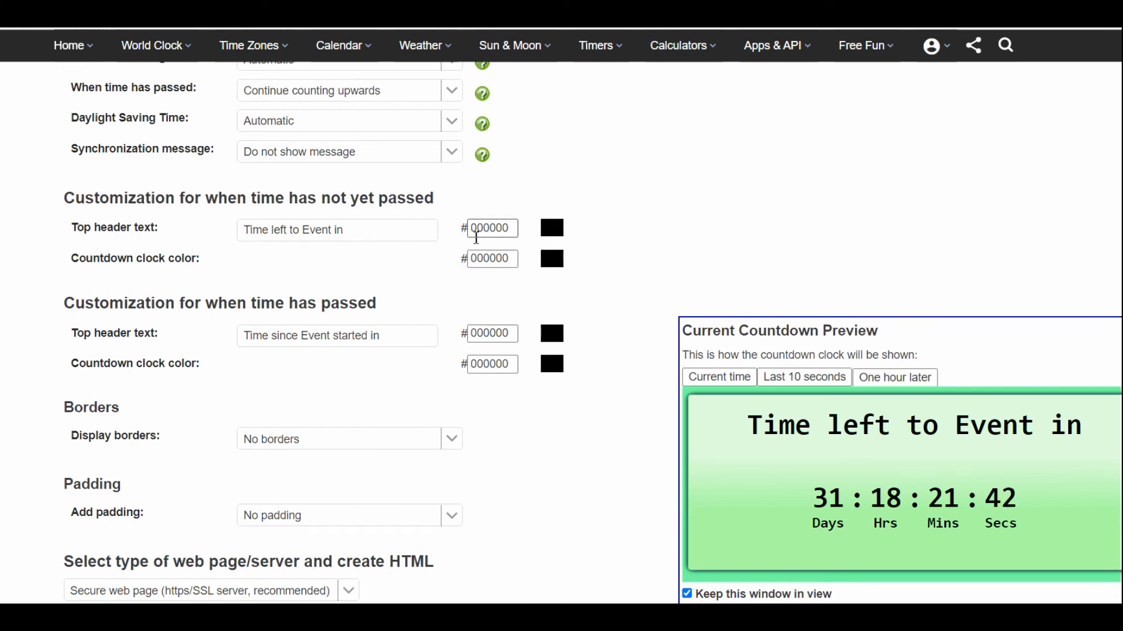
{"action": "left_click_drag", "start_coordinate": [366, 226], "coordinate": [230, 234]}
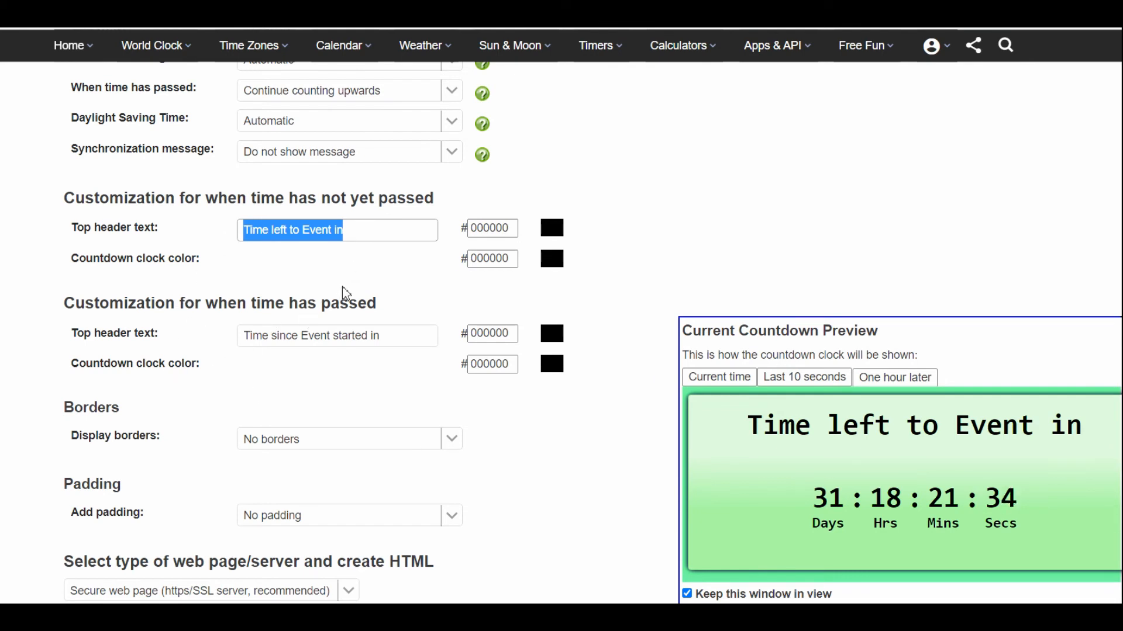
{"action": "scroll", "coordinate": [343, 295], "scroll_direction": "down", "scroll_amount": 1}
{"action": "scroll", "coordinate": [345, 298], "scroll_direction": "up", "scroll_amount": 1}
{"action": "type", "text": "T"}
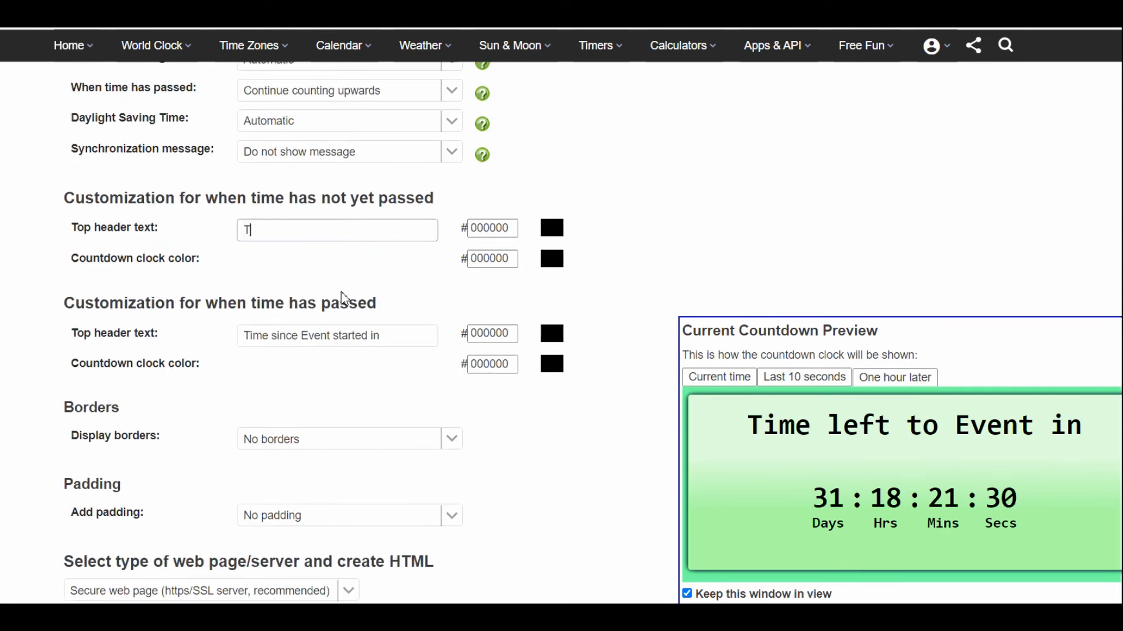
{"action": "type", "text": "itle"}
{"action": "key", "text": "Tab"}
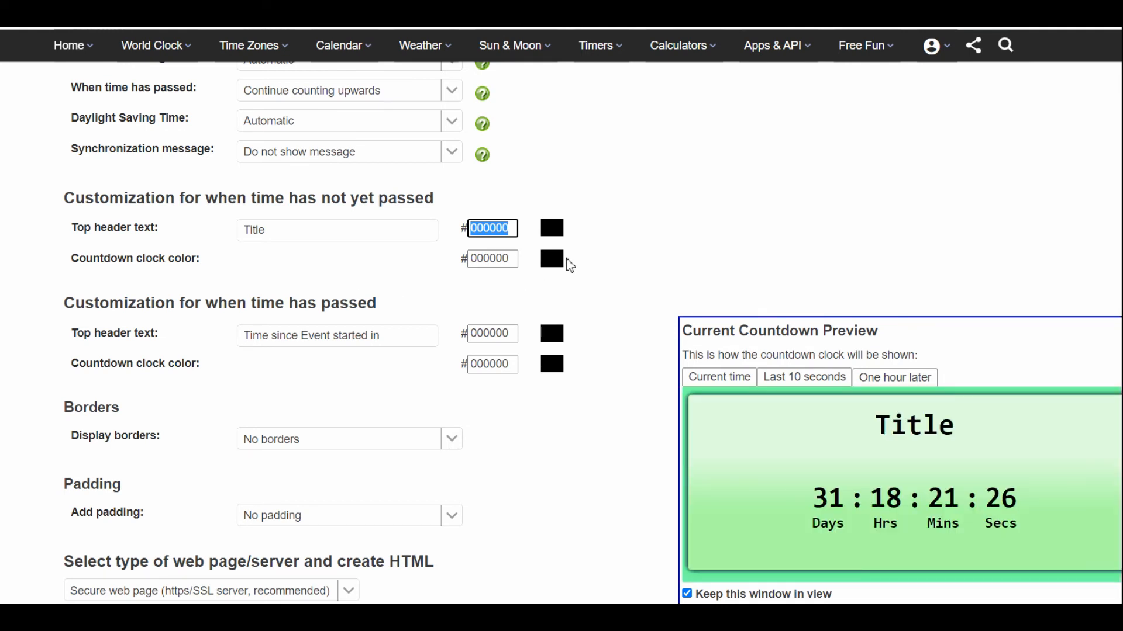
- For when time has not yet passed, set the header text color to purple 990099 and the clock color to pink FF0099
{"action": "left_click", "coordinate": [557, 228]}
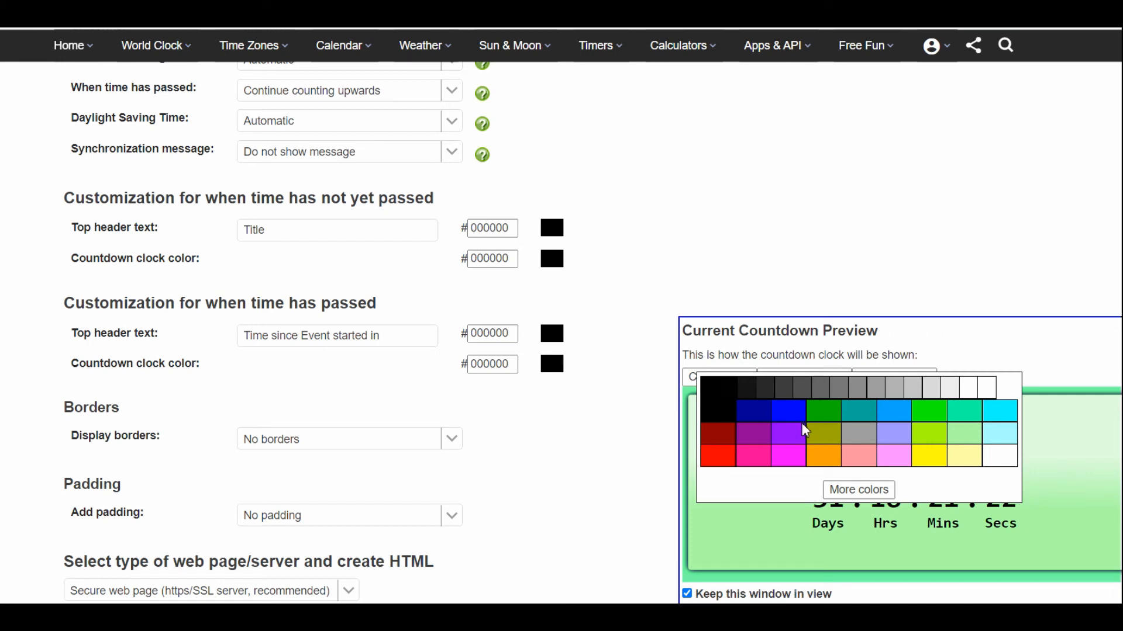
{"action": "left_click", "coordinate": [752, 433]}
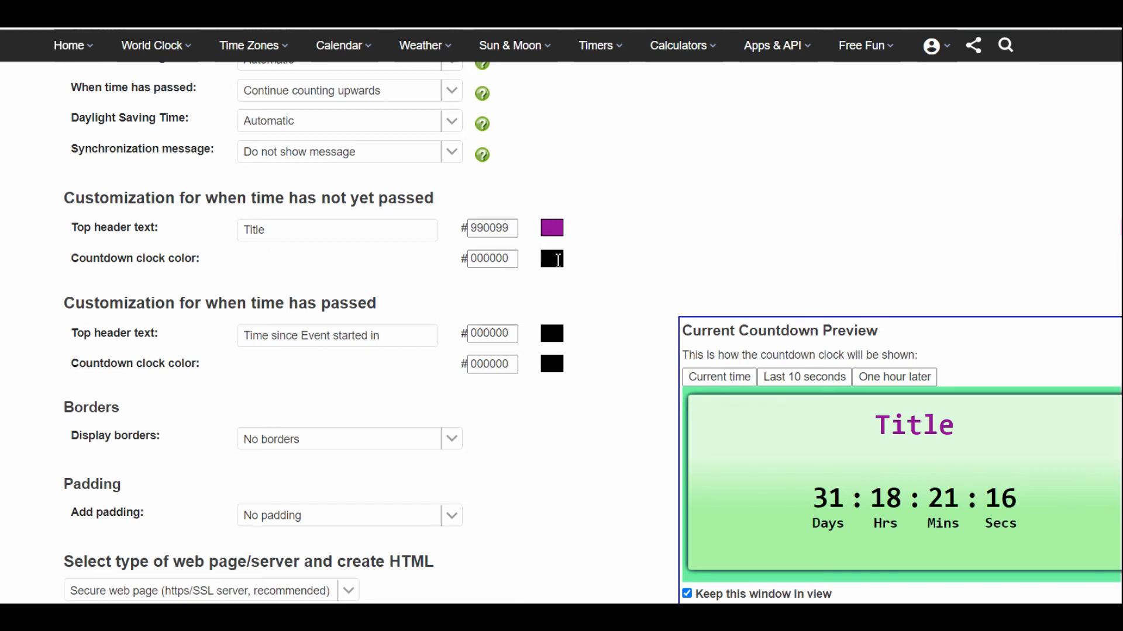
{"action": "left_click", "coordinate": [551, 260]}
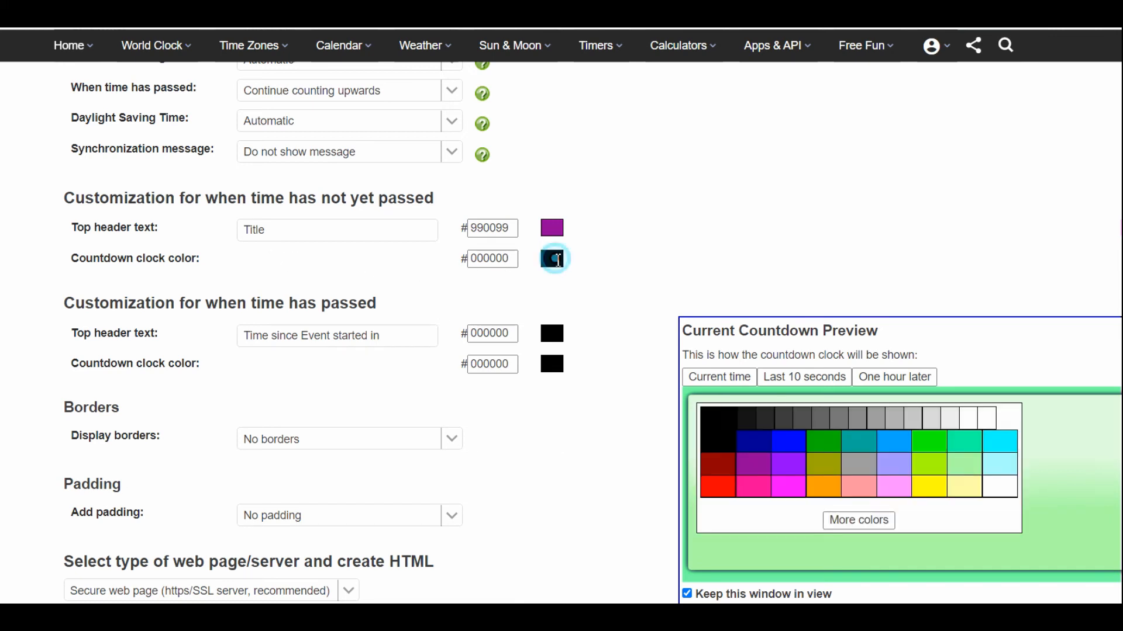
{"action": "left_click", "coordinate": [762, 483]}
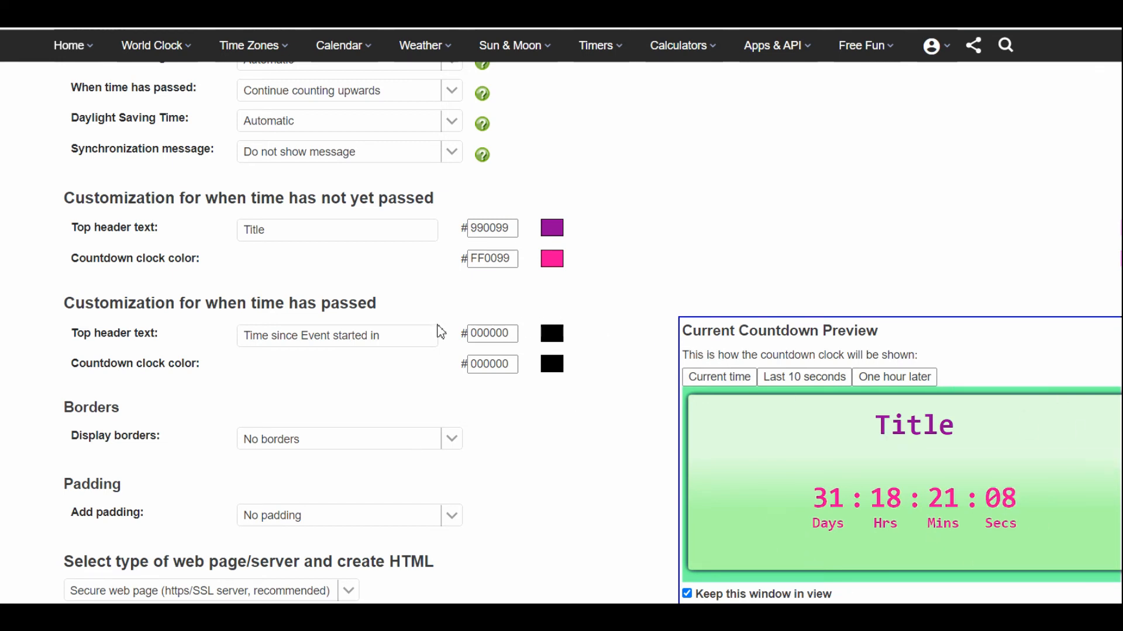
- Change the top header text for when time has passed to "Done!" and color it blue 0099FF
{"action": "left_click", "coordinate": [412, 334]}
{"action": "key", "text": "ctrl+a"}
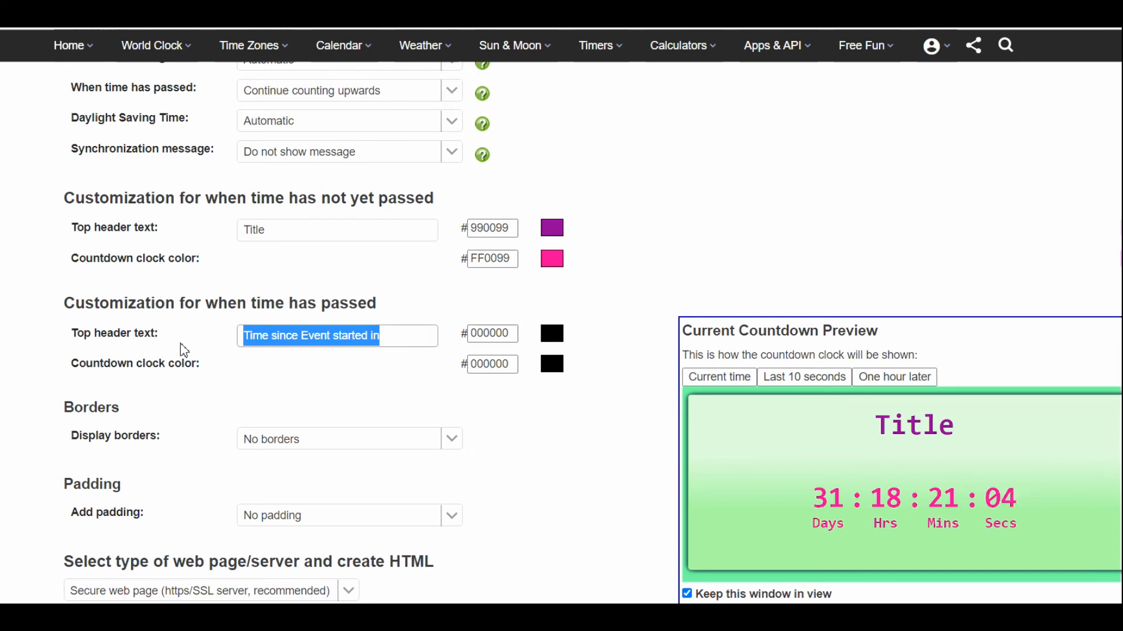
{"action": "type", "text": "Done!"}
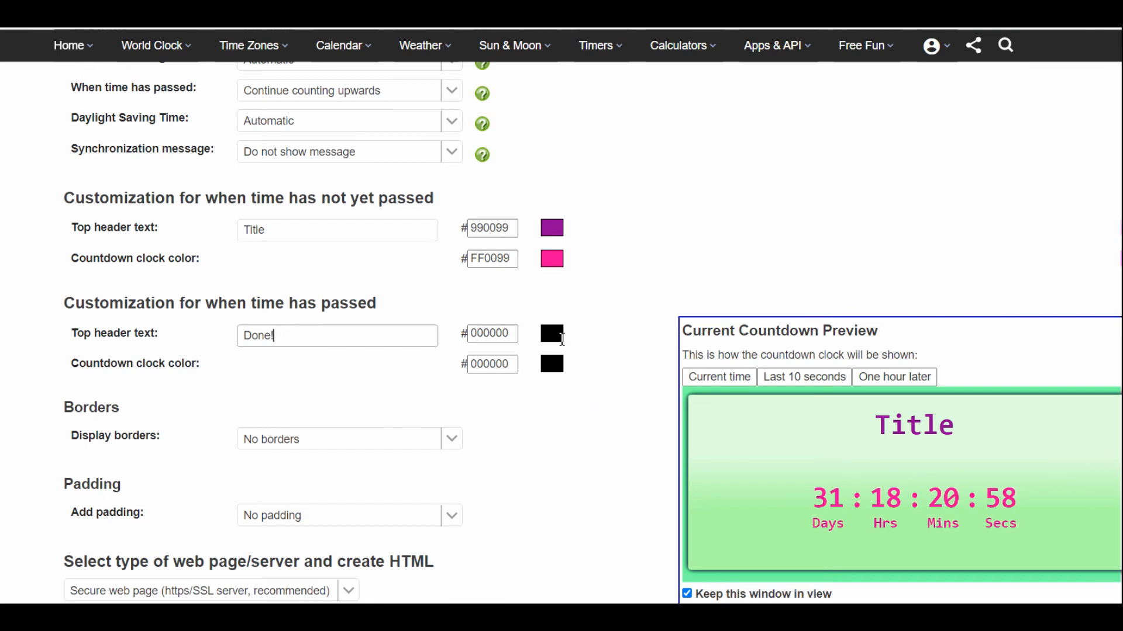
{"action": "left_click", "coordinate": [560, 336]}
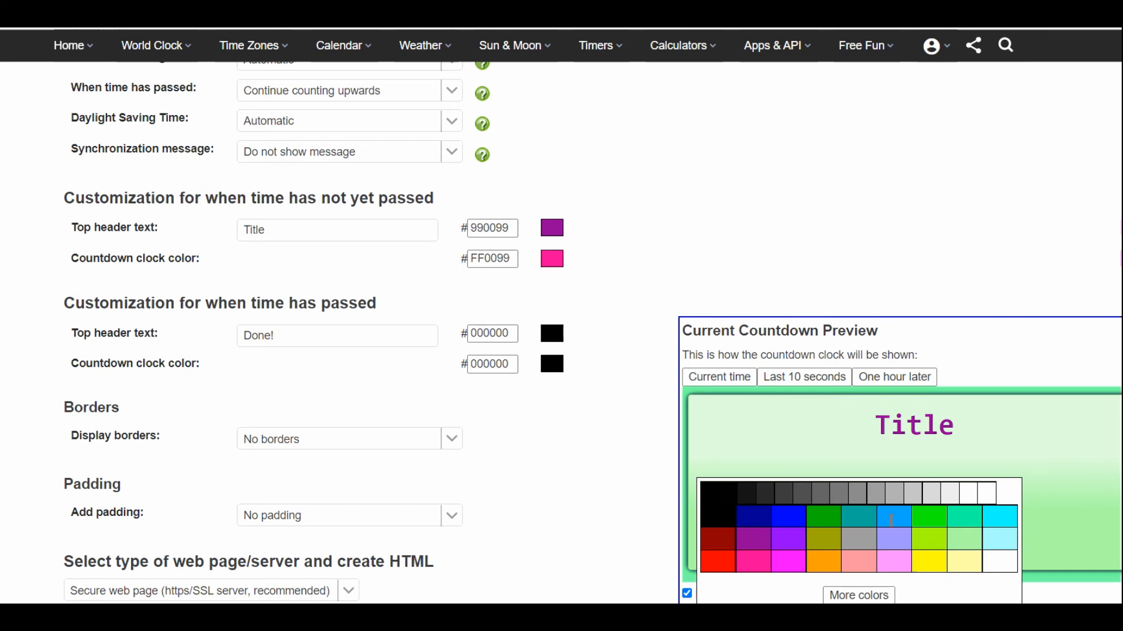
{"action": "left_click", "coordinate": [894, 526]}
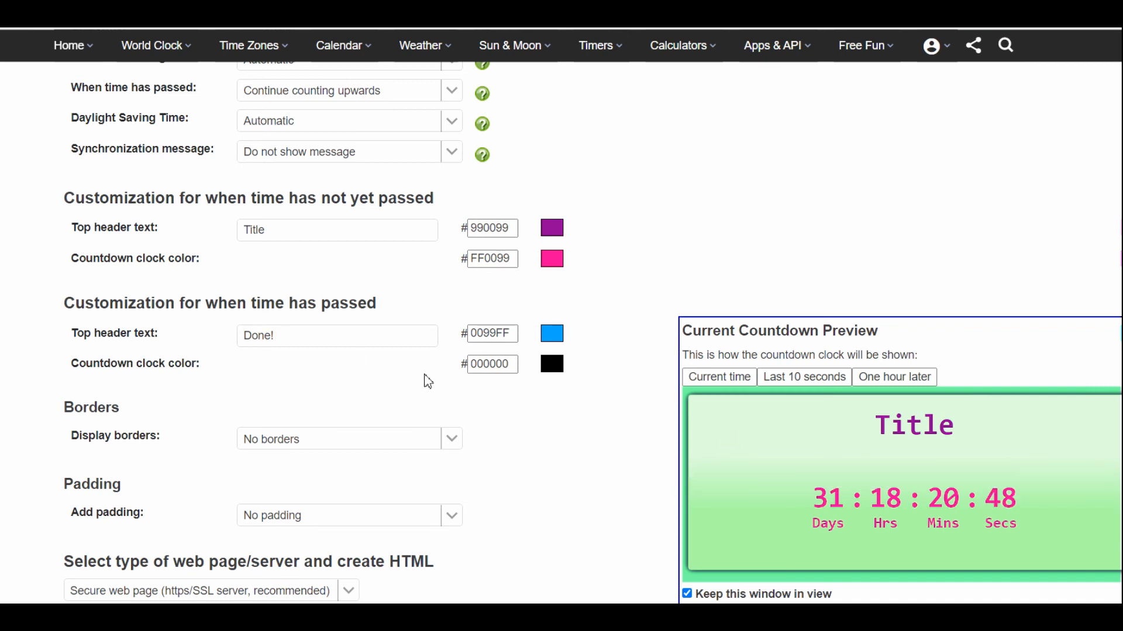
- Try a common border of size 5 around the countdown
{"action": "scroll", "coordinate": [446, 387], "scroll_direction": "down", "scroll_amount": 3}
{"action": "left_click", "coordinate": [452, 279]}
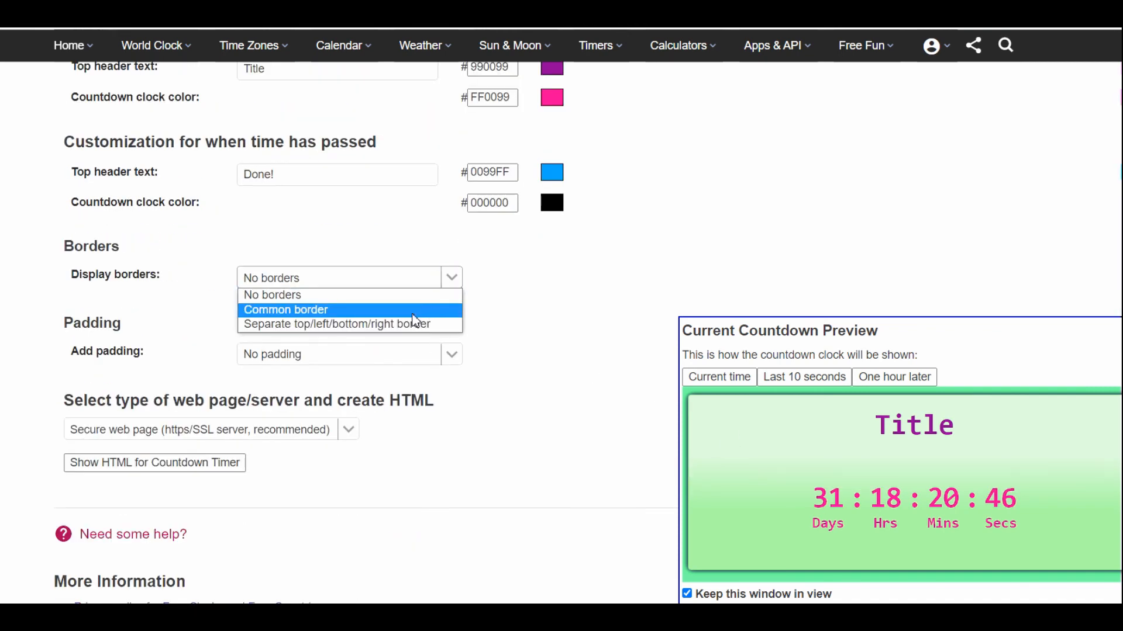
{"action": "left_click", "coordinate": [392, 309]}
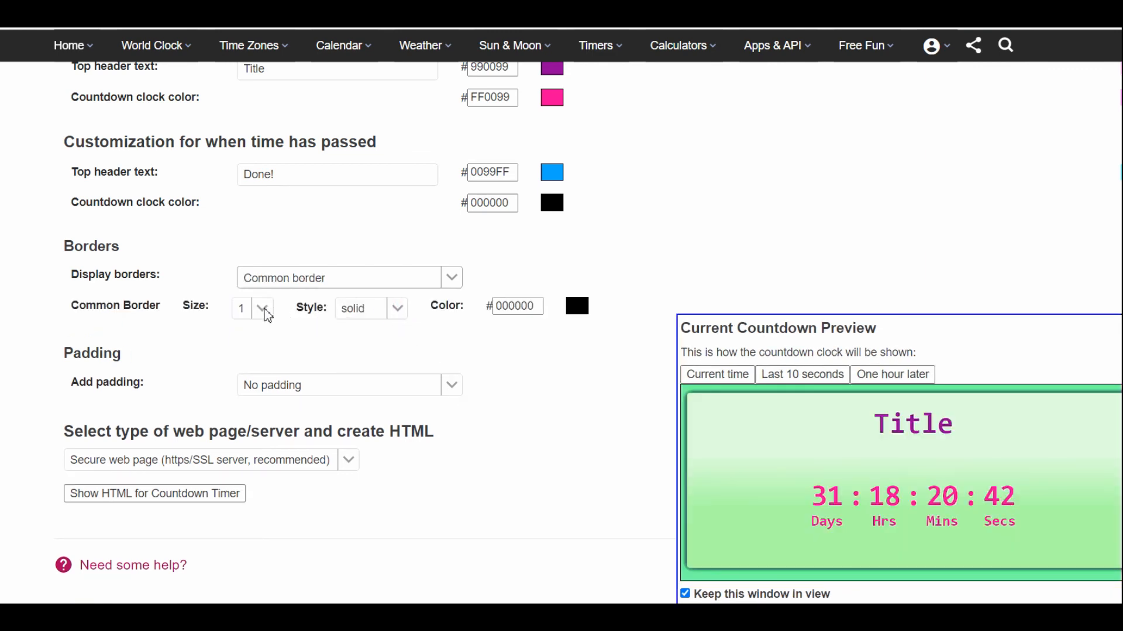
{"action": "left_click", "coordinate": [262, 309]}
{"action": "left_click", "coordinate": [256, 400]}
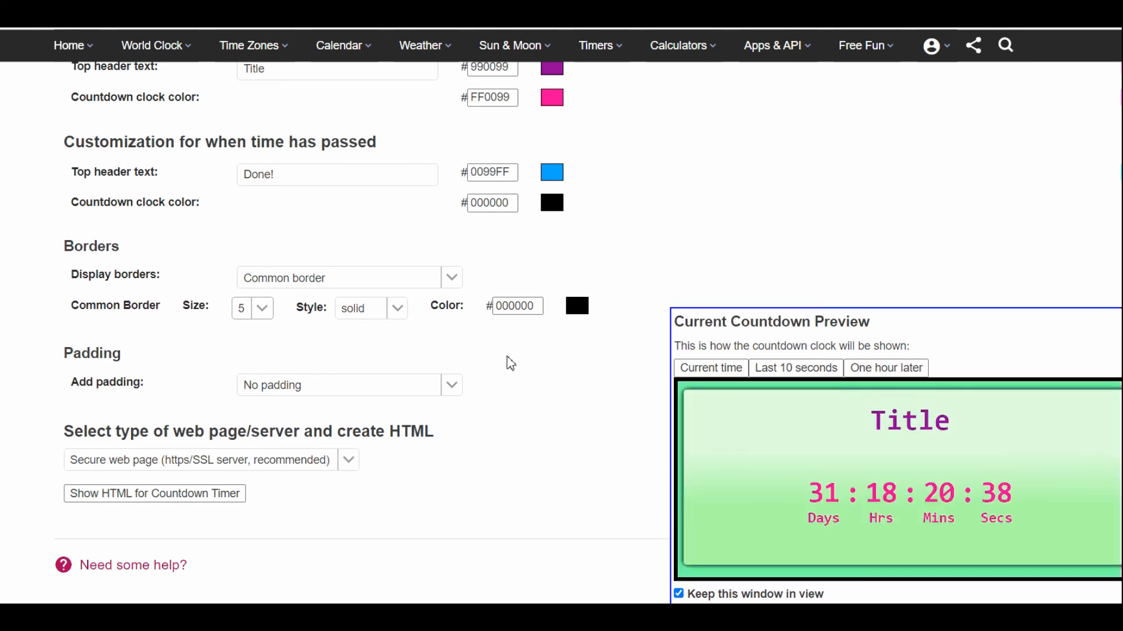
- Switch the countdown to separate top/left/bottom/right borders, with the right border at size 4 and the left border at size 5
{"action": "left_click", "coordinate": [454, 277]}
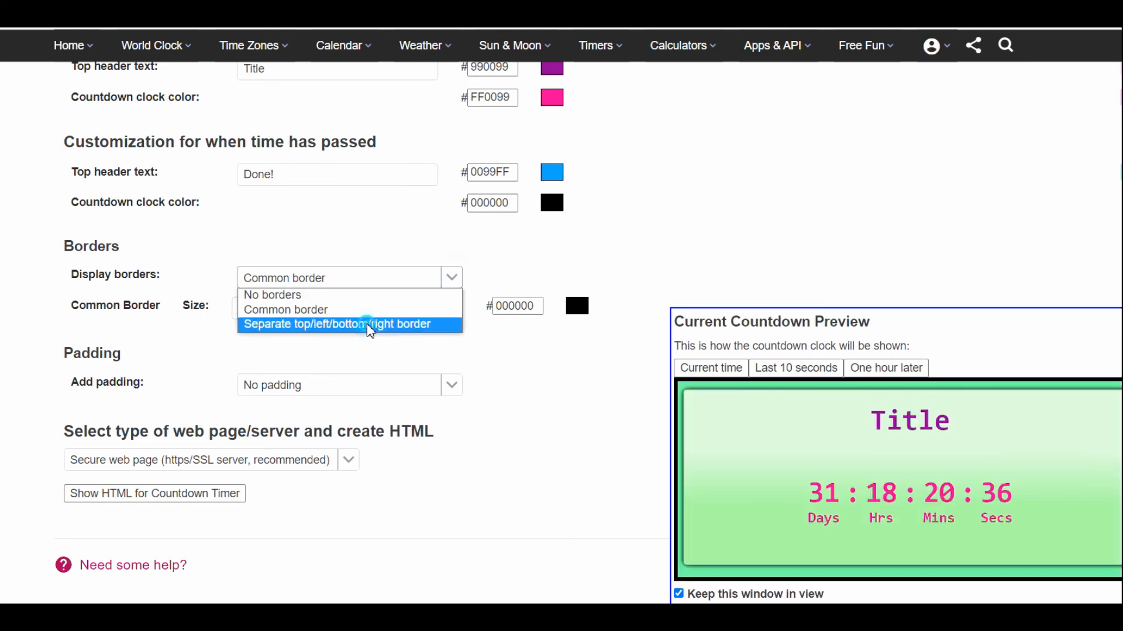
{"action": "left_click", "coordinate": [370, 323]}
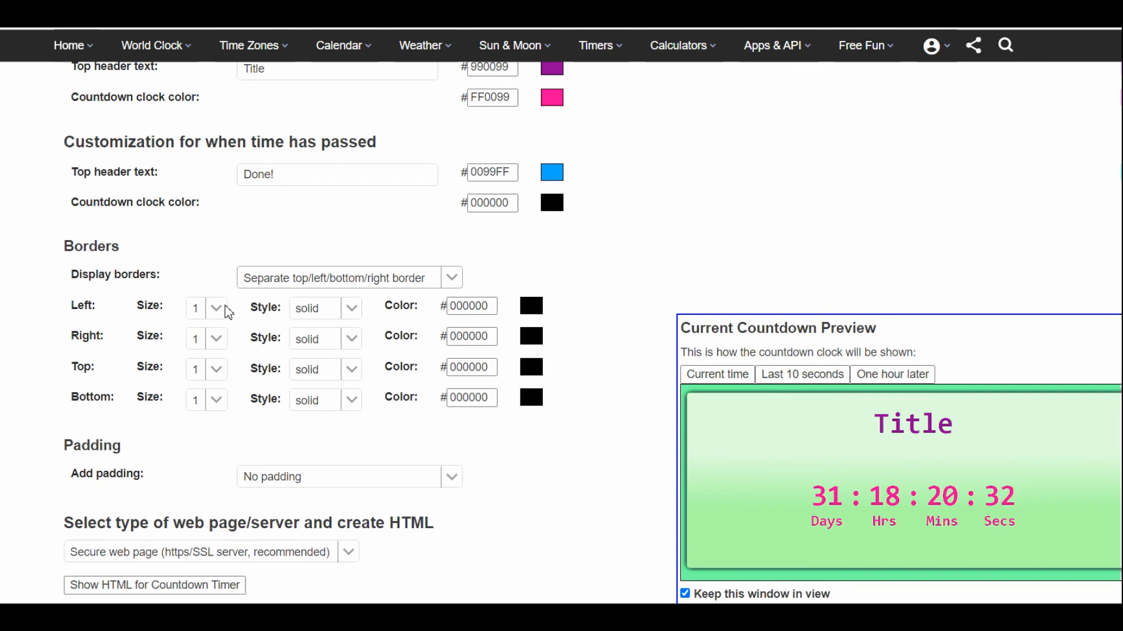
{"action": "left_click", "coordinate": [224, 338]}
{"action": "left_click", "coordinate": [212, 414]}
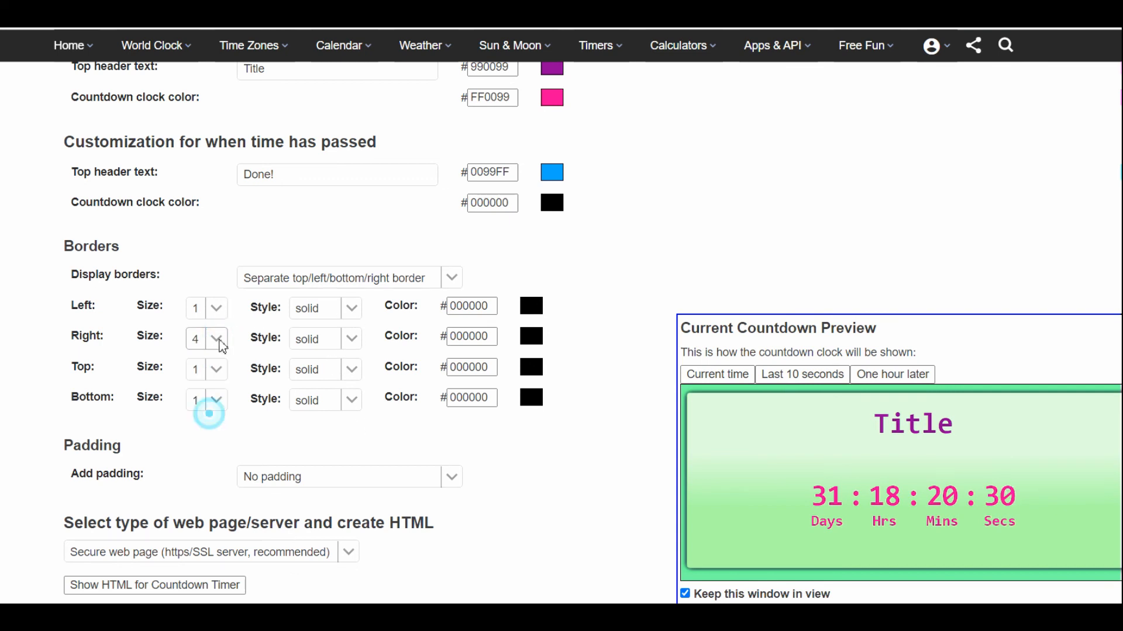
{"action": "left_click", "coordinate": [222, 310]}
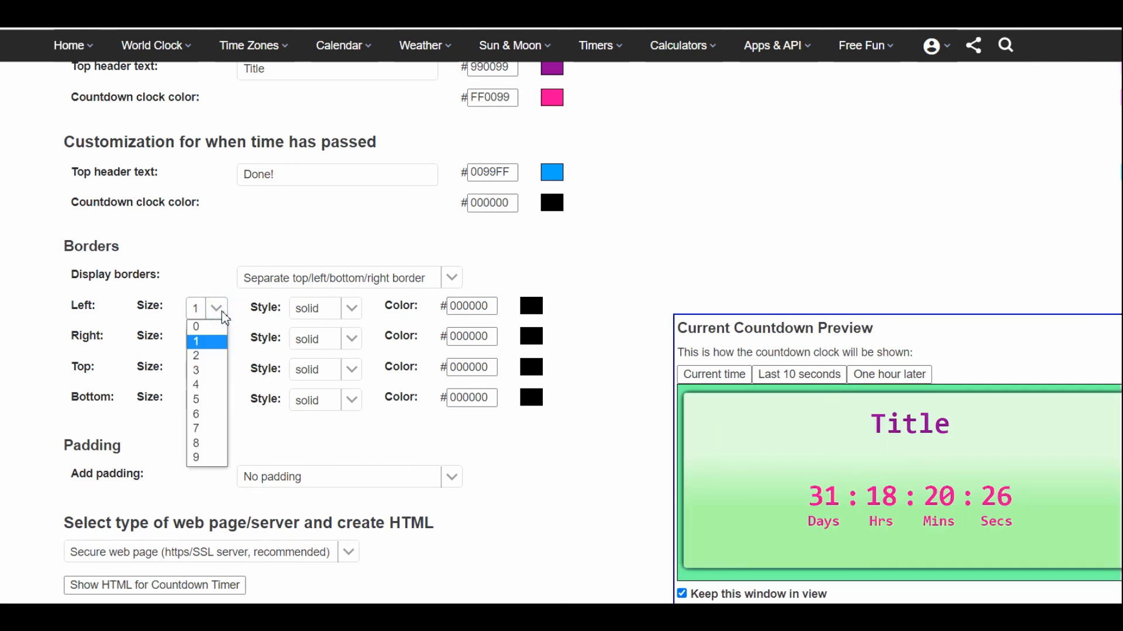
{"action": "left_click", "coordinate": [216, 400]}
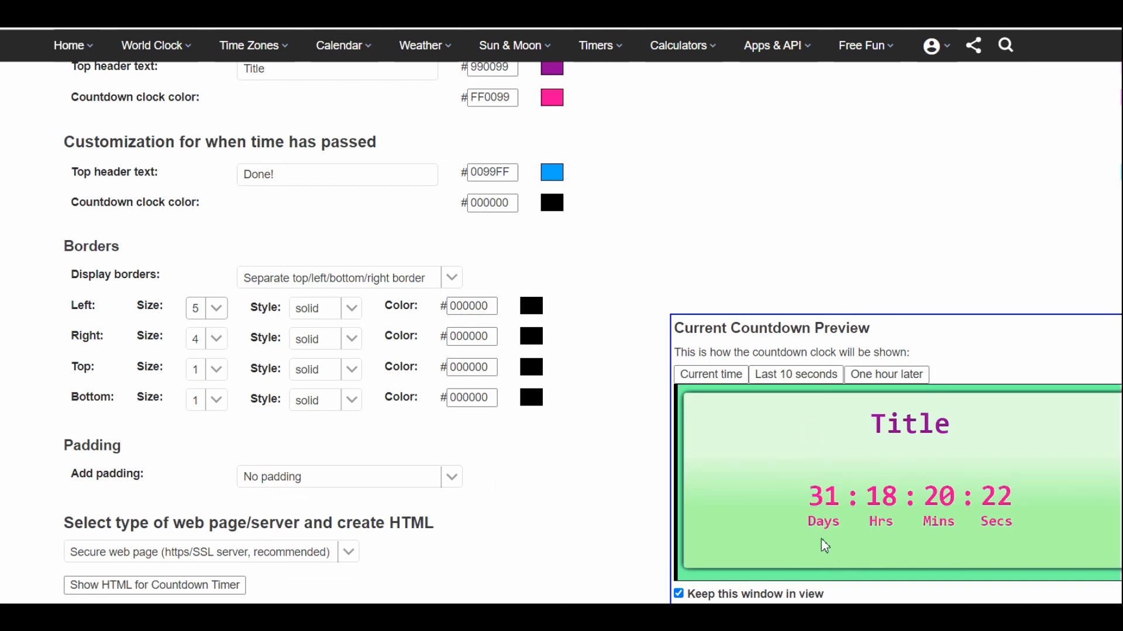
- Generate the countdown timer's HTML for a secure web page and copy the complete iframe code
{"action": "scroll", "coordinate": [500, 315], "scroll_direction": "down", "scroll_amount": 4}
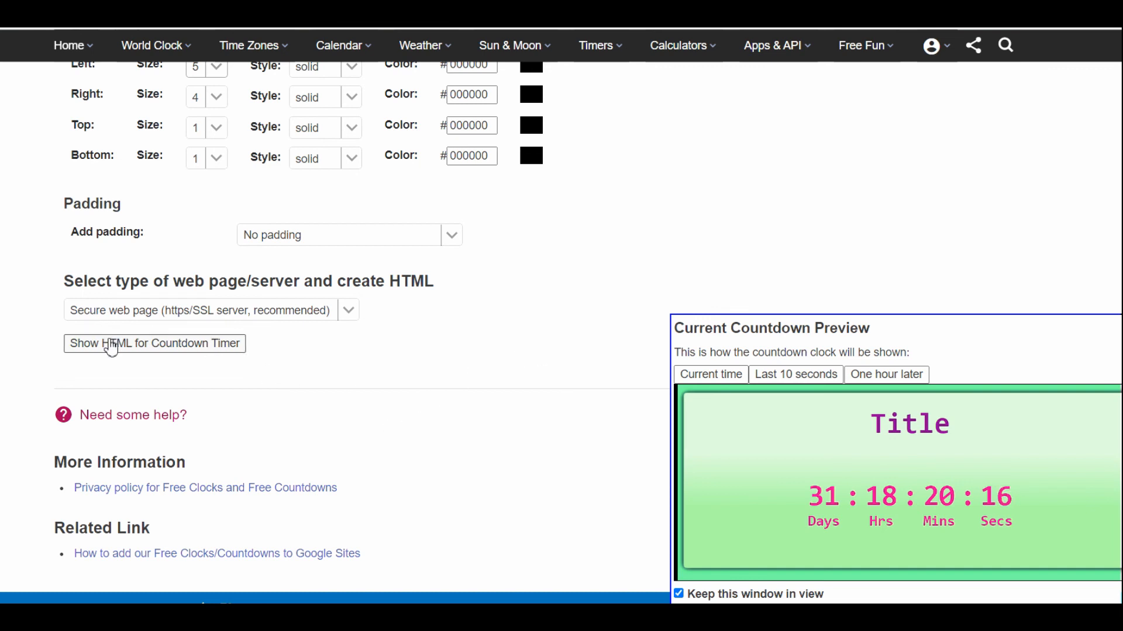
{"action": "left_click", "coordinate": [134, 344]}
{"action": "left_click", "coordinate": [398, 472]}
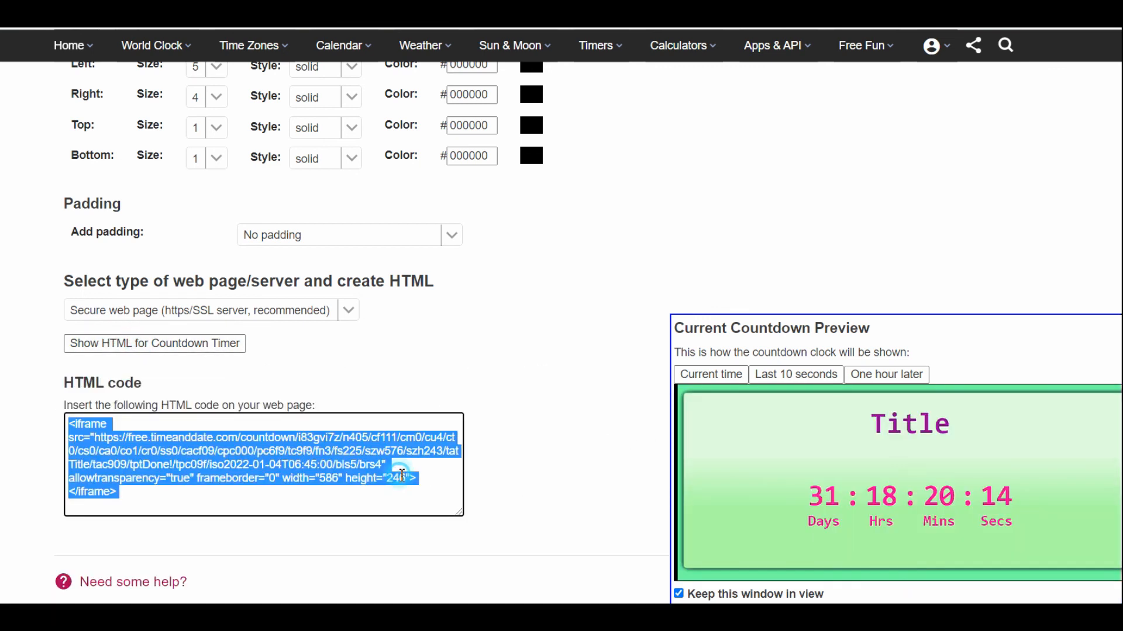
{"action": "right_click", "coordinate": [324, 474]}
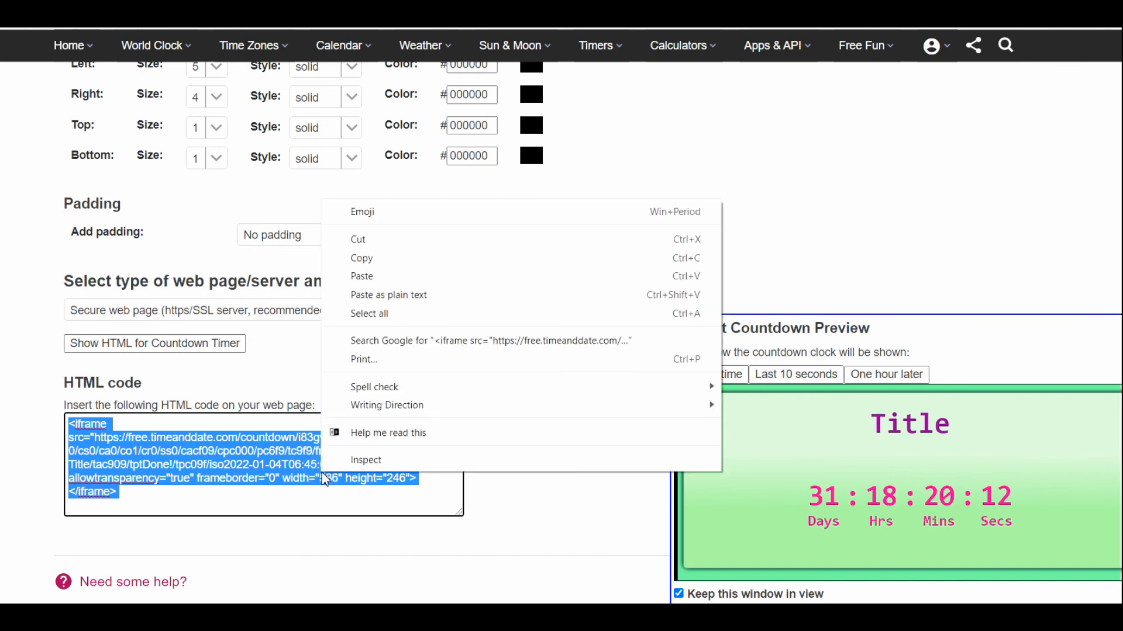
{"action": "left_click", "coordinate": [383, 259]}
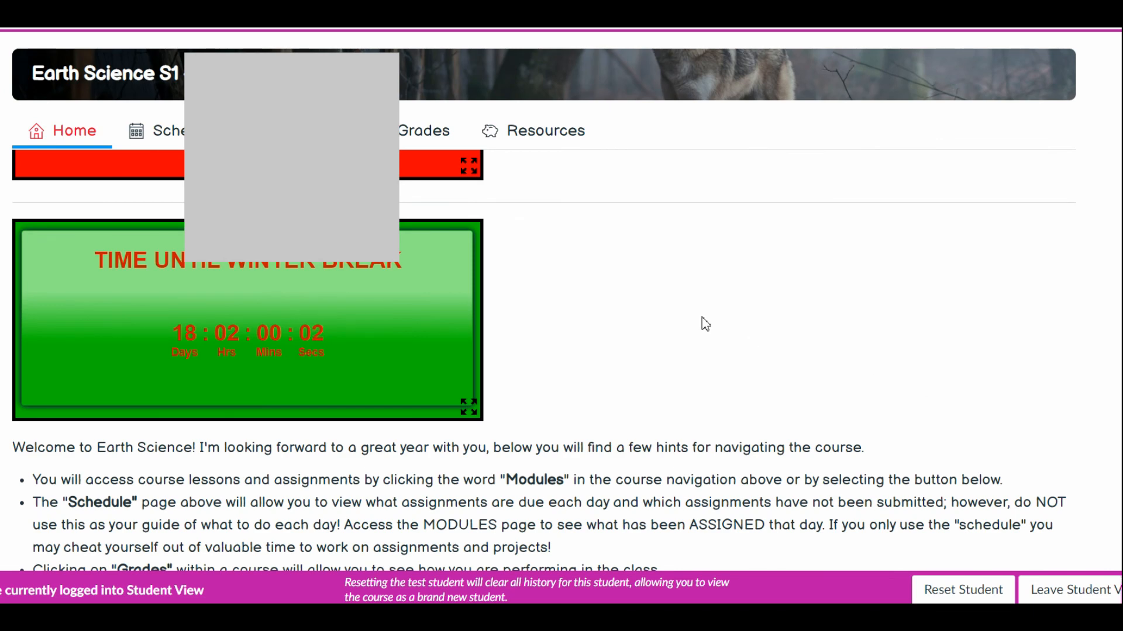
- In the Canvas Earth Science course, open the missing-work announcement for editing and examine its HTML code and posting options
{"action": "scroll", "coordinate": [1045, 218], "scroll_direction": "down", "scroll_amount": 1}
{"action": "scroll", "coordinate": [955, 298], "scroll_direction": "up", "scroll_amount": 1}
{"action": "scroll", "coordinate": [954, 298], "scroll_direction": "up", "scroll_amount": 1}
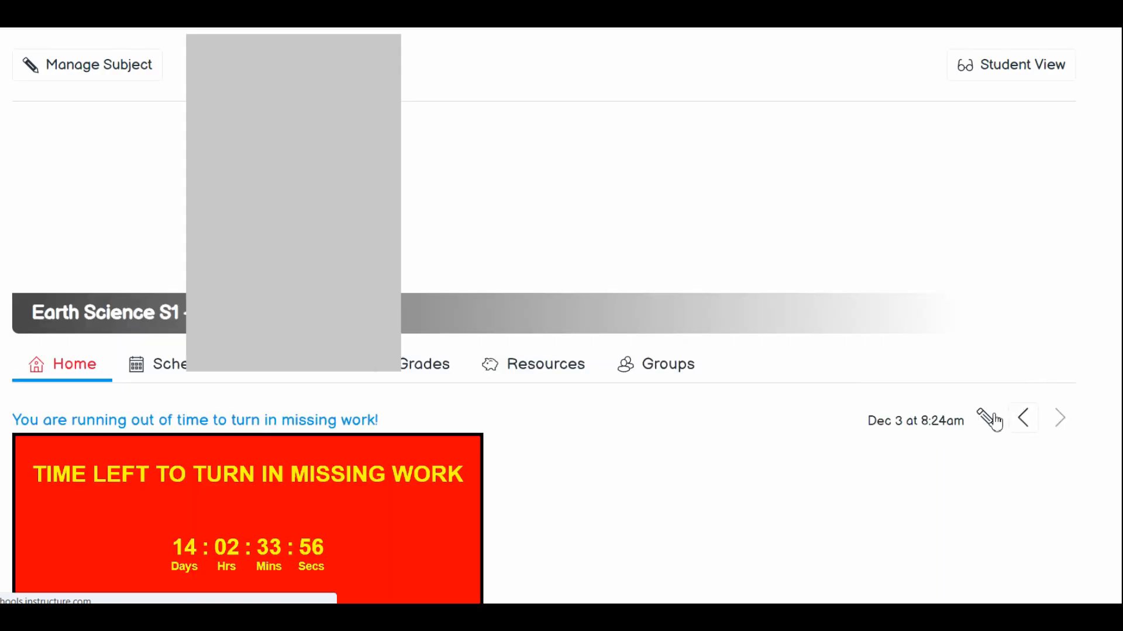
{"action": "left_click", "coordinate": [992, 420]}
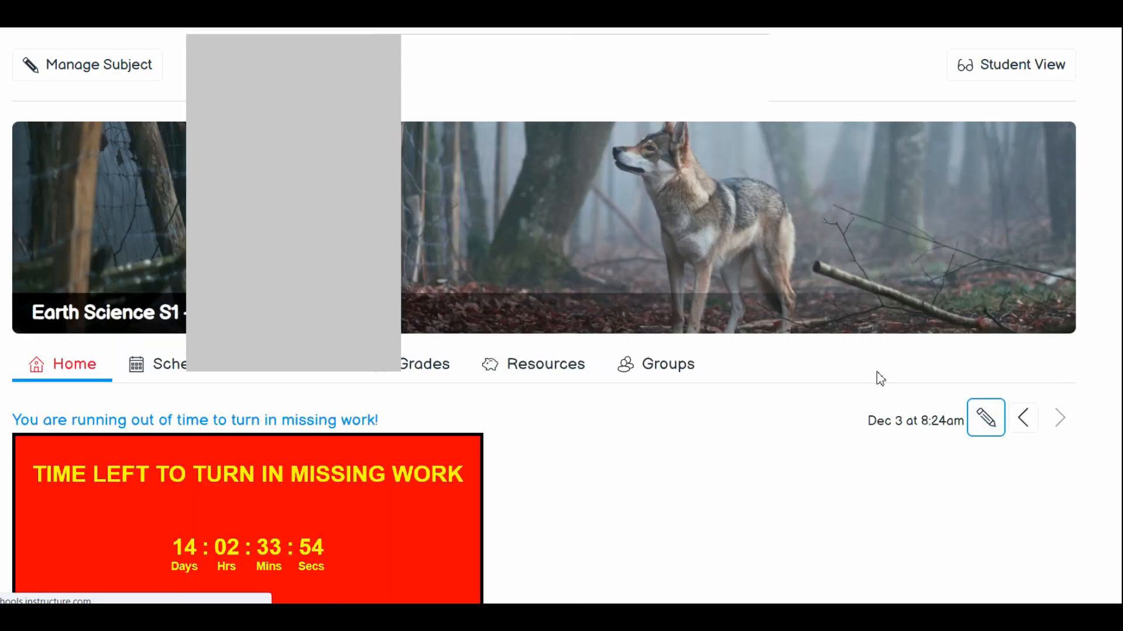
{"action": "left_click", "coordinate": [982, 415]}
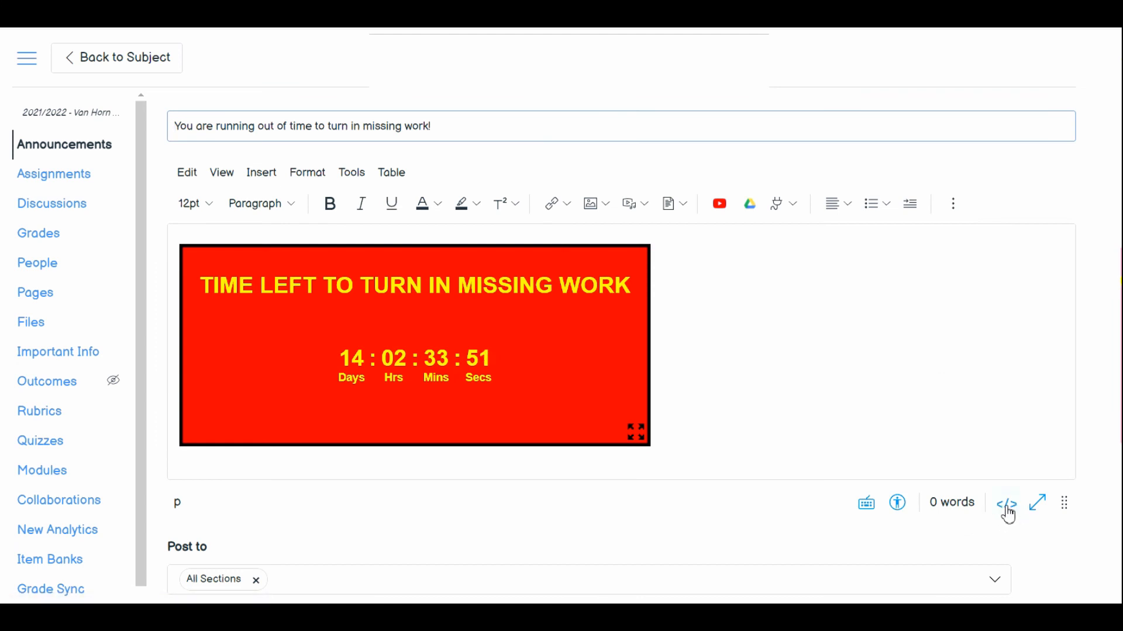
{"action": "left_click", "coordinate": [1008, 508]}
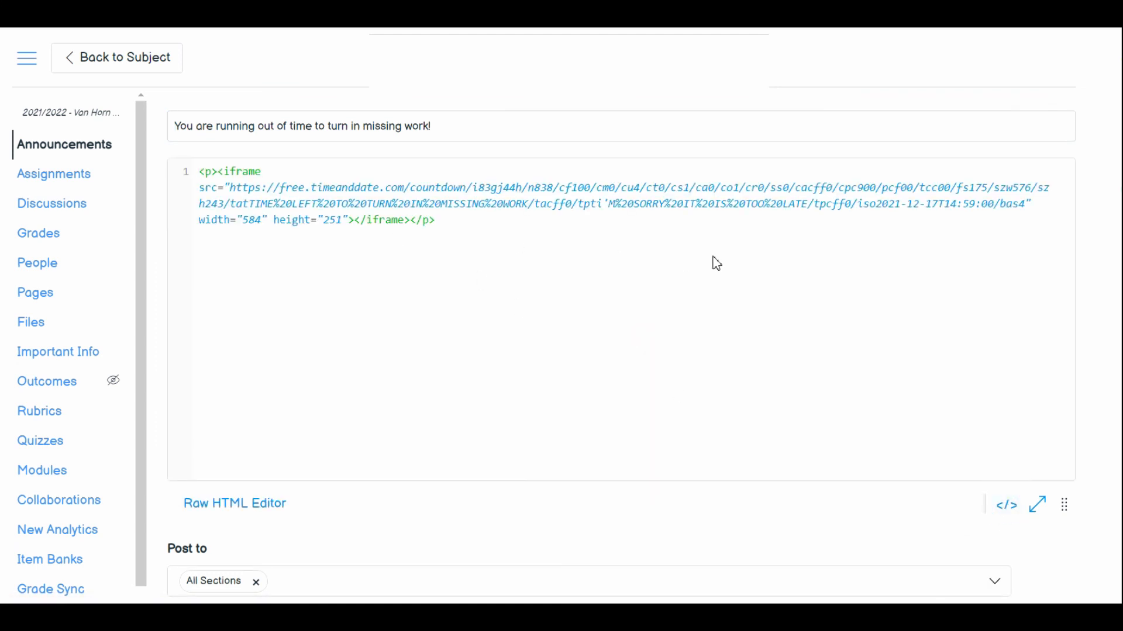
{"action": "scroll", "coordinate": [891, 502], "scroll_direction": "down", "scroll_amount": 5}
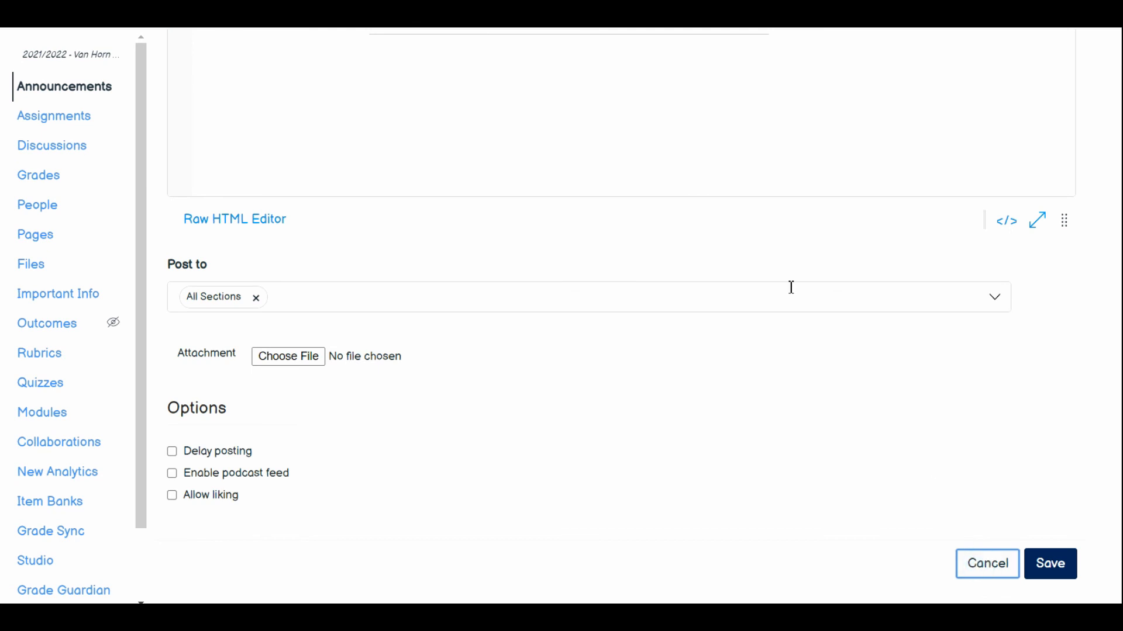